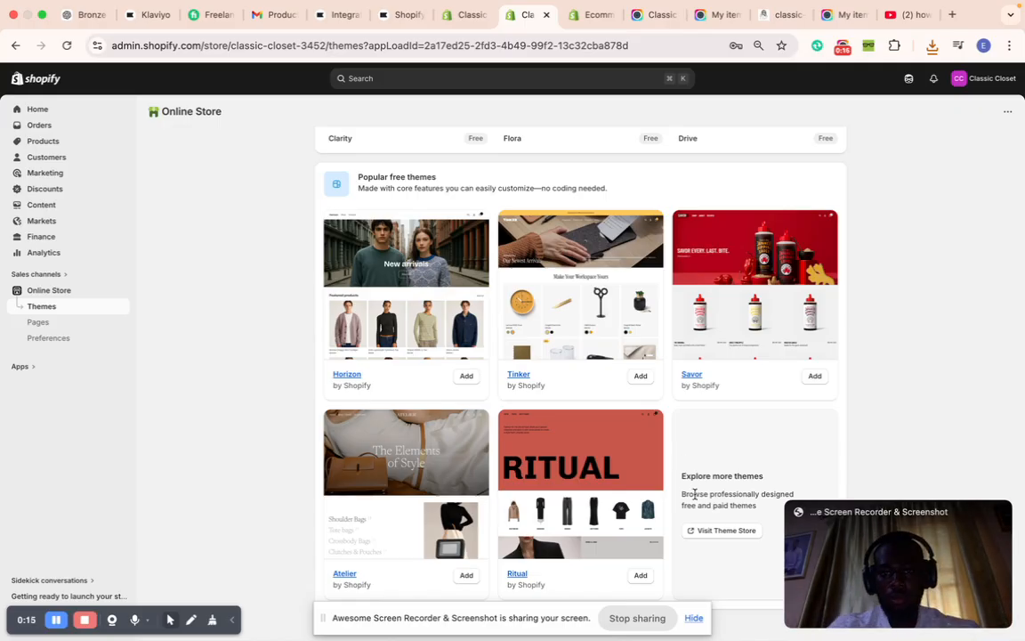
Step: Browse the free themes in the Shopify Theme Store and open the Dawn theme's page
left_click(588, 15)
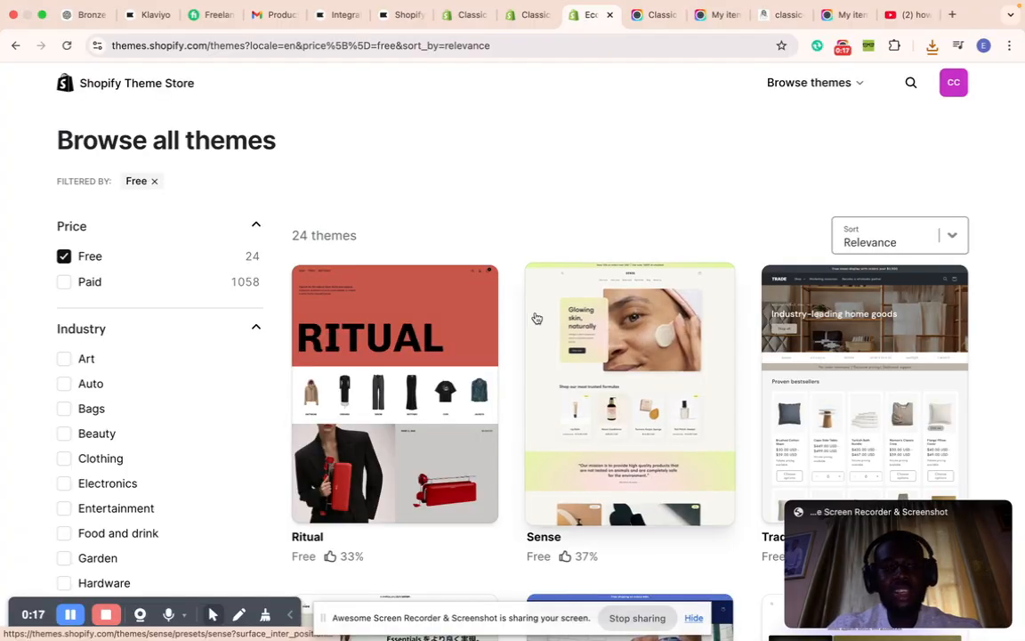
scroll(400, 373, "down", 6)
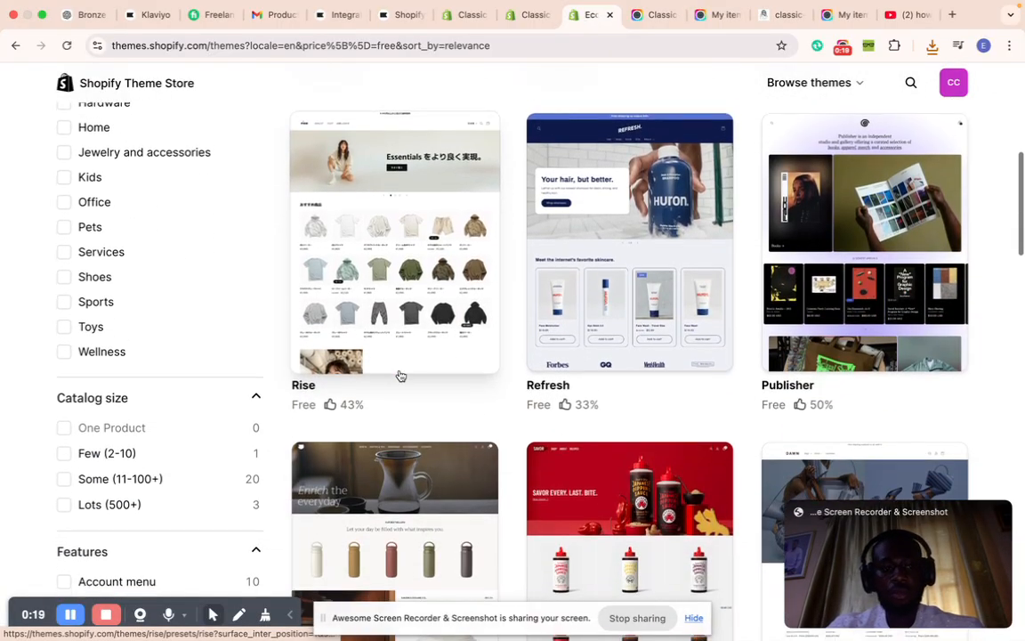
scroll(400, 374, "down", 5)
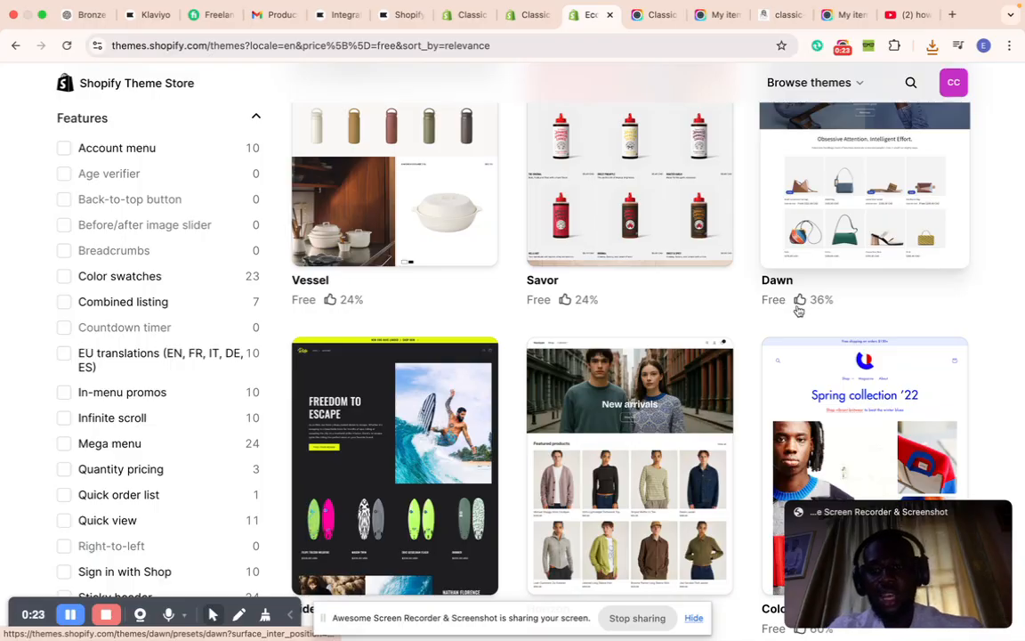
scroll(810, 356, "down", 5)
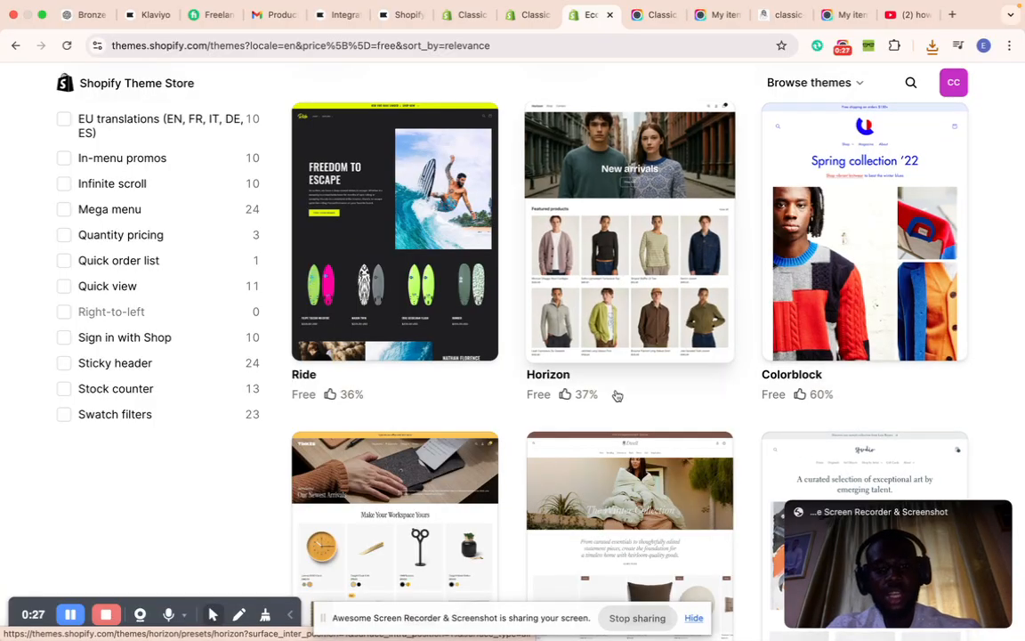
scroll(470, 408, "up", 7)
left_click(819, 347)
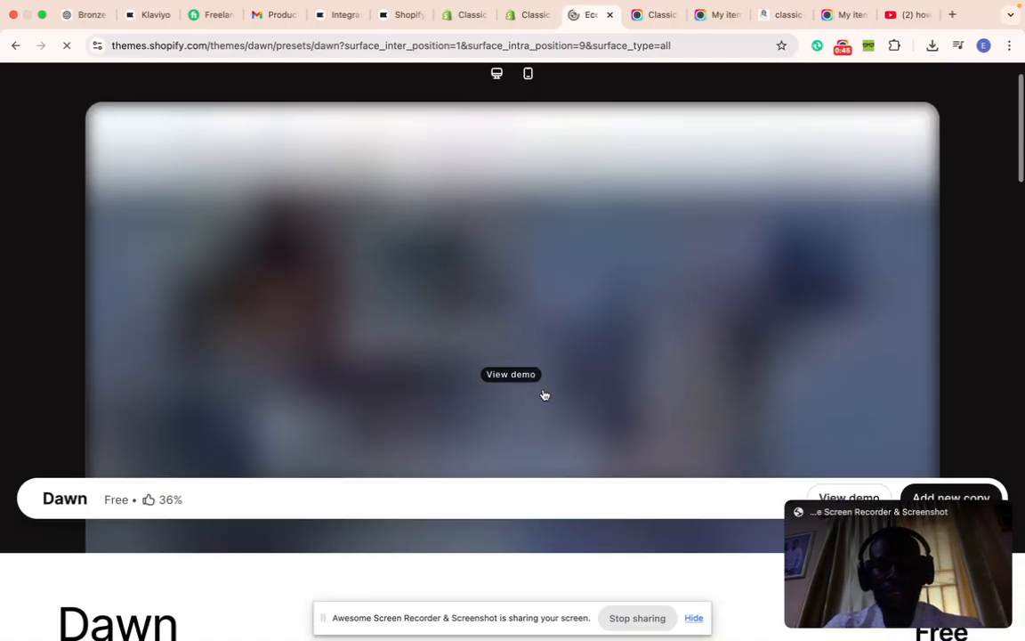
Step: Examine the Dawn theme page, including its preview image, design highlights and list of included features
scroll(544, 395, "down", 3)
scroll(544, 395, "up", 3)
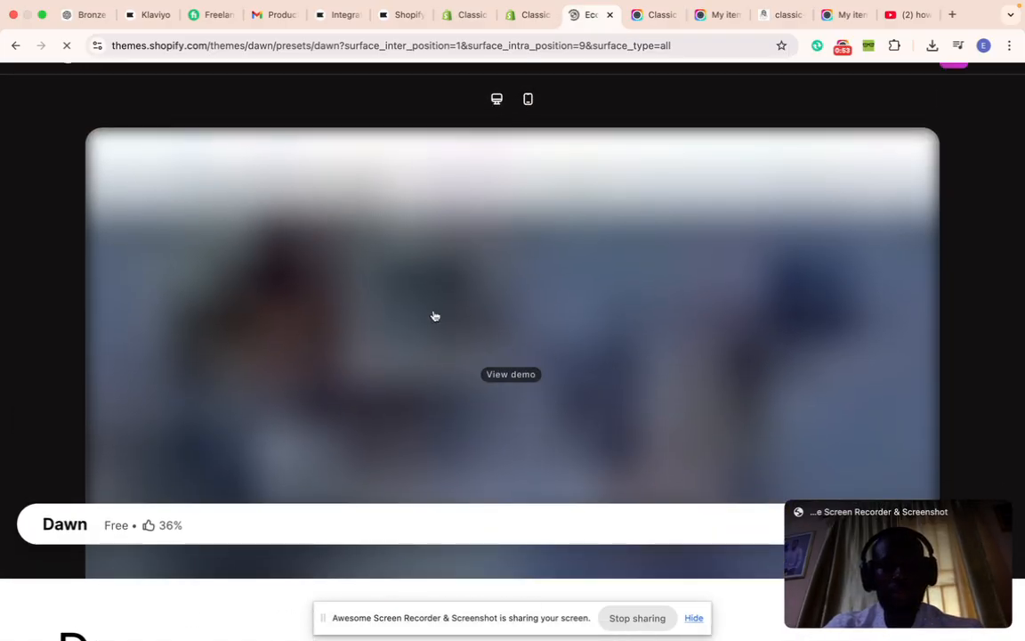
scroll(428, 360, "down", 10)
scroll(428, 359, "down", 5)
scroll(428, 359, "up", 8)
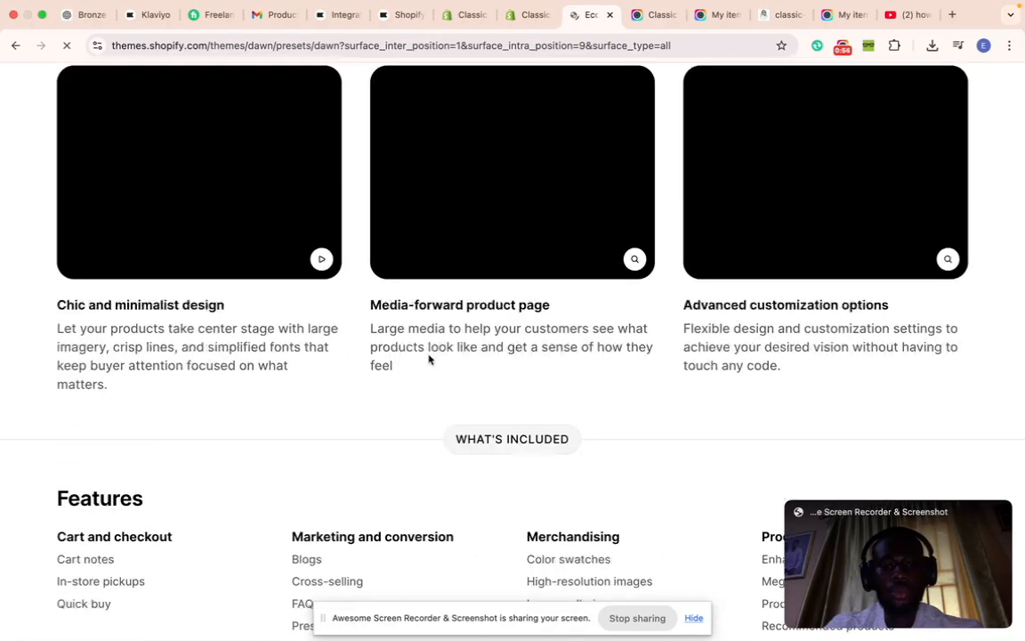
scroll(428, 359, "up", 15)
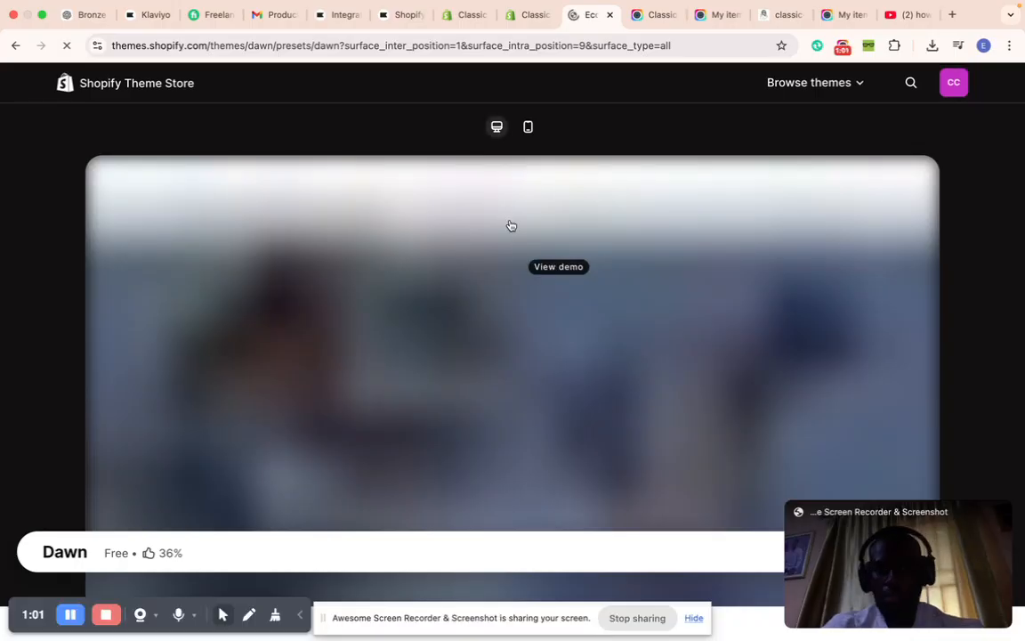
scroll(332, 374, "down", 5)
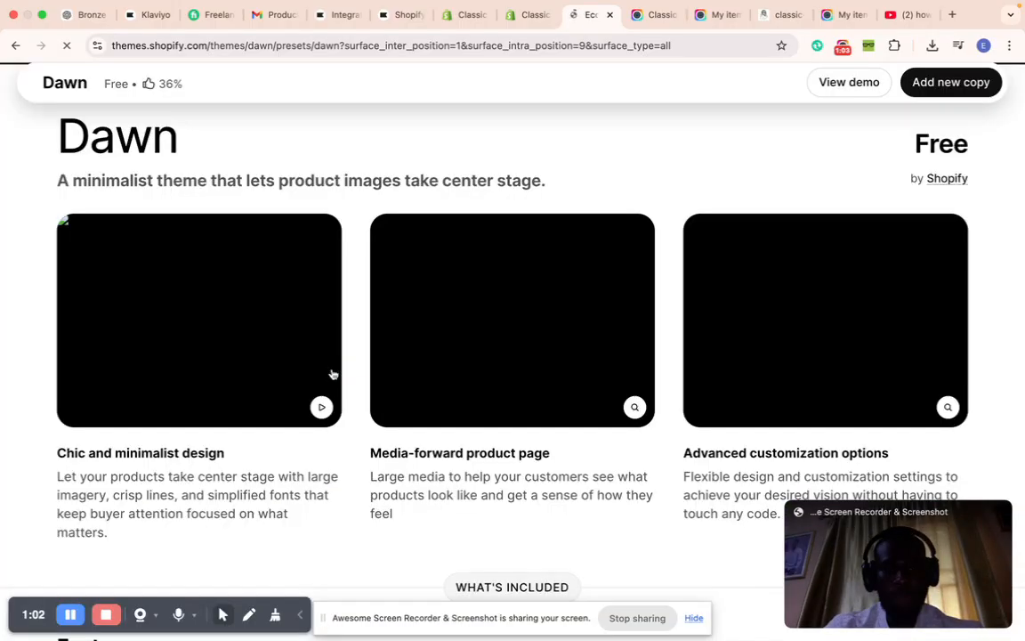
scroll(333, 374, "up", 5)
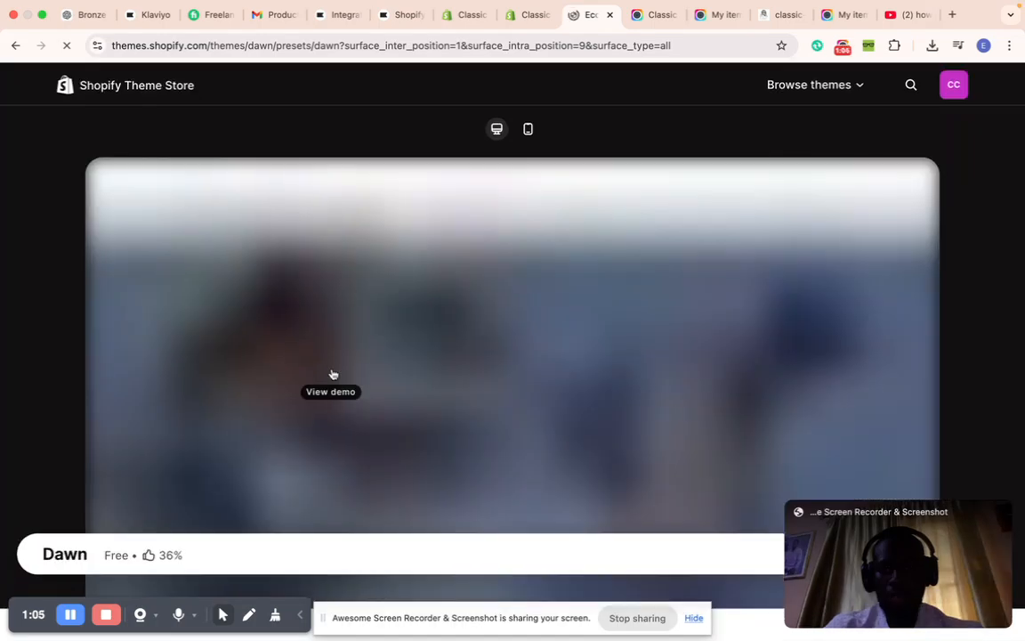
scroll(333, 374, "down", 3)
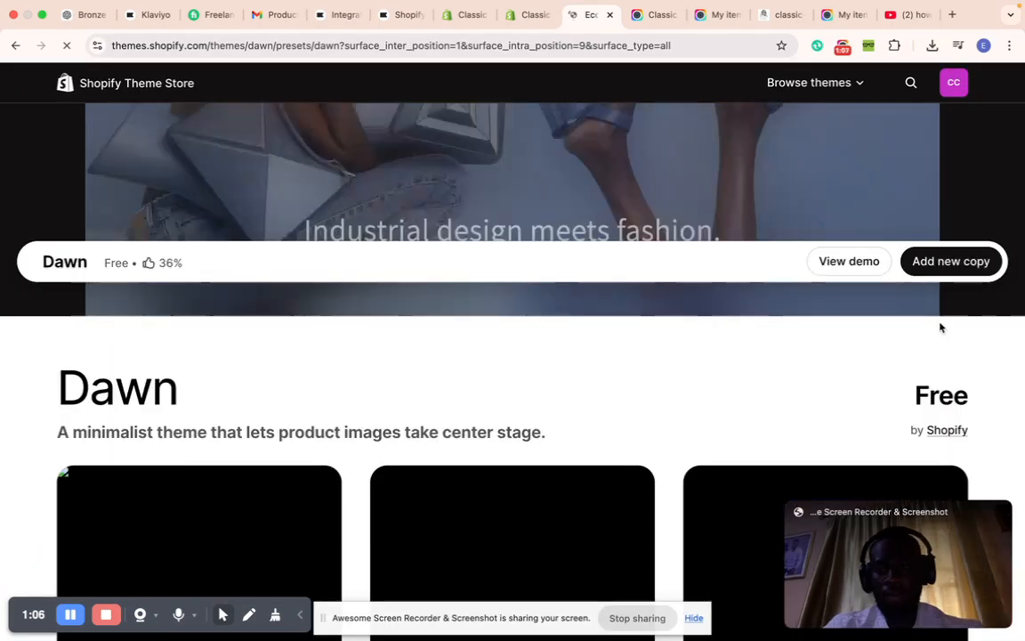
scroll(759, 332, "up", 3)
scroll(758, 332, "down", 2)
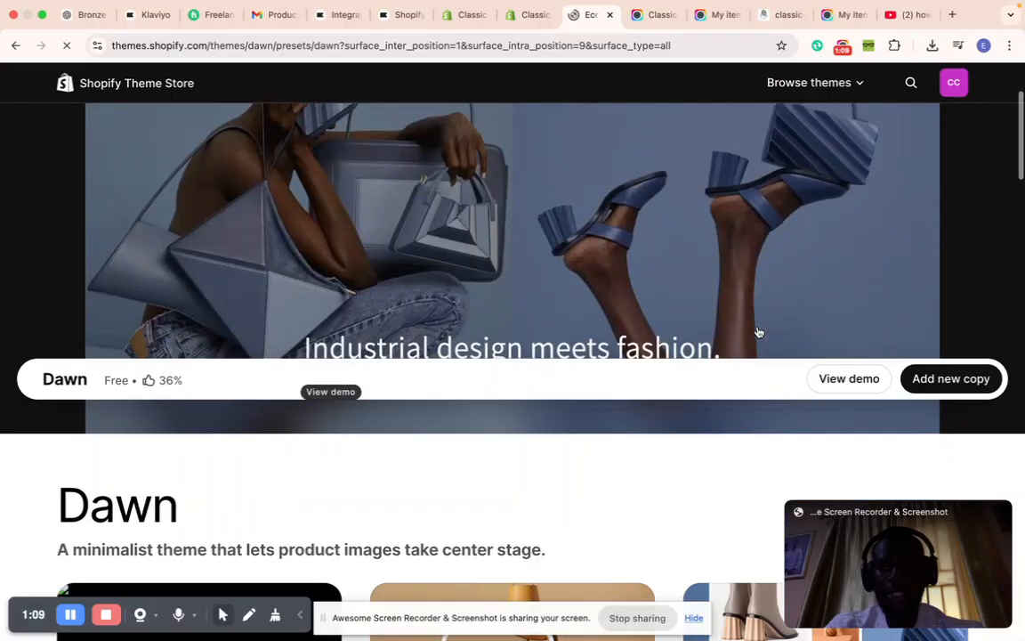
scroll(826, 461, "up", 2)
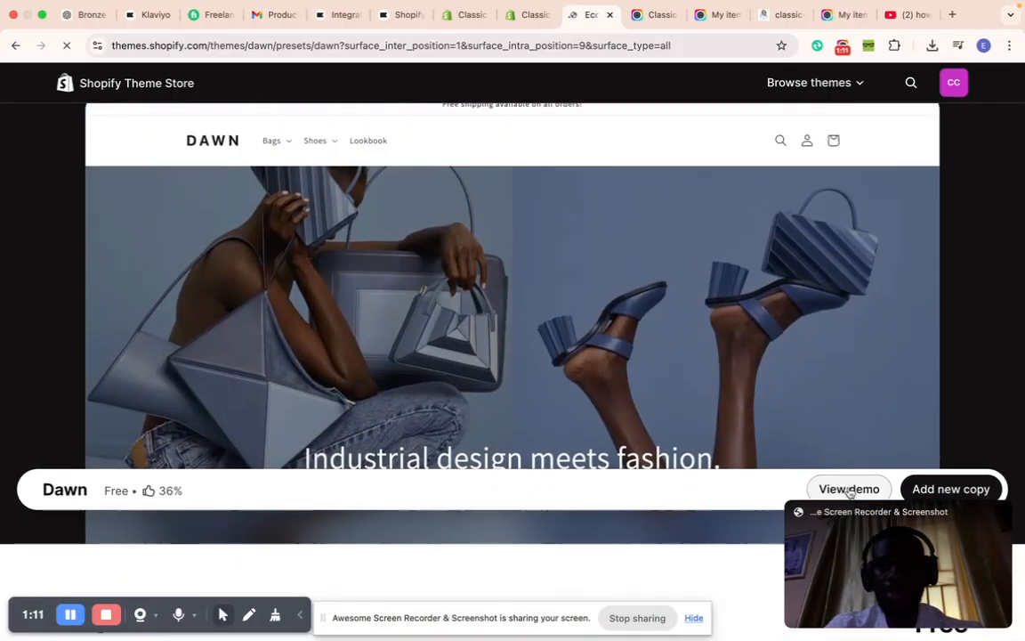
Step: Open the Dawn demo store and look through its home page in the desktop preview
left_click(849, 492)
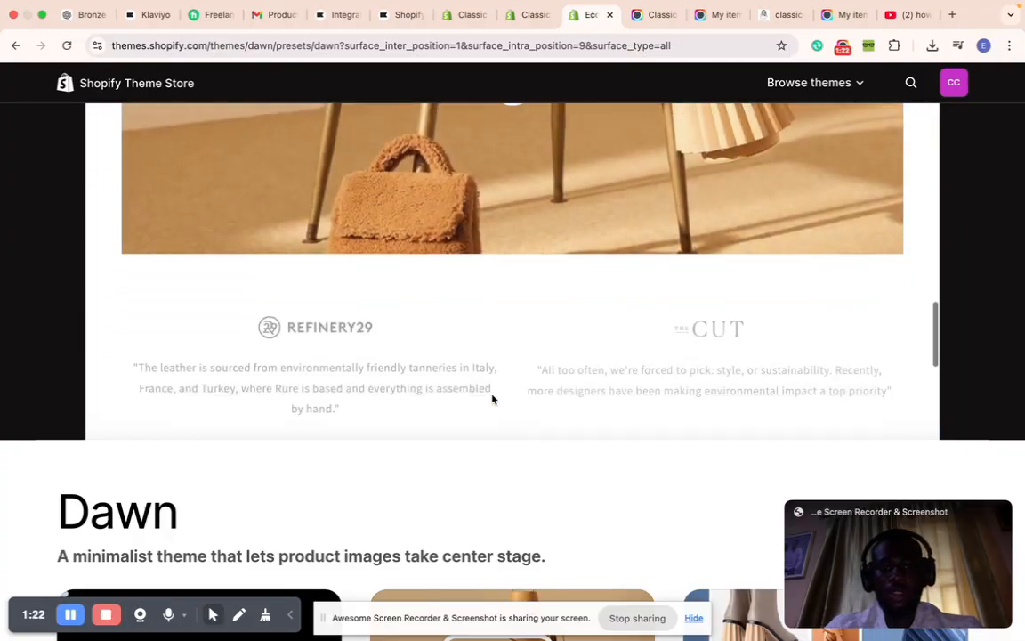
scroll(492, 399, "down", 8)
scroll(492, 398, "up", 15)
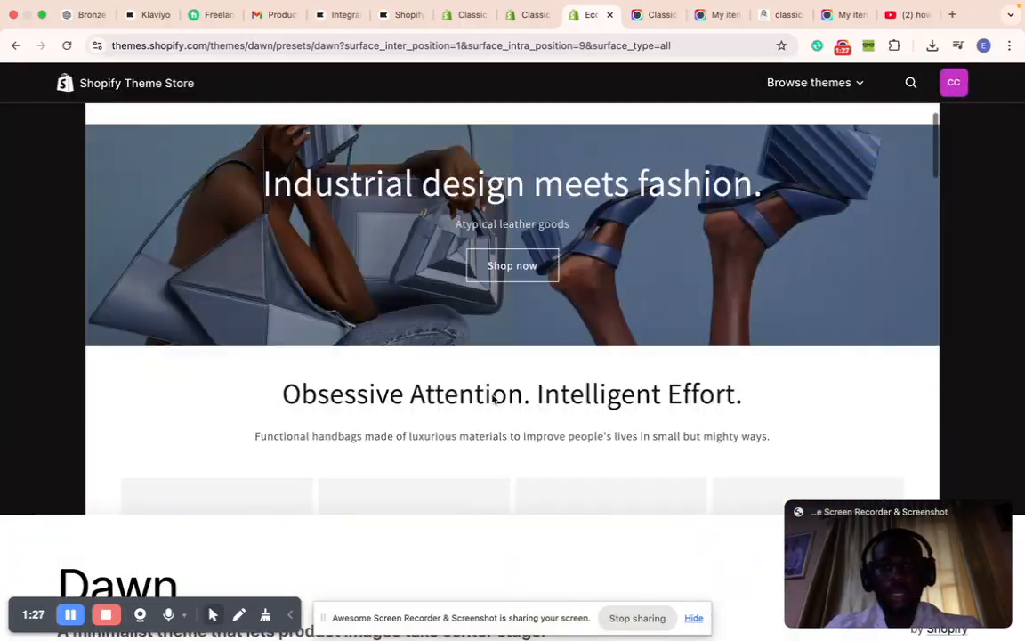
scroll(495, 403, "up", 5)
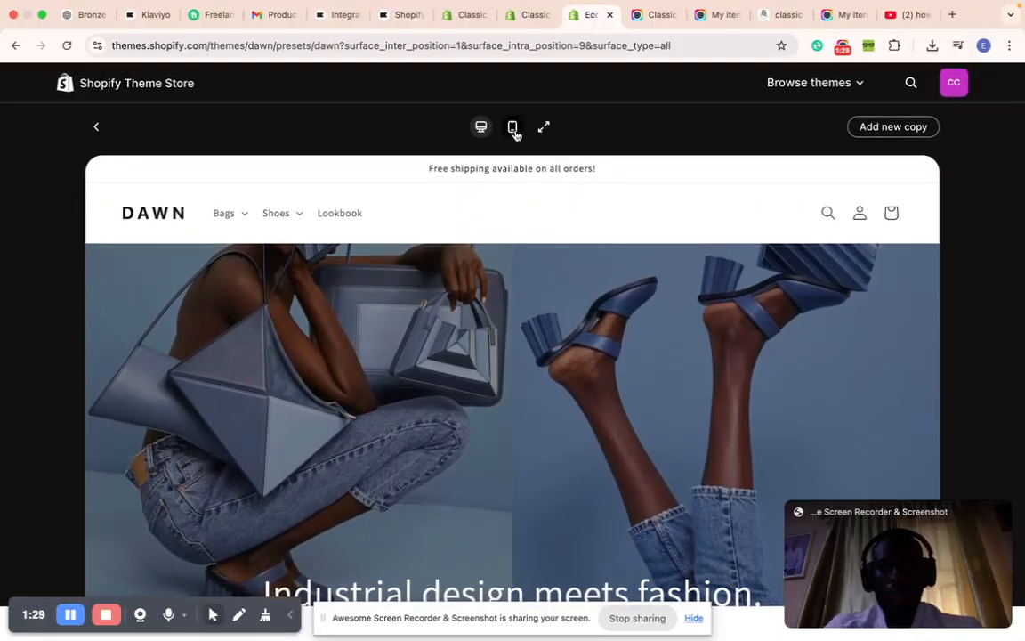
Step: Switch the Dawn demo to the mobile preview and look through its home page
left_click(512, 132)
scroll(499, 313, "down", 15)
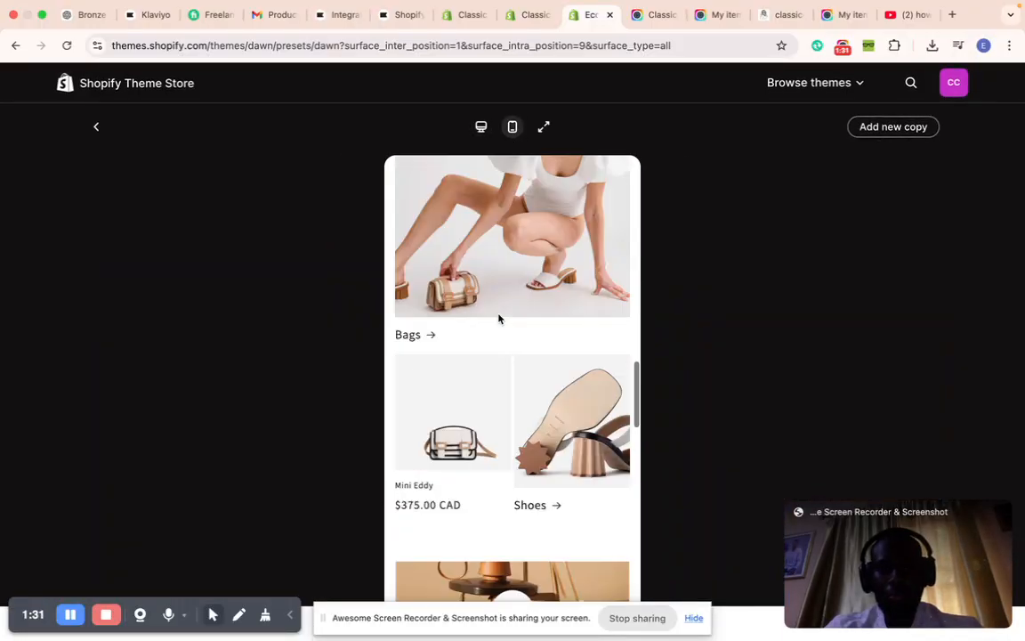
scroll(499, 319, "up", 3)
scroll(499, 319, "up", 15)
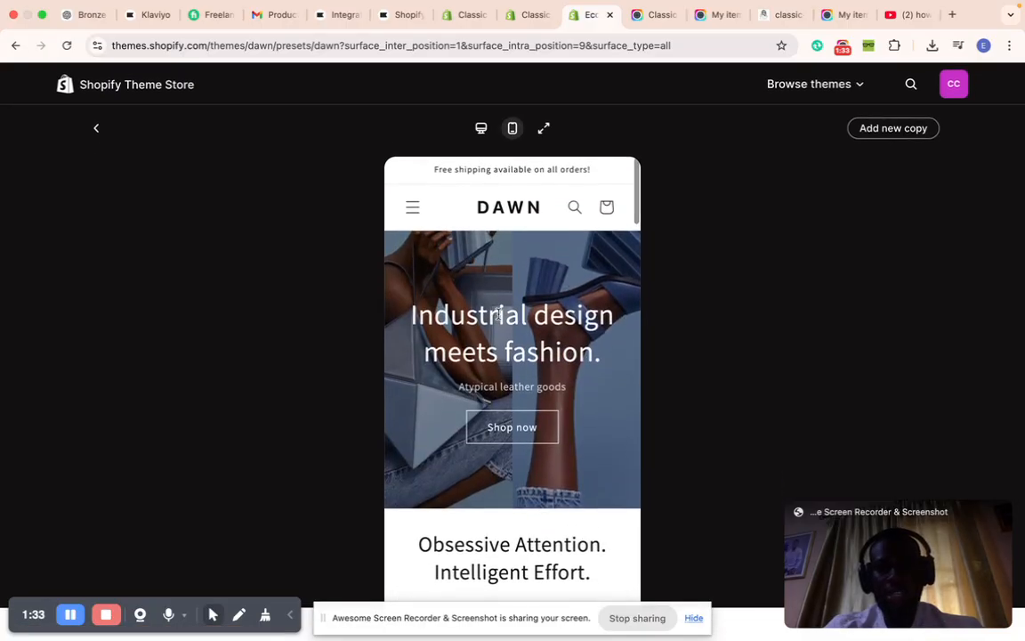
Step: Expand the Dawn demo to full screen and examine the product sections of its home page
left_click(544, 127)
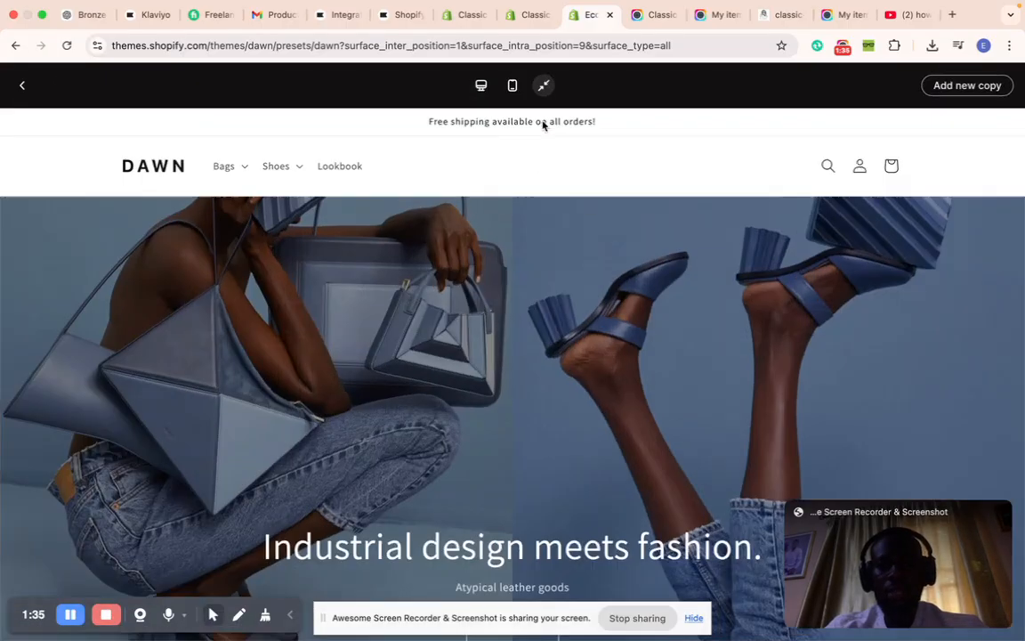
scroll(420, 380, "down", 20)
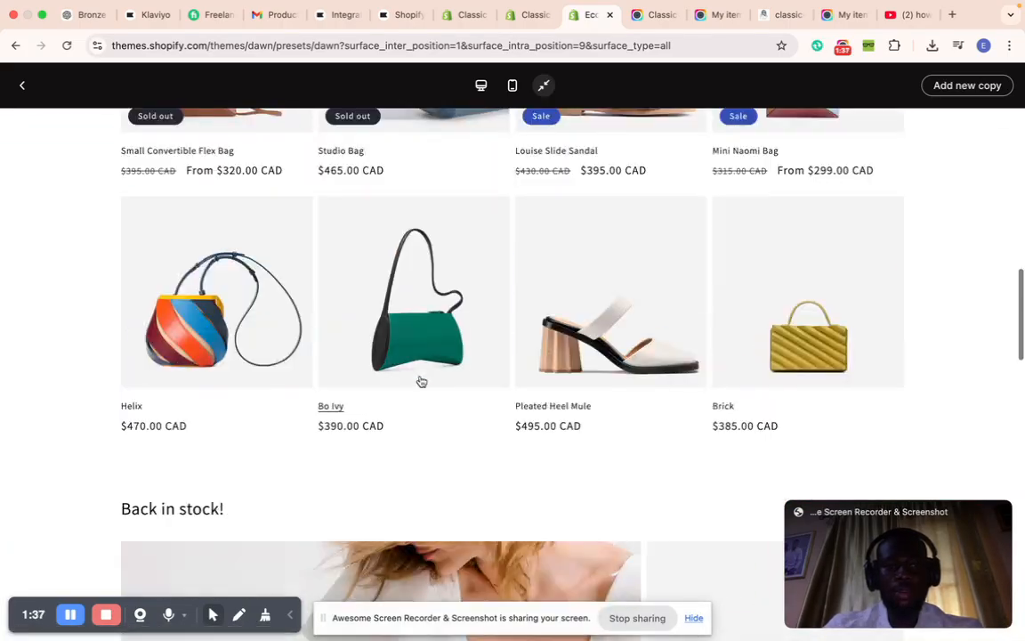
scroll(422, 381, "down", 3)
scroll(422, 381, "up", 20)
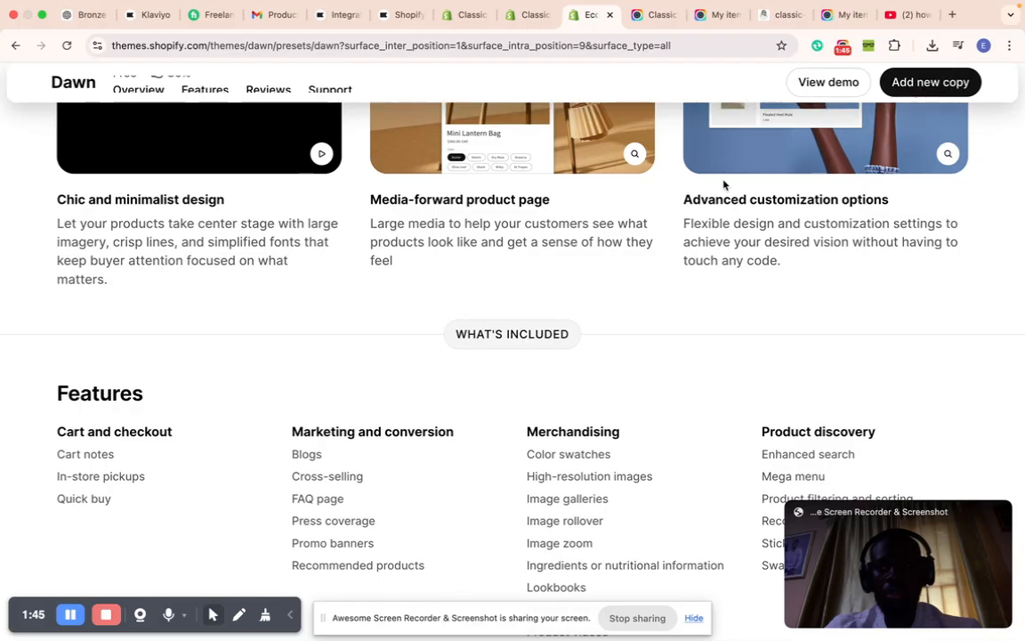
Step: Add a new copy of Dawn to the store's theme library and open that copy in the theme editor
left_click(906, 83)
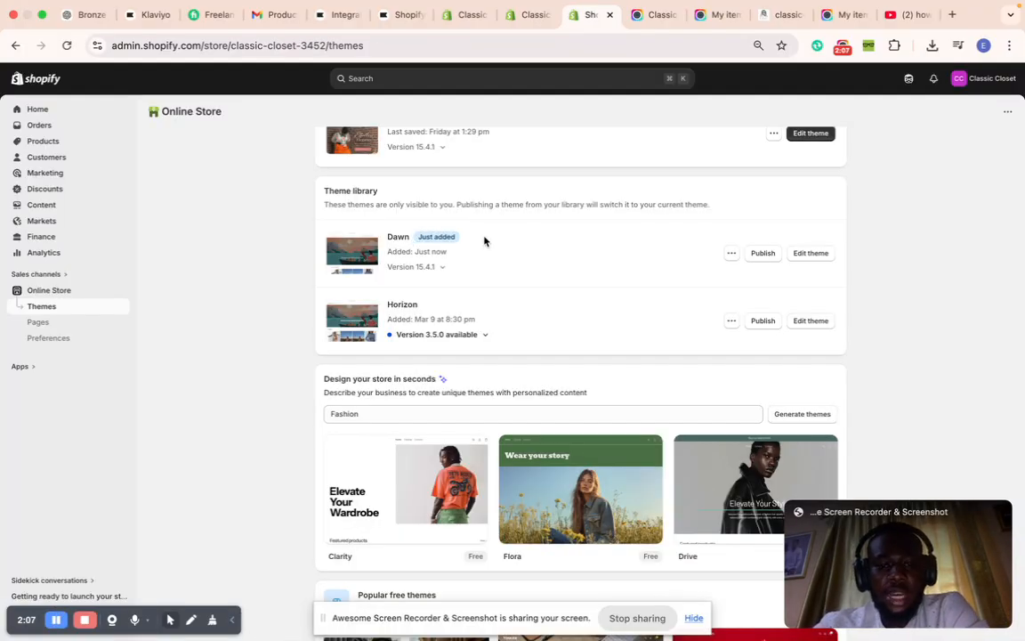
left_click(817, 253)
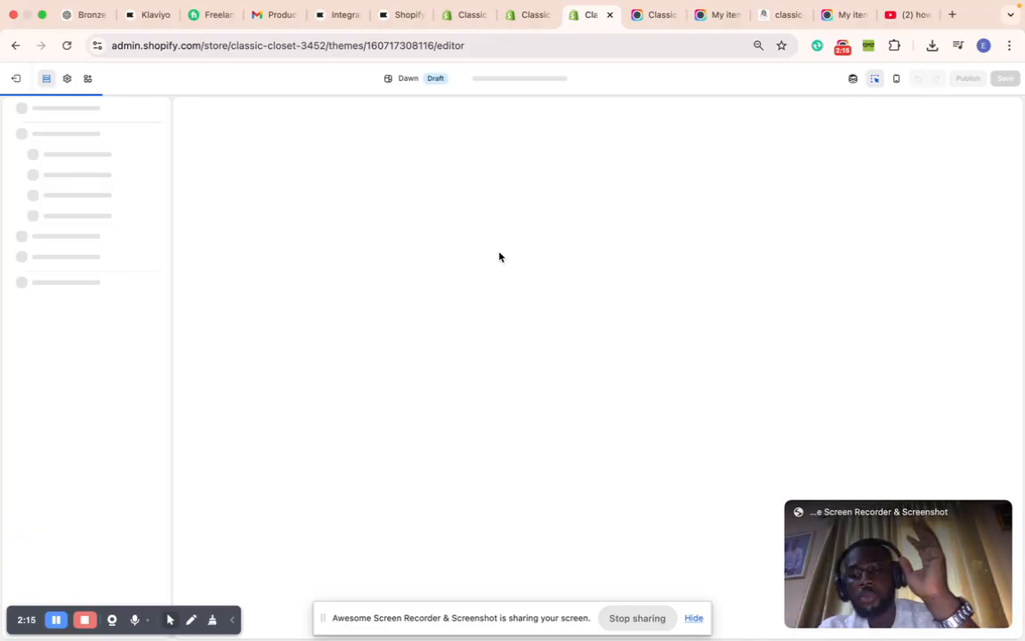
Step: Look through the draft home page in the editor, from the announcement bar and image banner to the footer
scroll(500, 258, "down", 15)
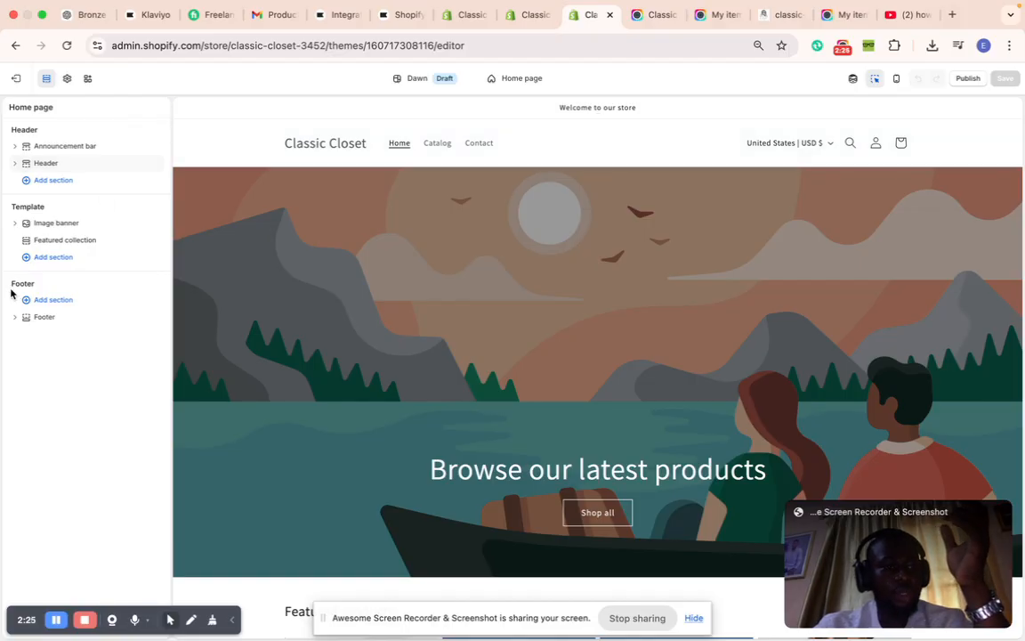
scroll(490, 356, "down", 10)
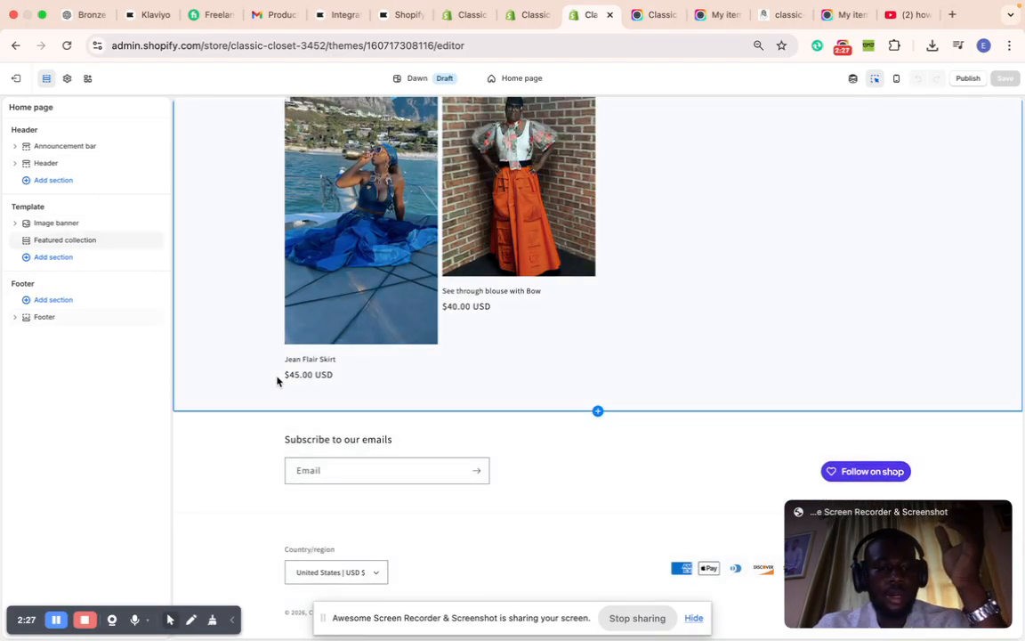
scroll(219, 465, "up", 10)
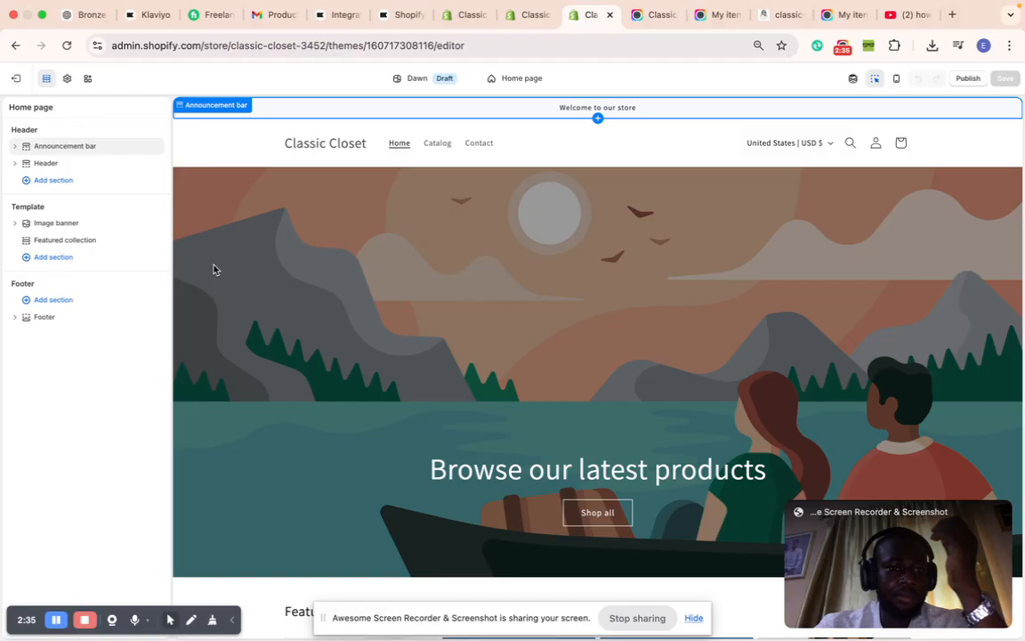
scroll(225, 298, "down", 12)
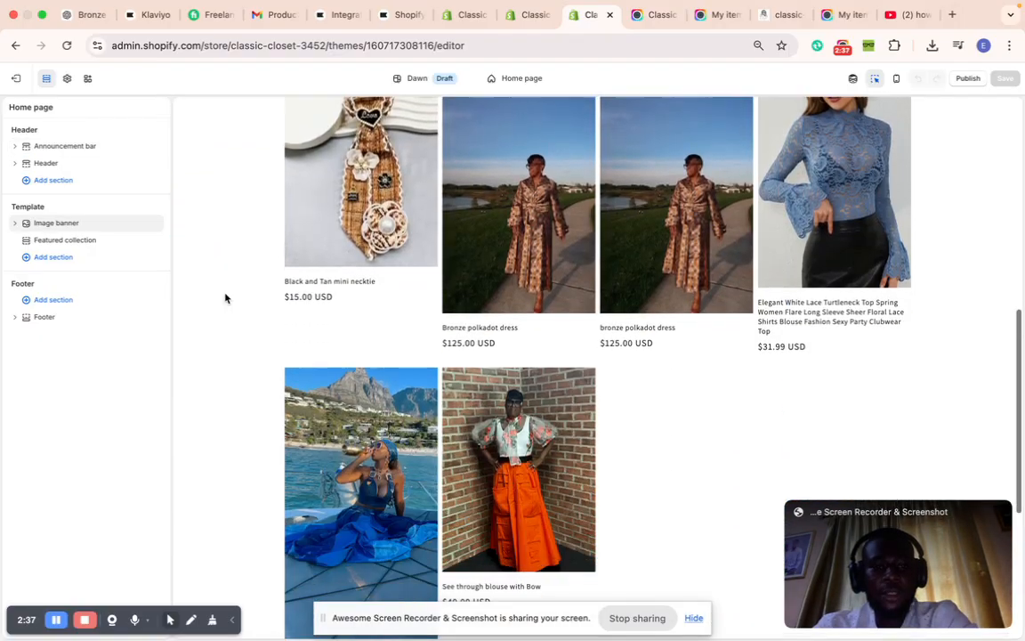
scroll(225, 298, "up", 12)
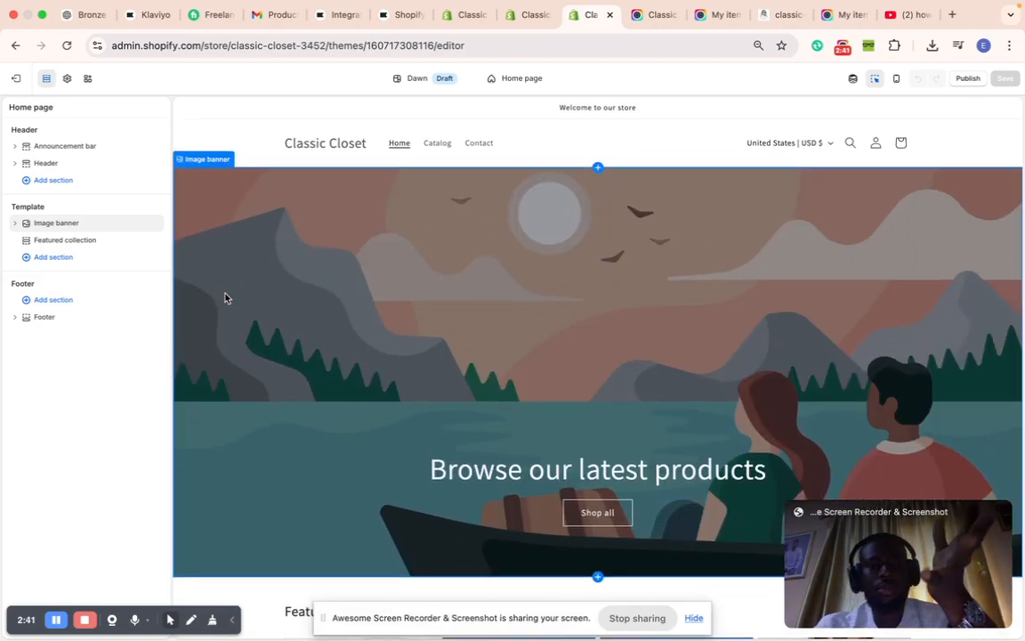
Step: Open the header section's settings and open its assigned menu for editing
left_click(210, 139)
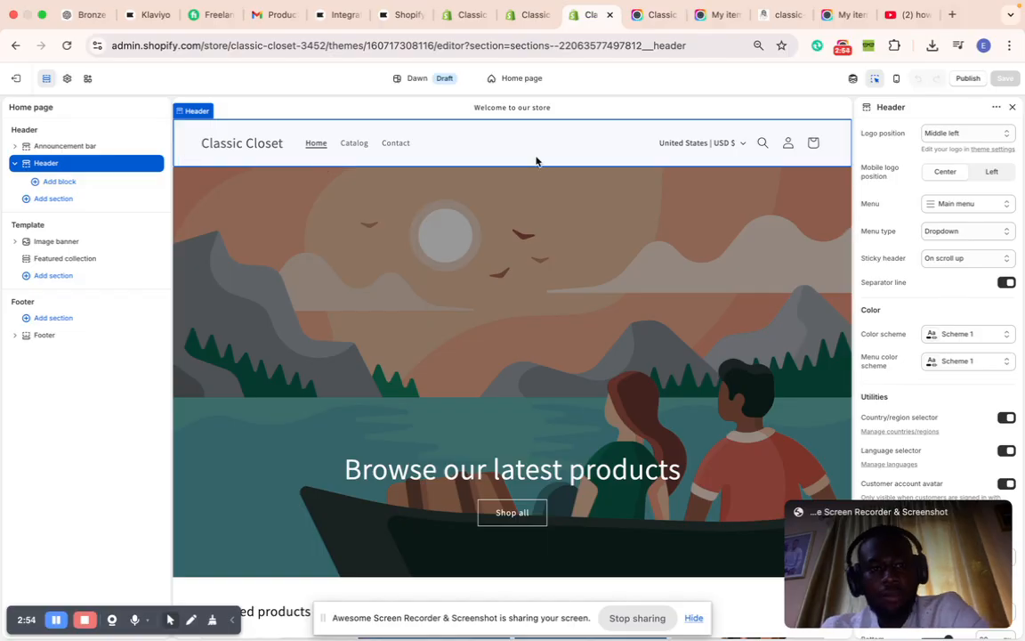
left_click(954, 205)
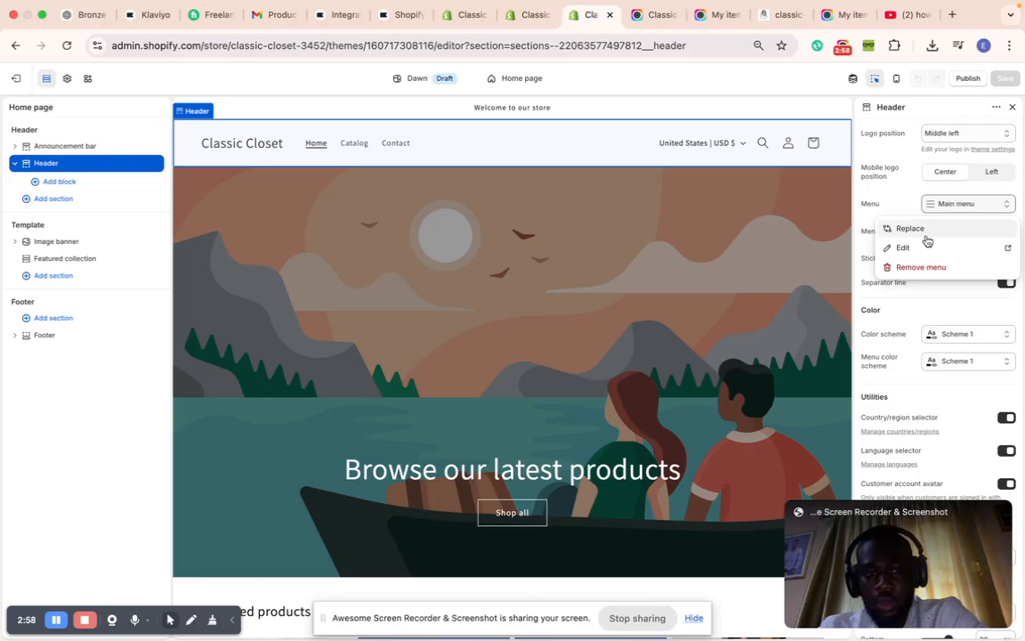
left_click(904, 249)
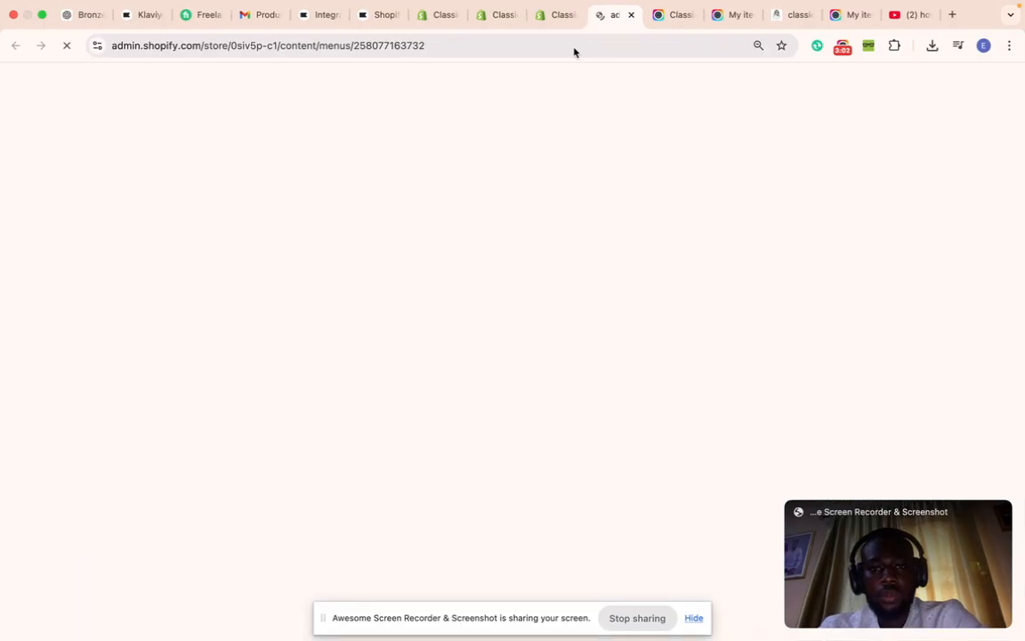
left_click(559, 14)
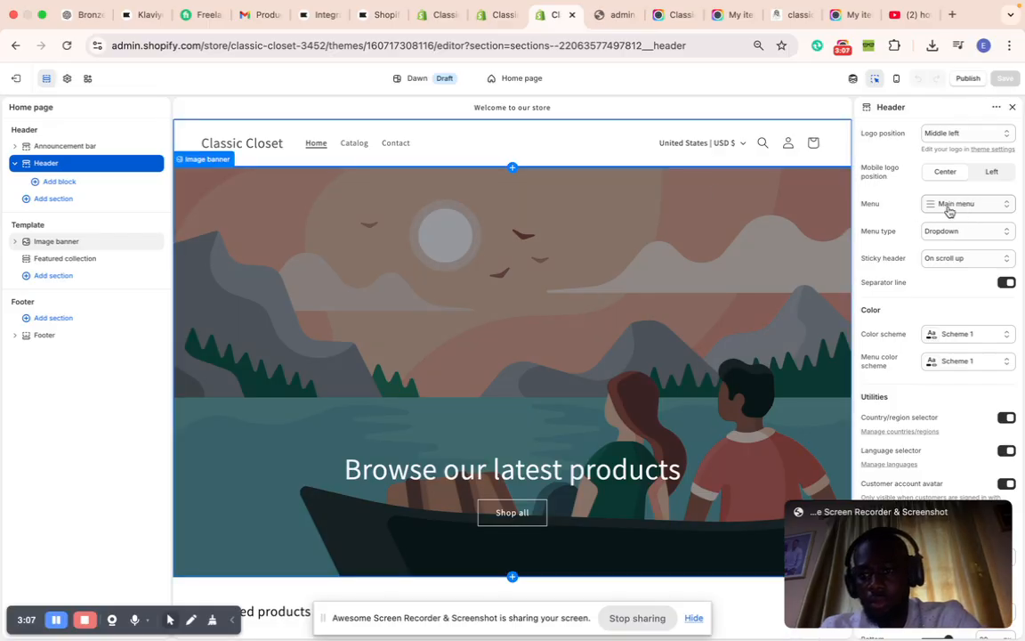
Step: Replace the header's menu with the existing "Main Menu" and save the theme
left_click(948, 204)
left_click(926, 227)
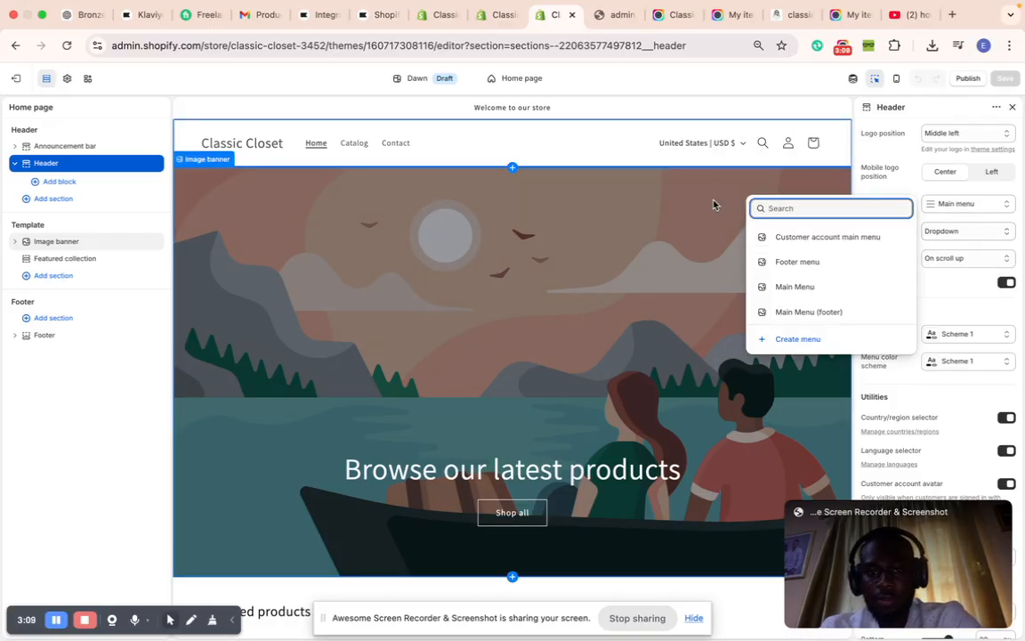
left_click(779, 289)
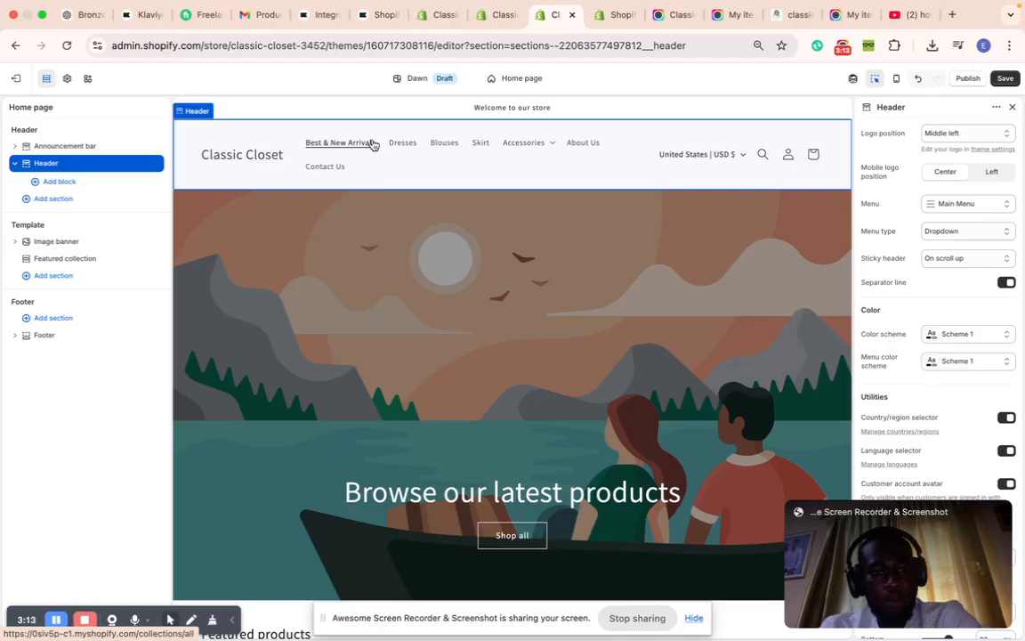
left_click(1000, 80)
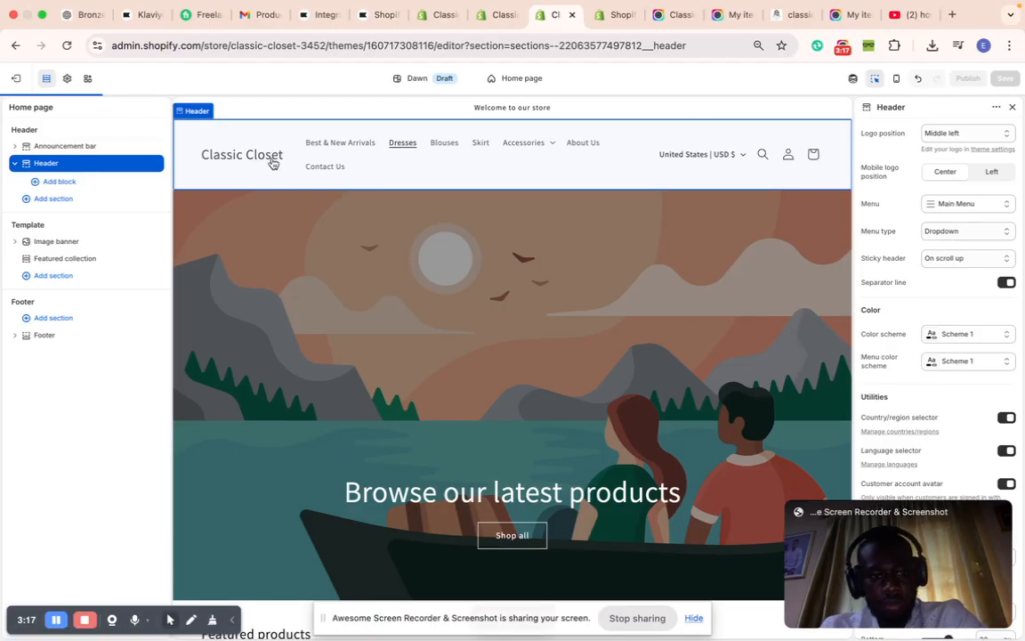
Step: Set the store logo in the theme settings to the existing Classic_Closet PNG image
left_click(66, 78)
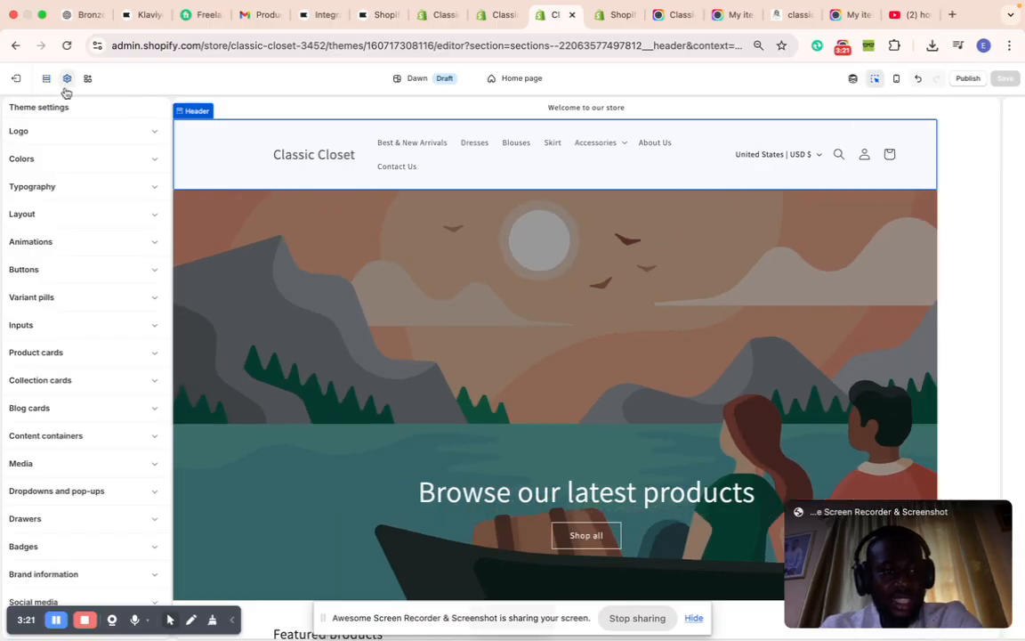
left_click(64, 132)
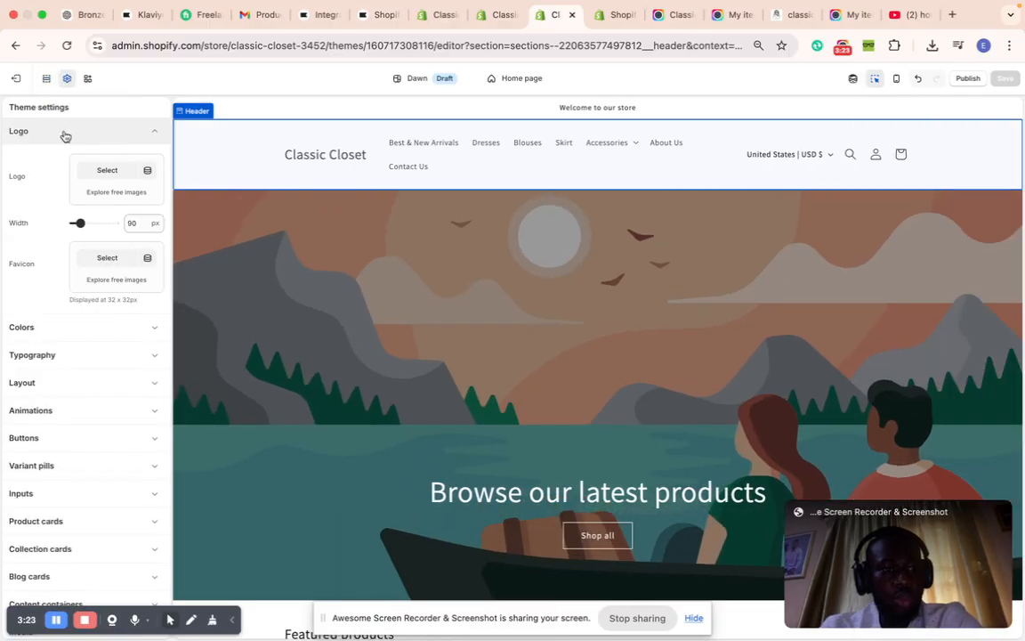
left_click(90, 175)
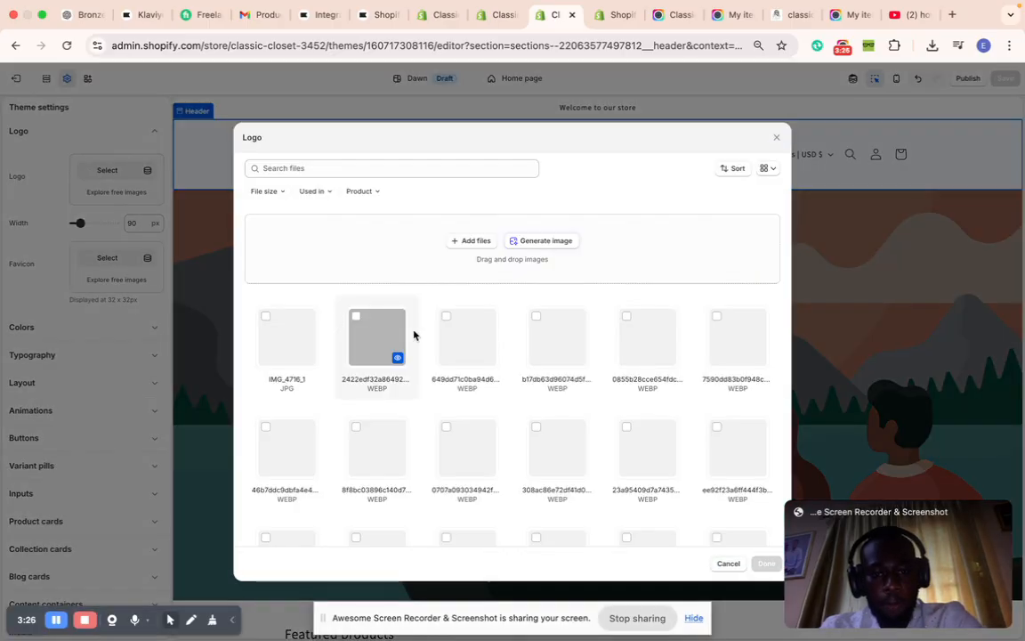
scroll(481, 363, "down", 10)
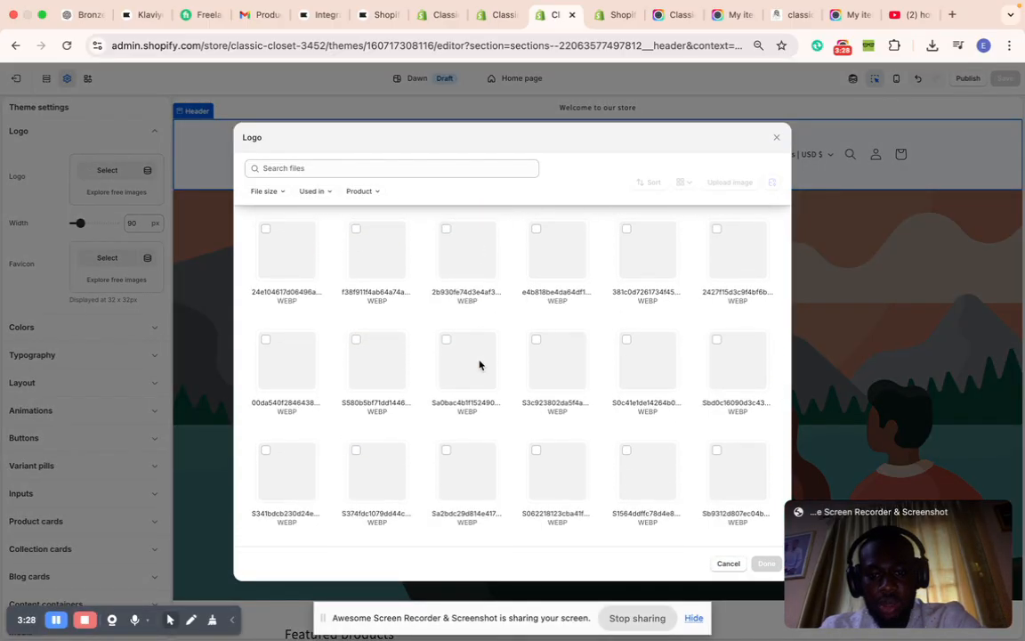
scroll(456, 472, "down", 10)
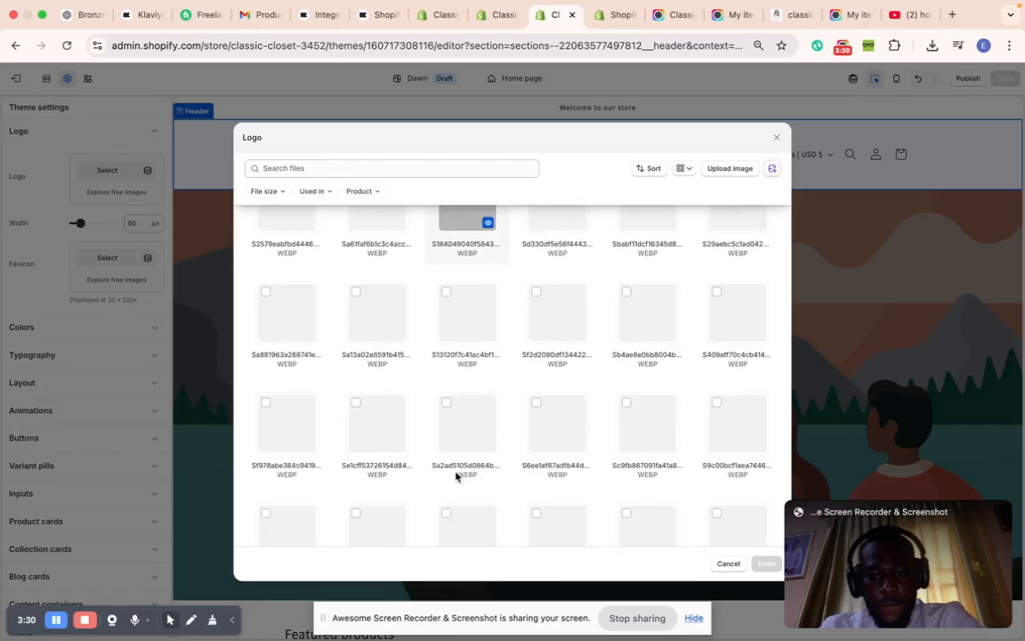
scroll(470, 436, "down", 10)
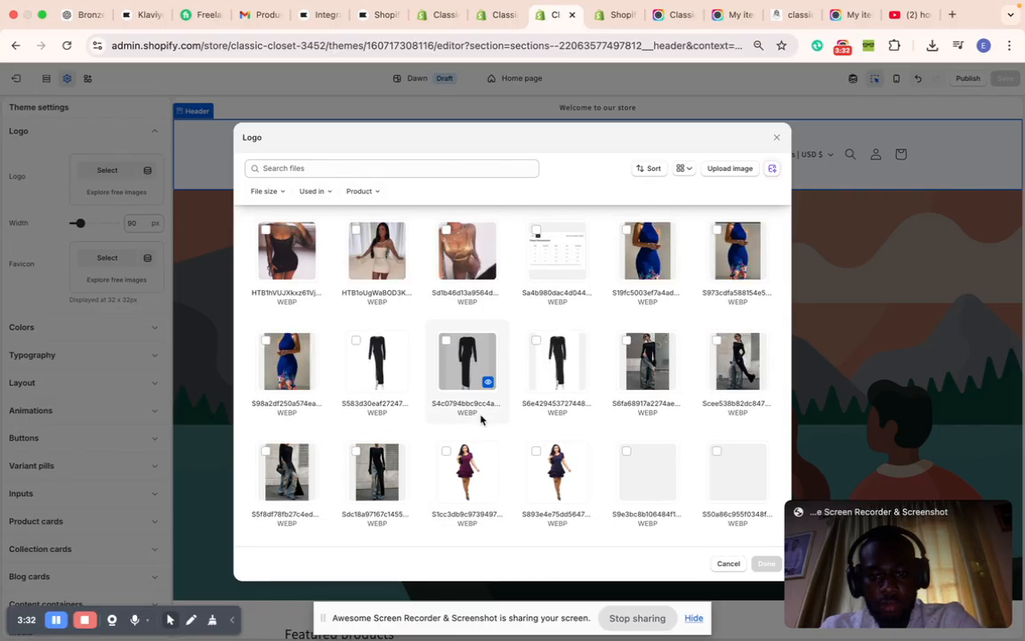
scroll(481, 419, "down", 5)
scroll(481, 418, "up", 2)
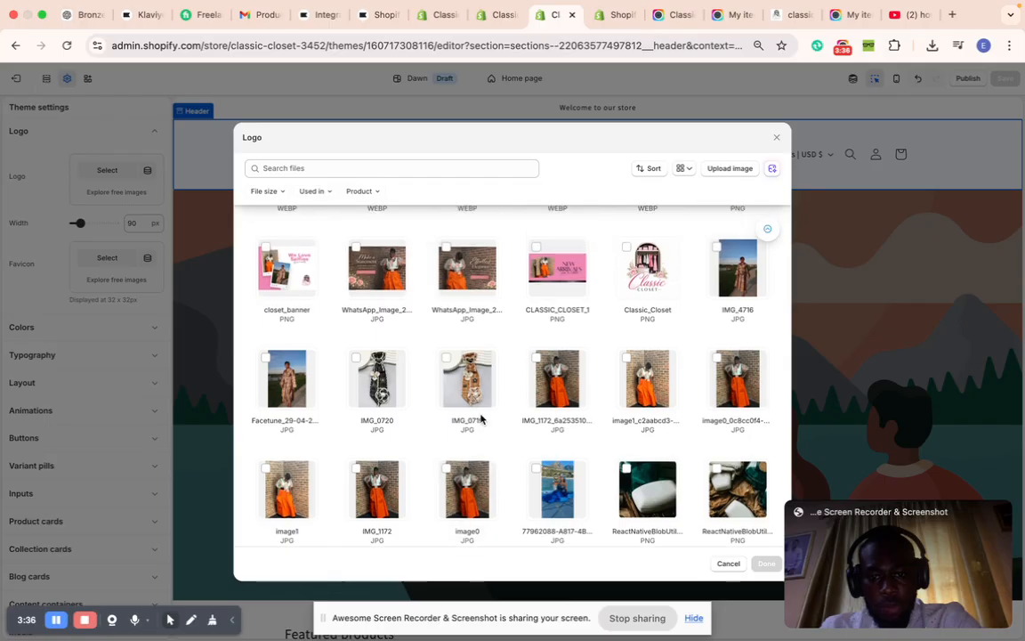
left_click(647, 272)
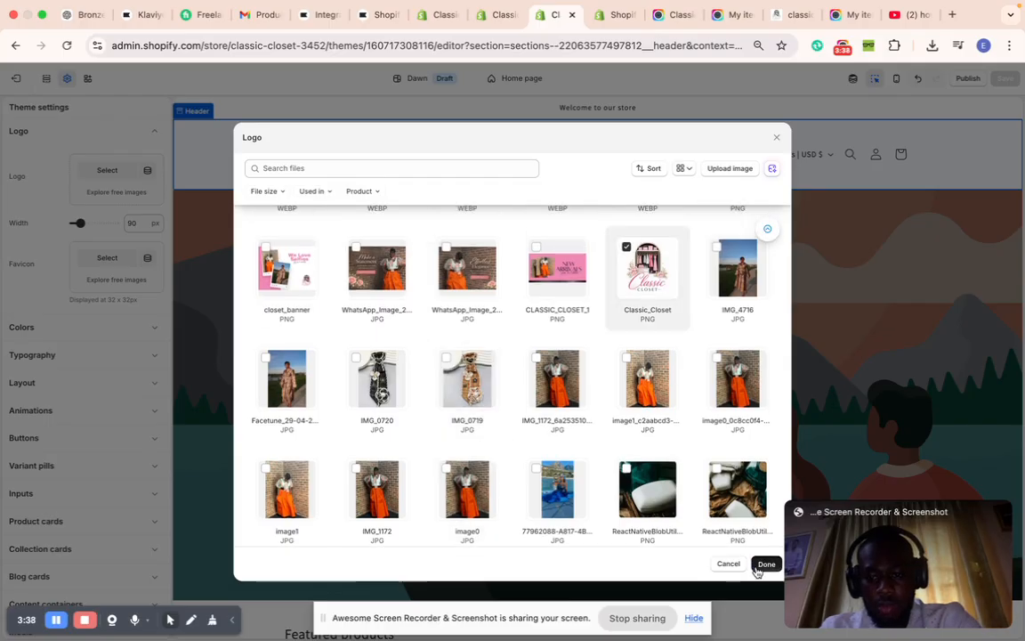
left_click(764, 564)
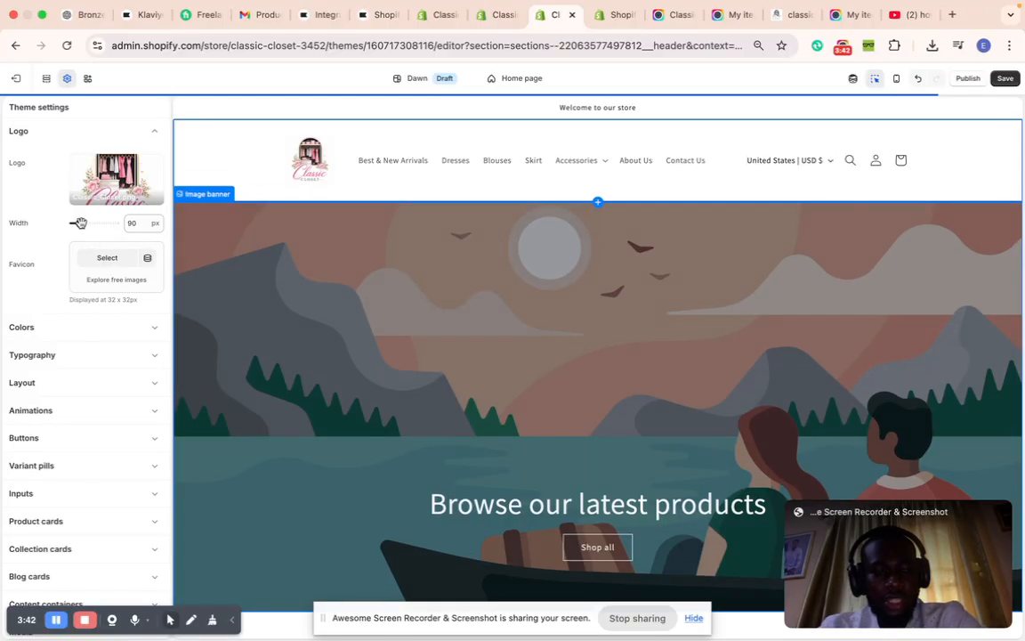
Step: Set the logo width to 140 px and look through the header section's settings
left_click_drag(79, 222, 115, 223)
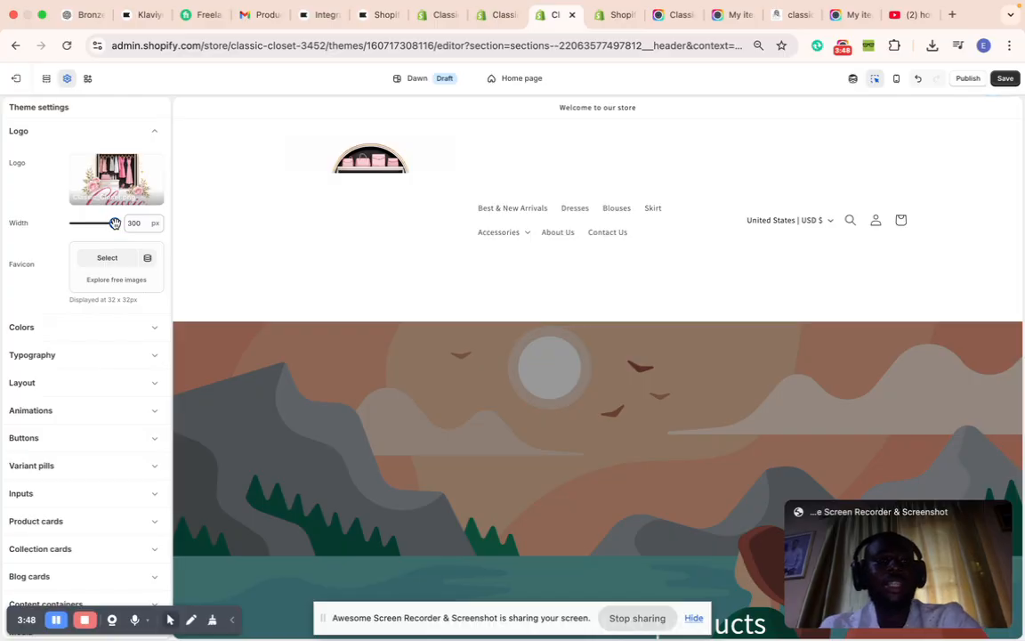
left_click_drag(114, 222, 89, 223)
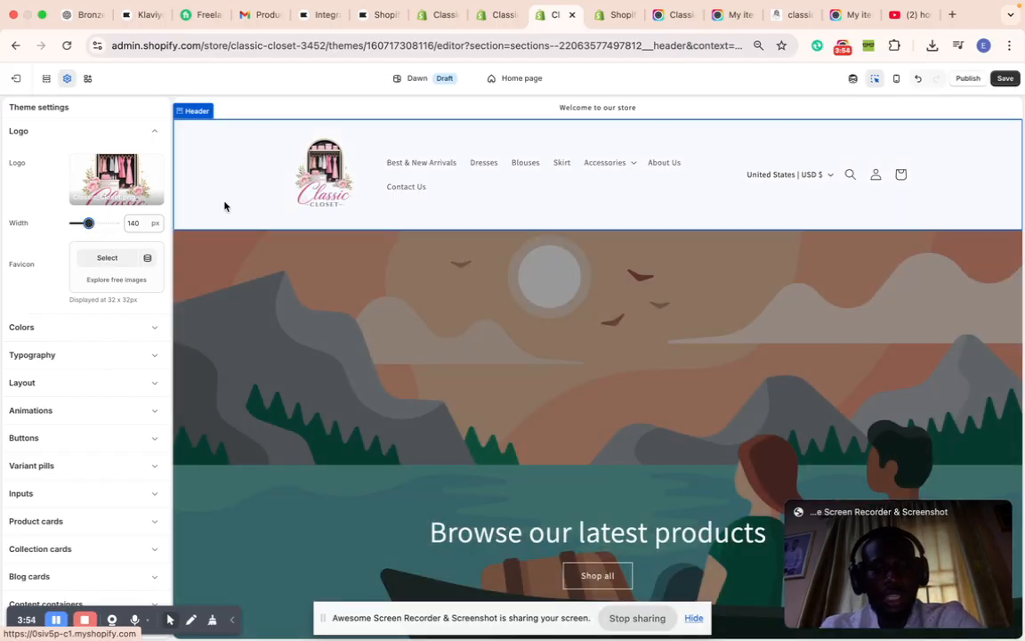
left_click(46, 78)
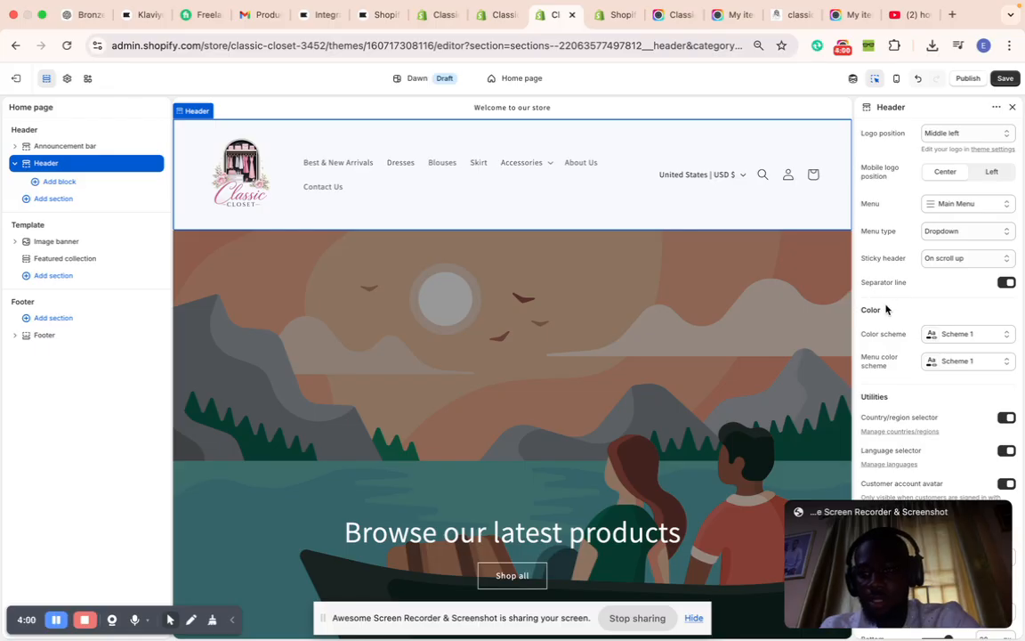
scroll(885, 309, "down", 2)
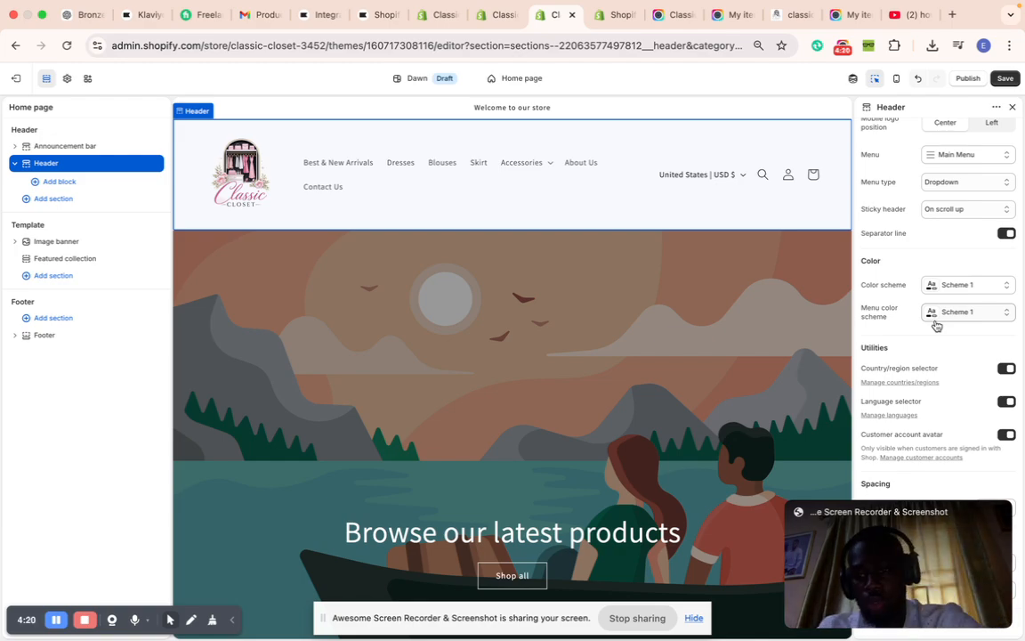
scroll(937, 326, "down", 1)
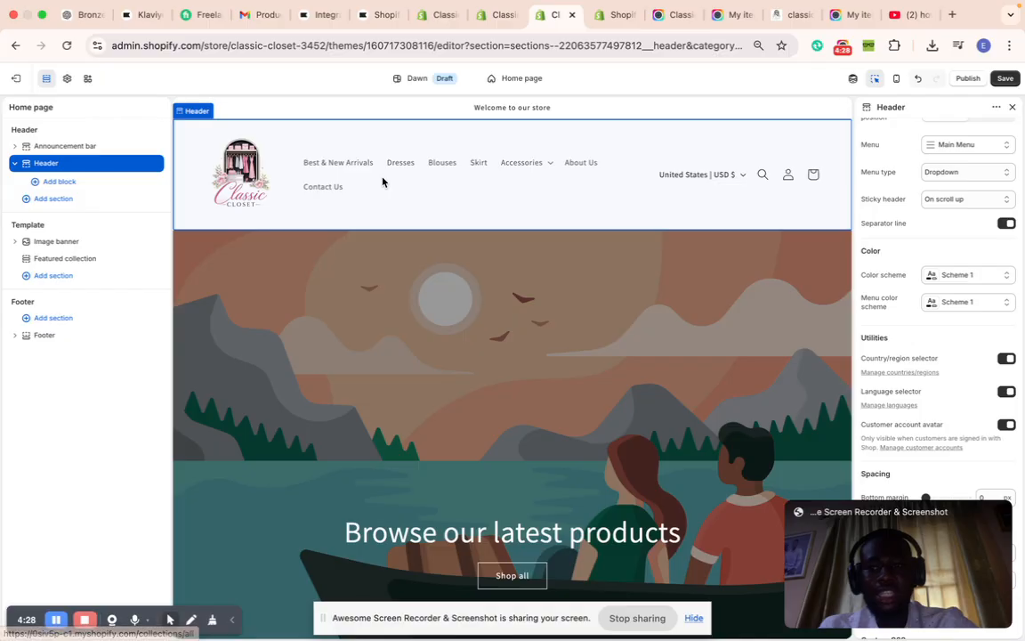
Step: Set the body text scale to 130% in the theme's typography settings
left_click(67, 80)
left_click(70, 131)
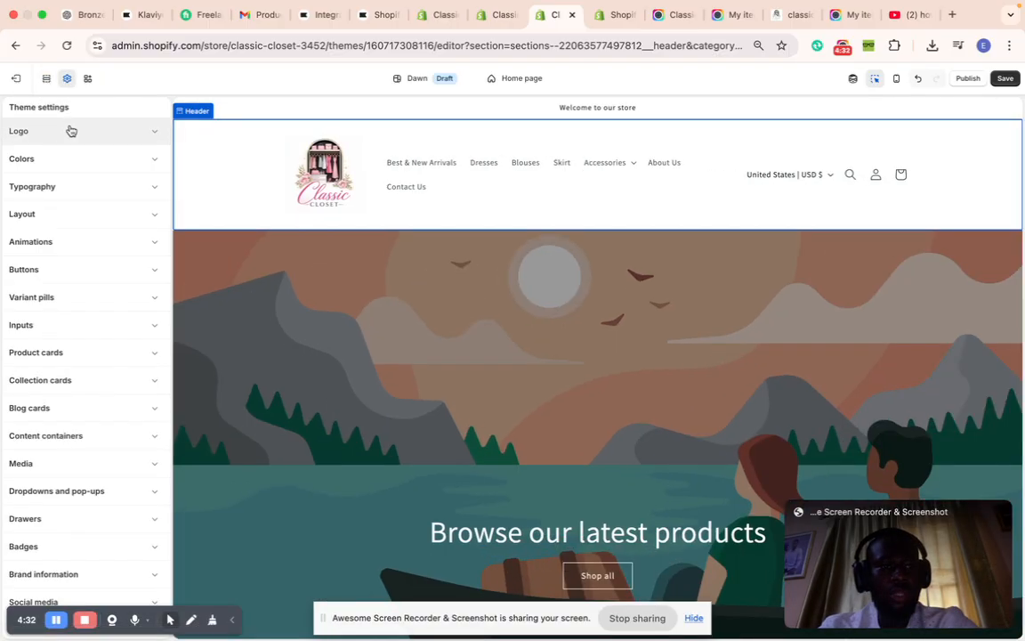
left_click(67, 186)
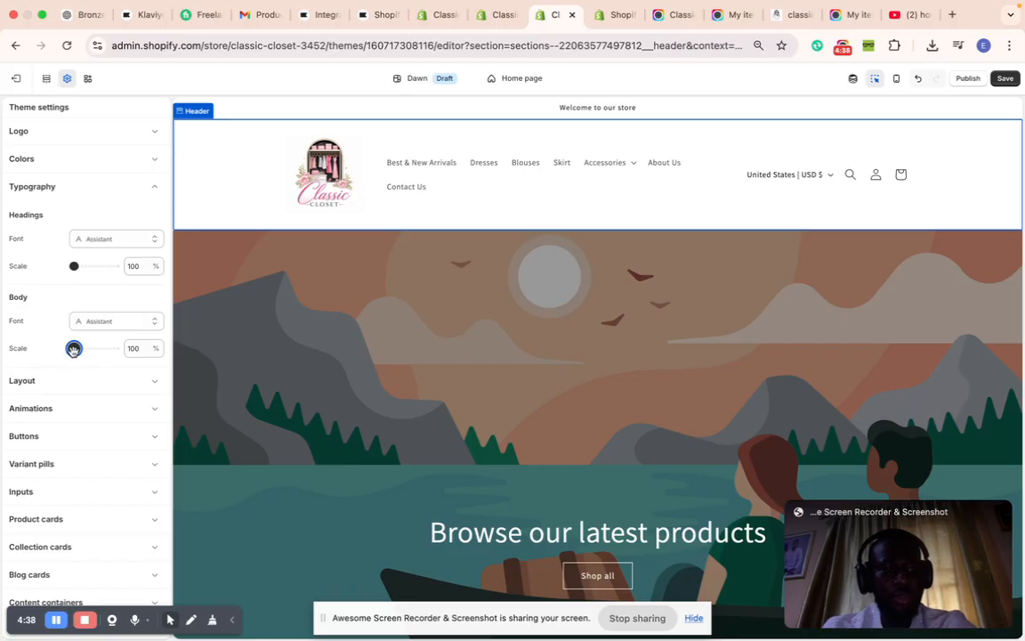
left_click_drag(74, 348, 94, 348)
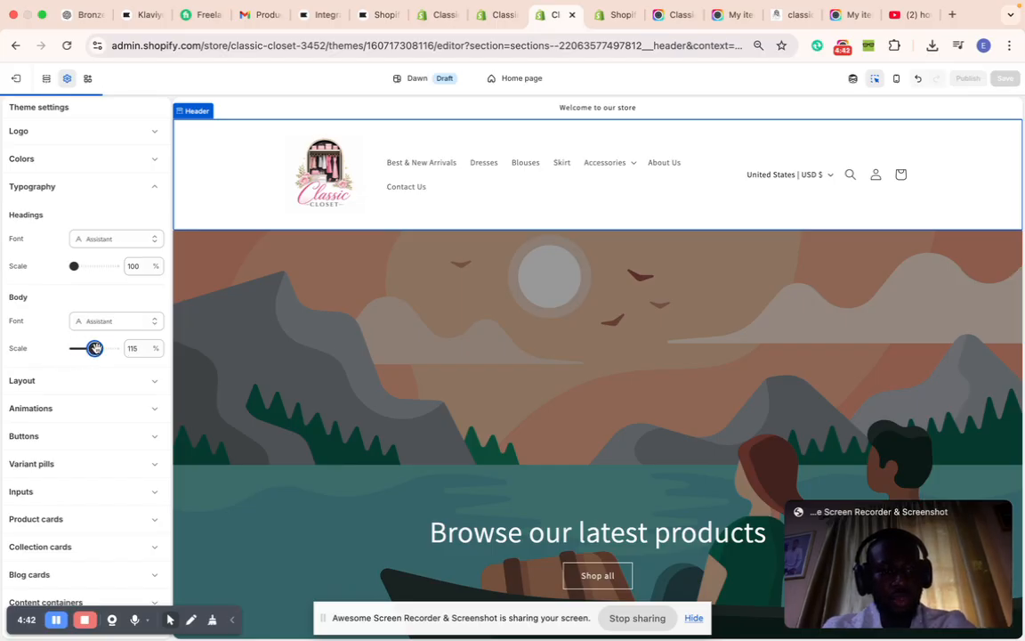
left_click_drag(95, 348, 100, 348)
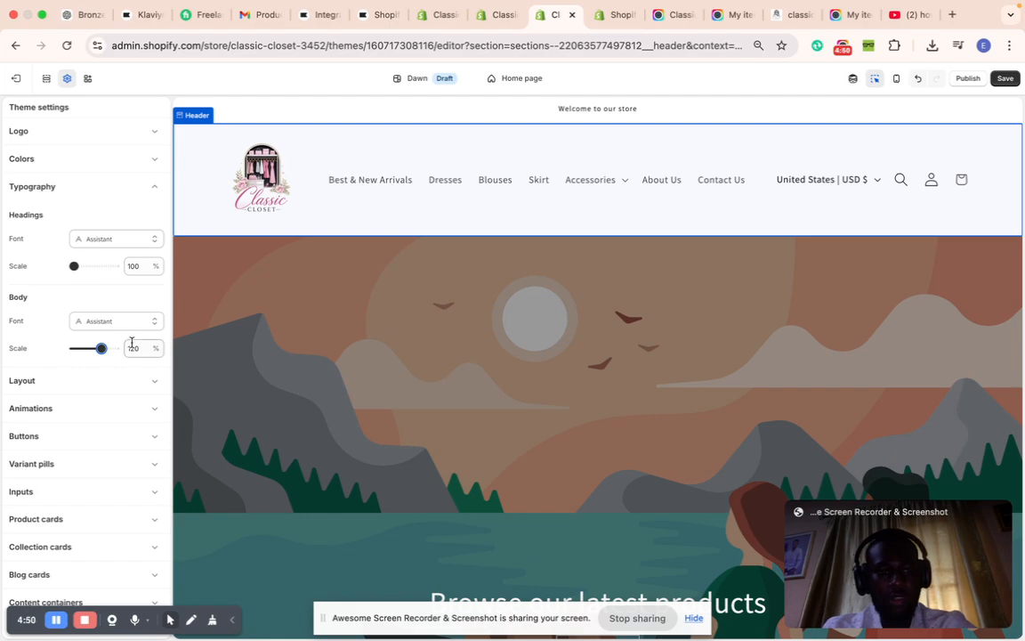
left_click_drag(101, 348, 115, 348)
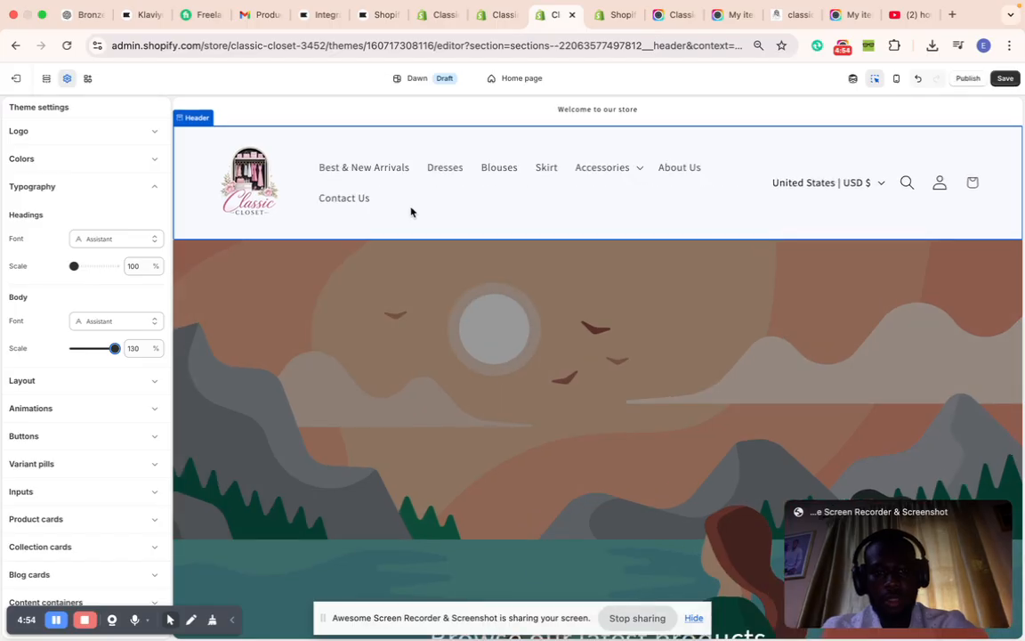
Step: Set the headings scale to 115% and check the home page in the mobile preview
left_click(98, 322)
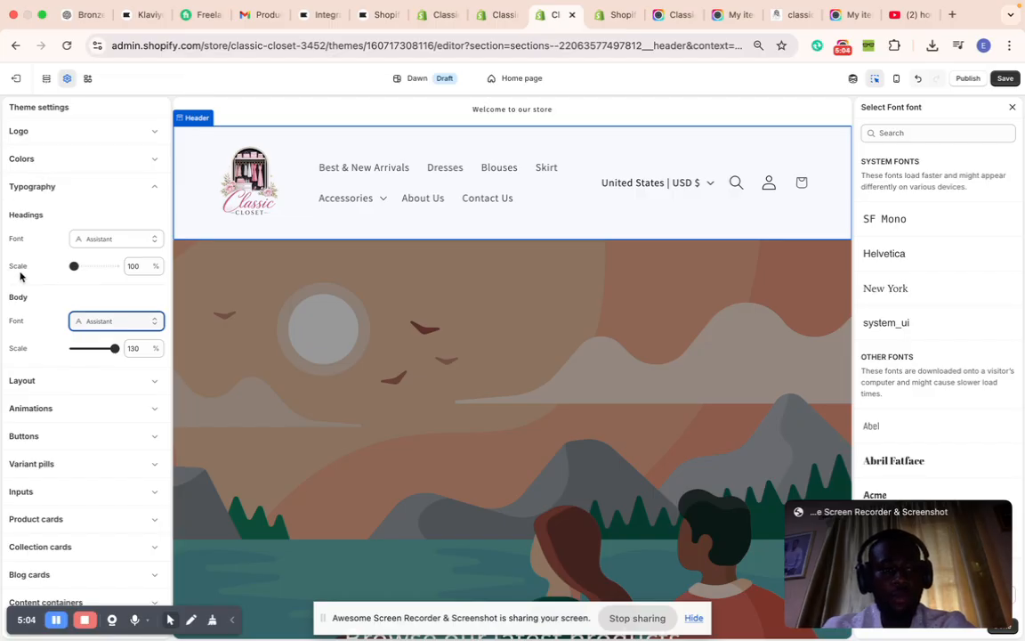
left_click_drag(76, 266, 85, 266)
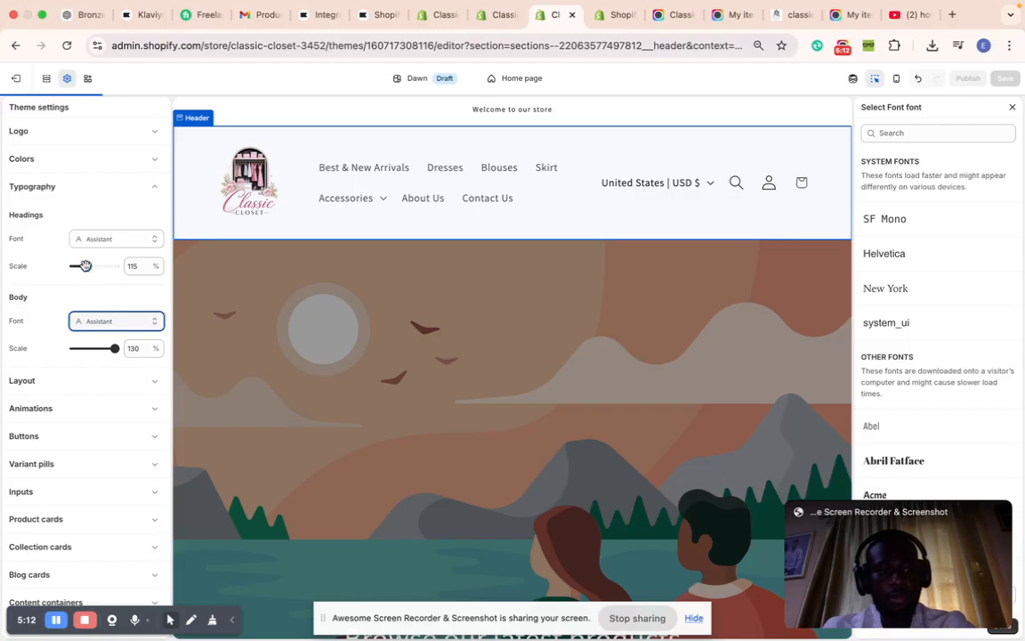
left_click(86, 266)
left_click(1012, 107)
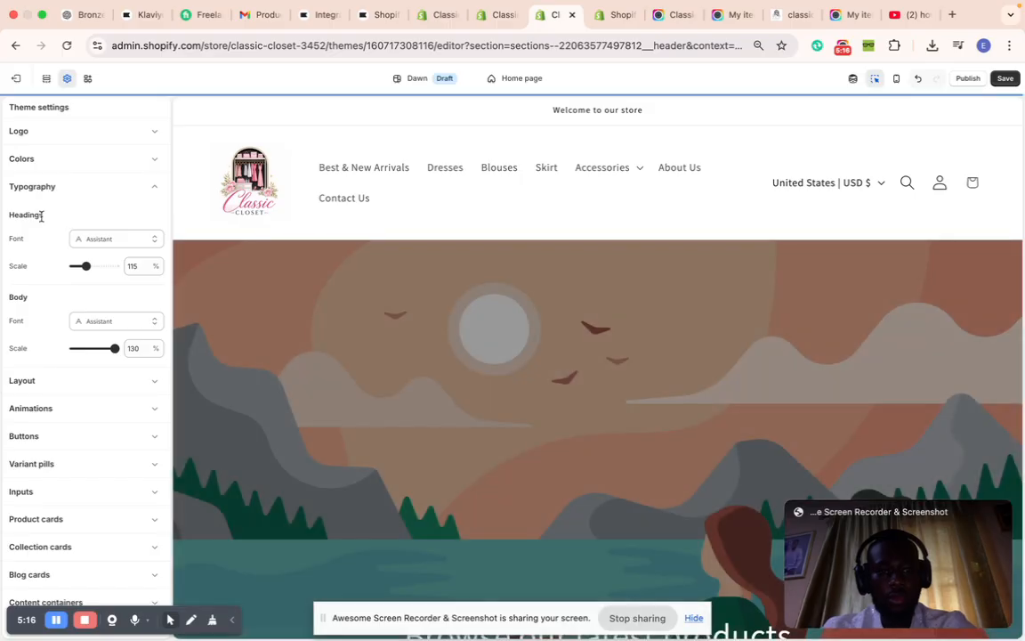
left_click(896, 79)
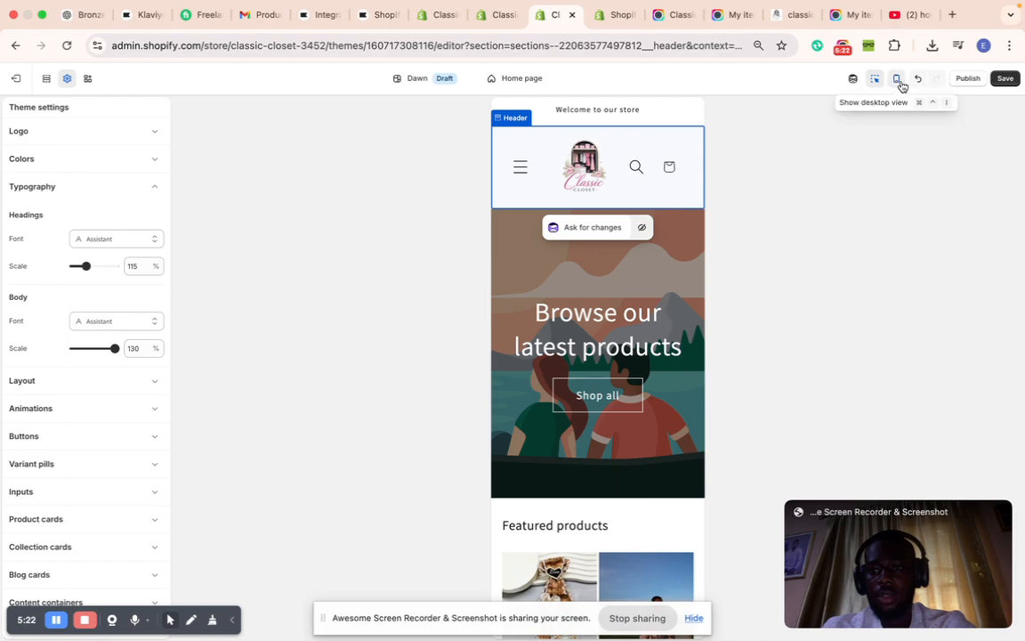
left_click(899, 81)
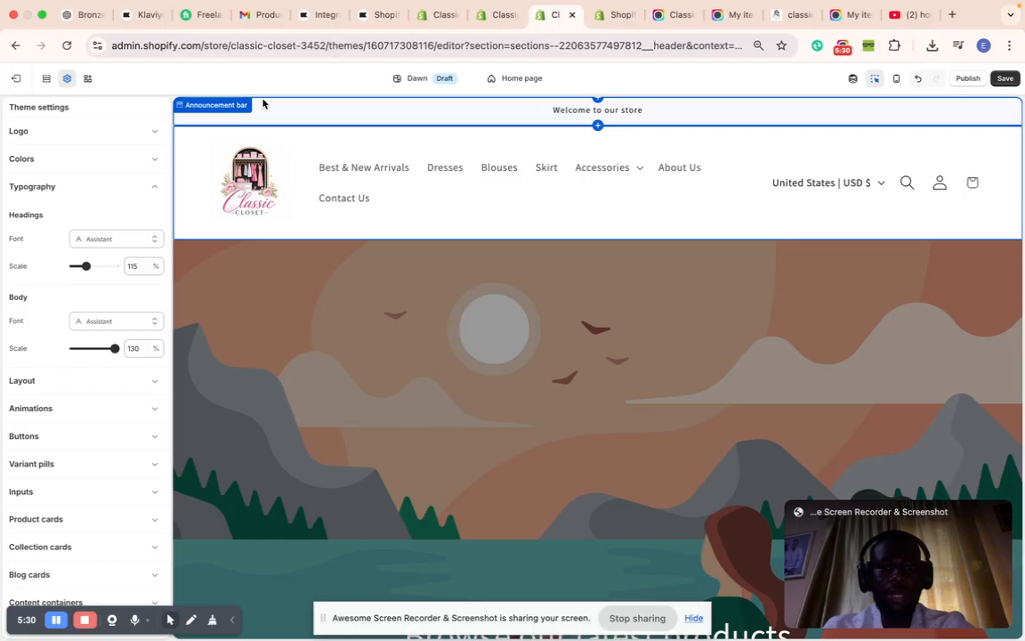
Step: Add a second announcement block to the announcement bar and select the new block
left_click(339, 113)
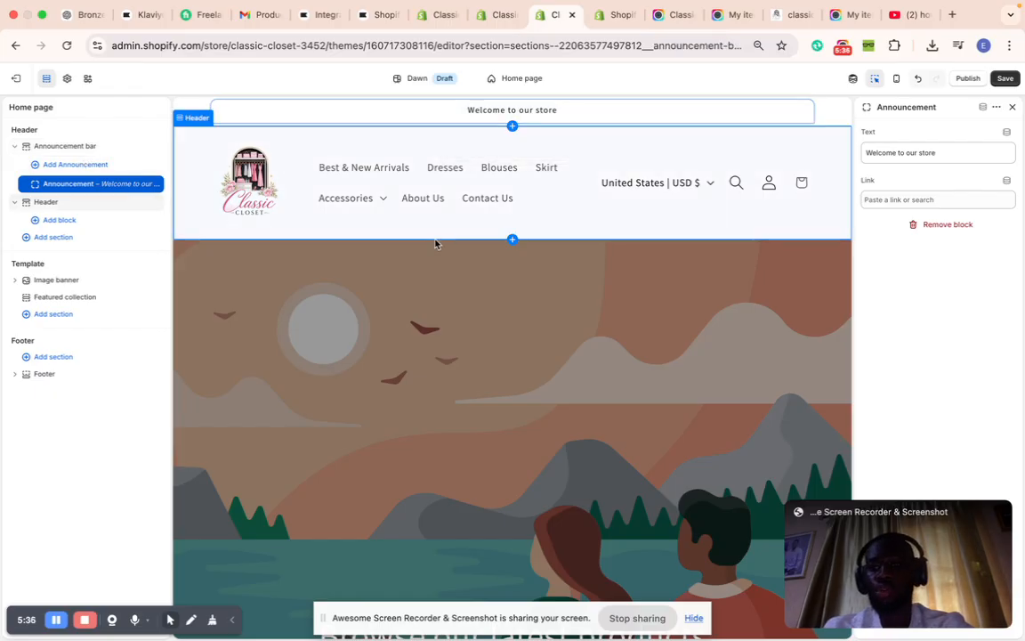
left_click(100, 166)
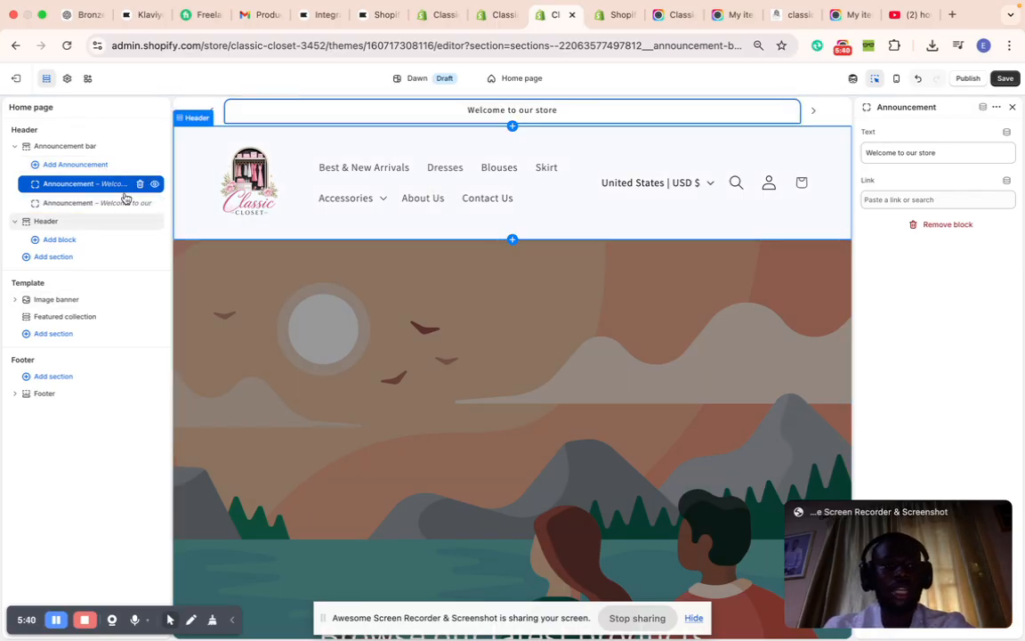
left_click(96, 203)
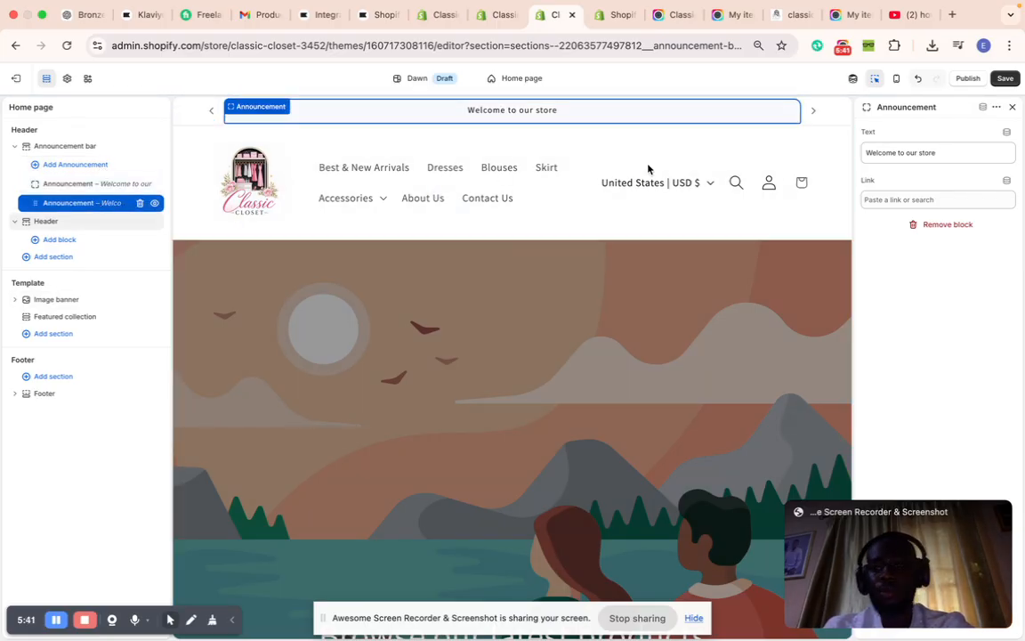
Step: Replace the second announcement's text with "Free shipping on all order over $200"
triple_click(923, 153)
type("Frre")
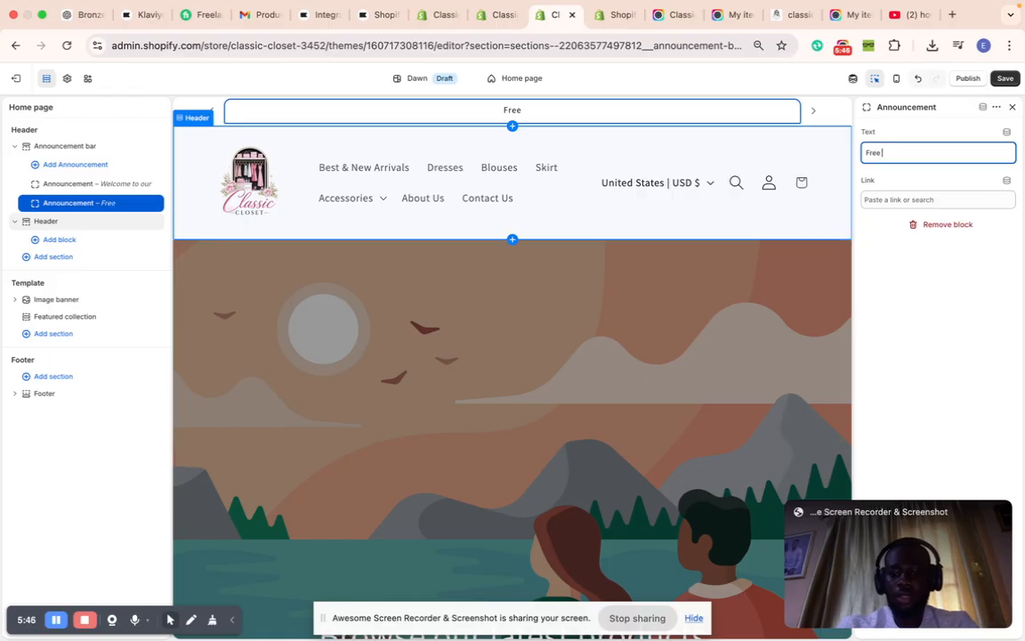
type(" ship")
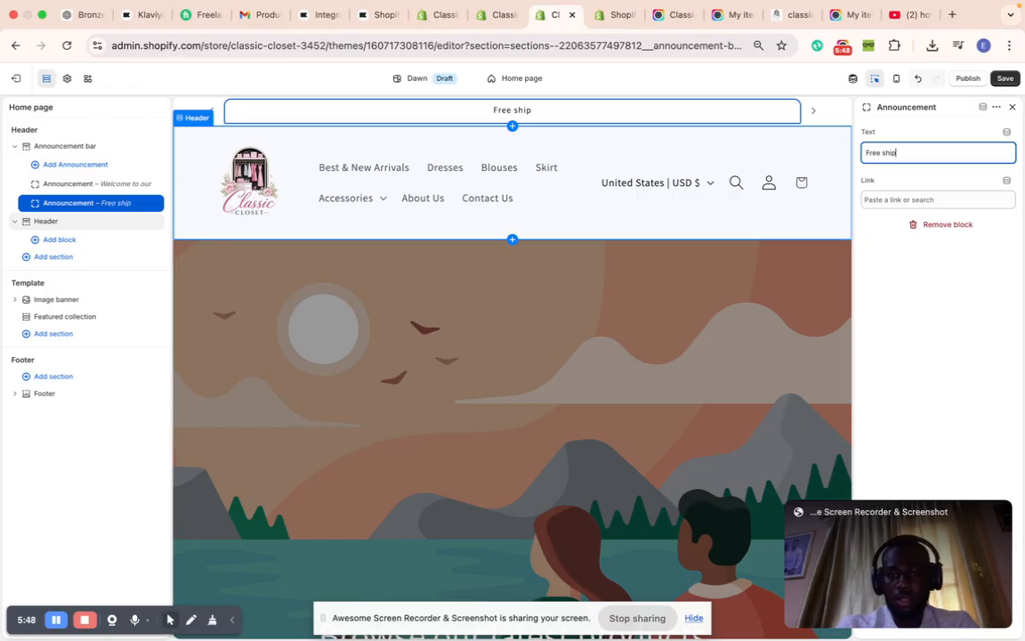
type("ing")
key("BackSpace")
key("BackSpace")
key("BackSpace")
type("ping")
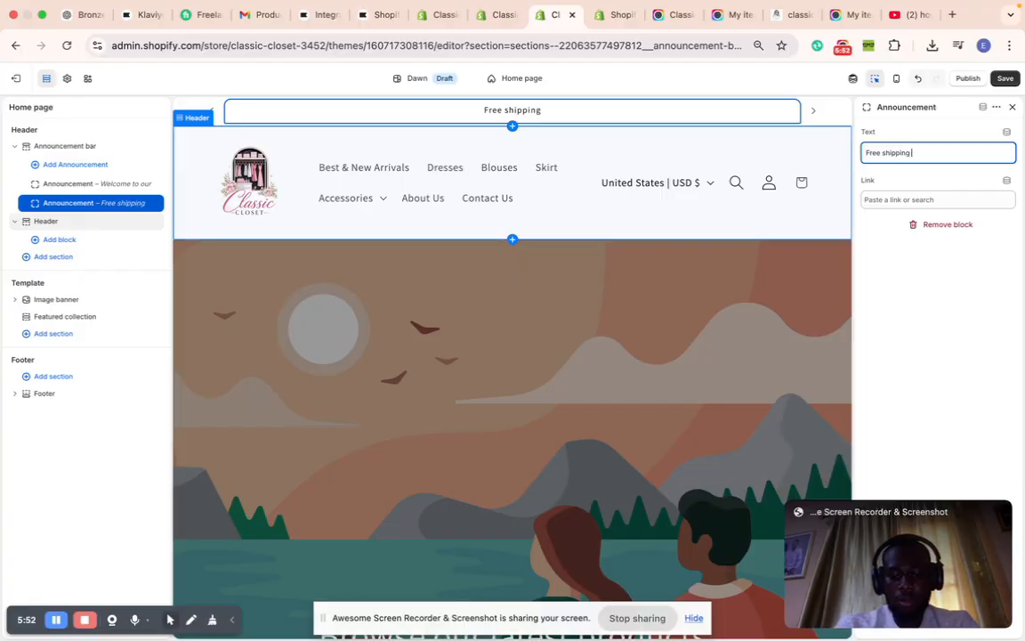
type(" on LL")
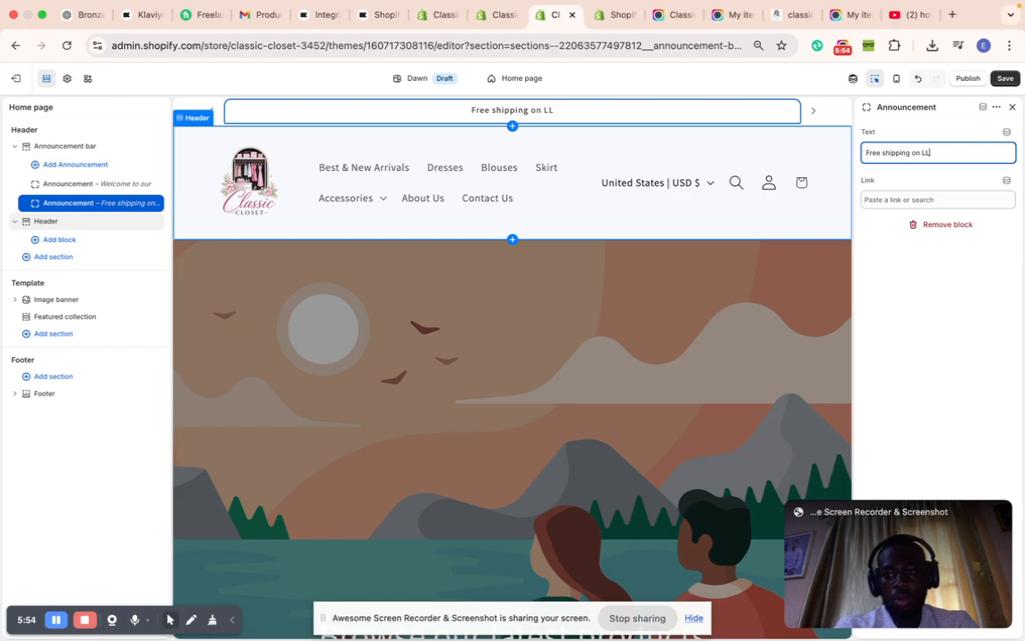
key("BackSpace")
key("BackSpace")
type("ALL")
key("BackSpace")
key("BackSpace")
key("BackSpace")
key("BackSpace")
type("all o")
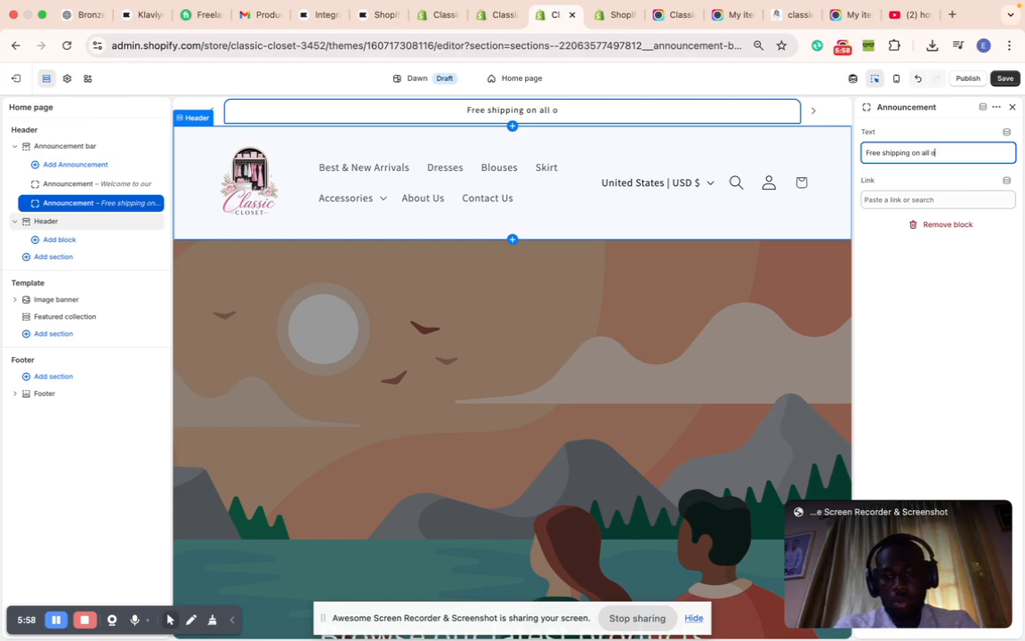
type("rde")
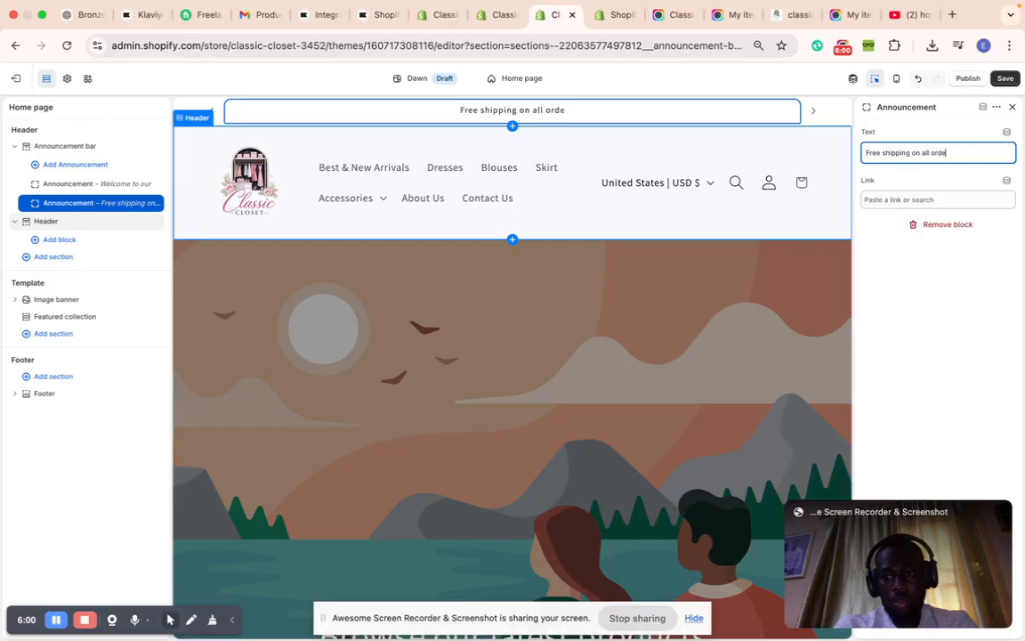
type("r ove")
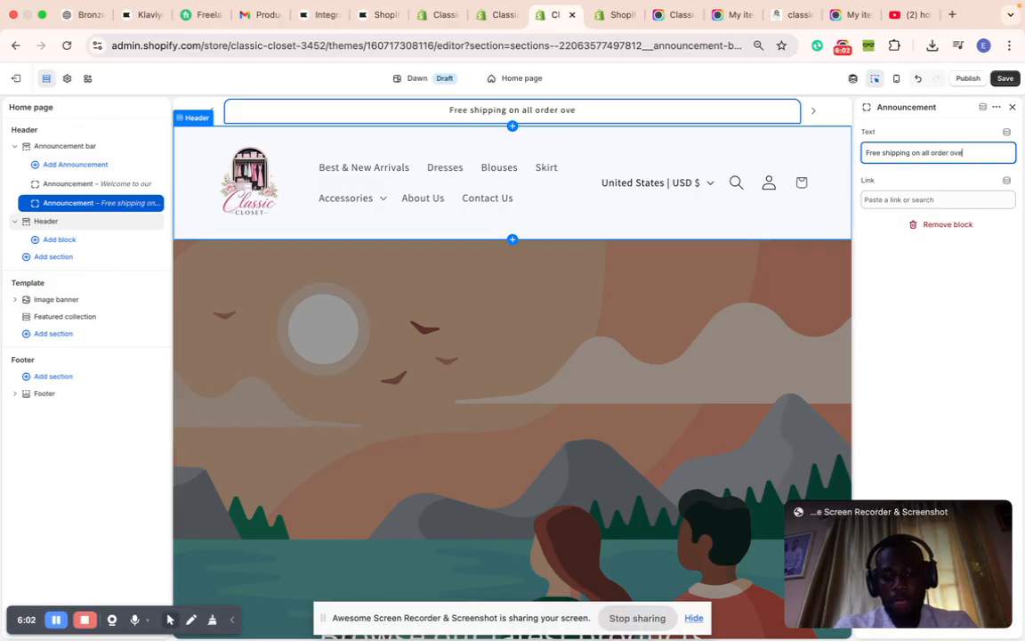
type("r $200")
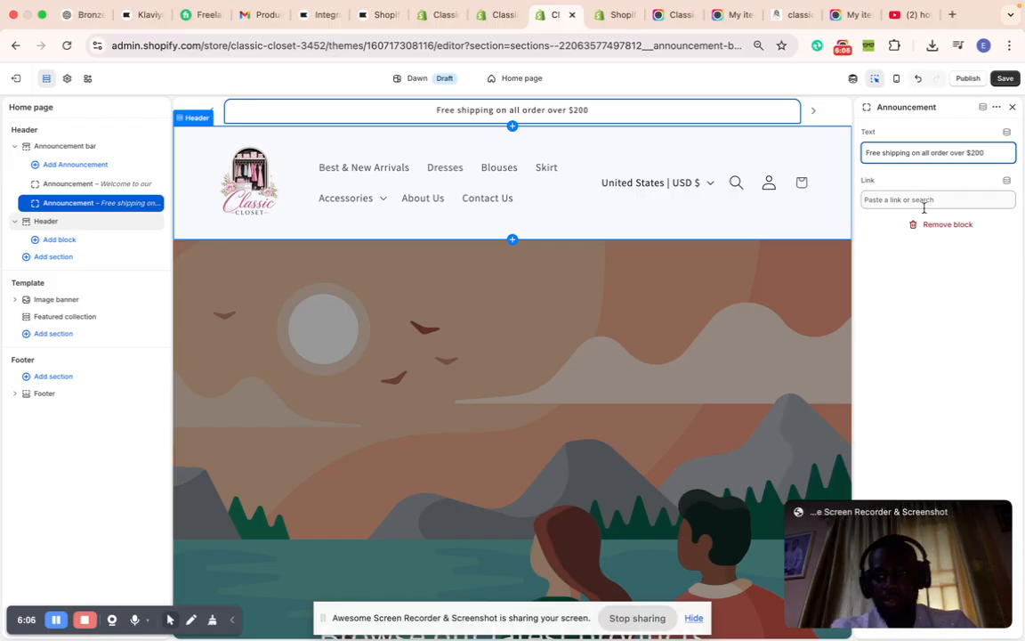
Step: Save the theme with the announcement bar edits
left_click(933, 308)
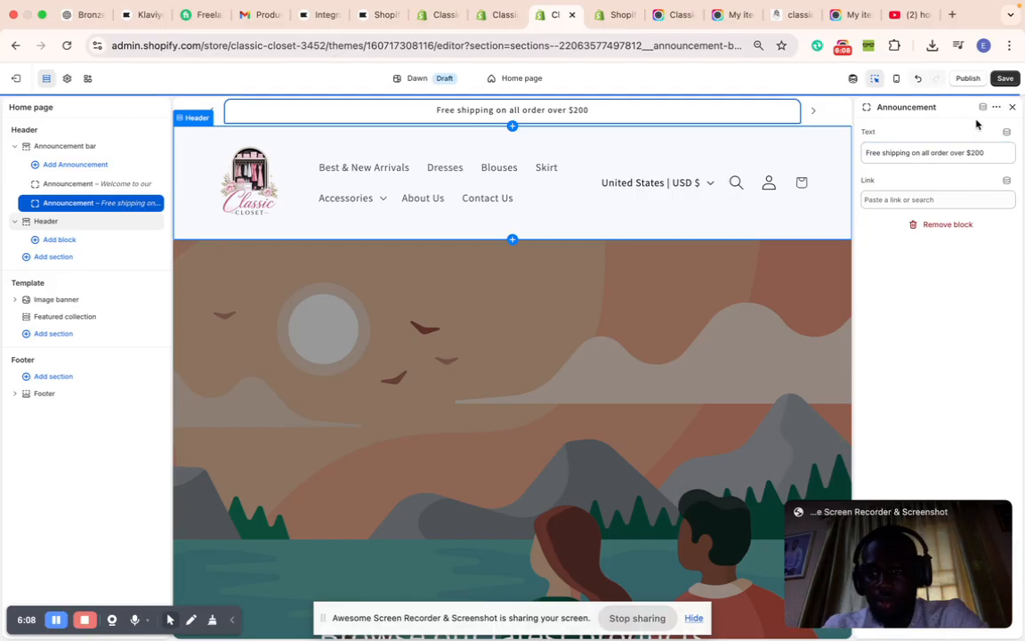
left_click(1007, 81)
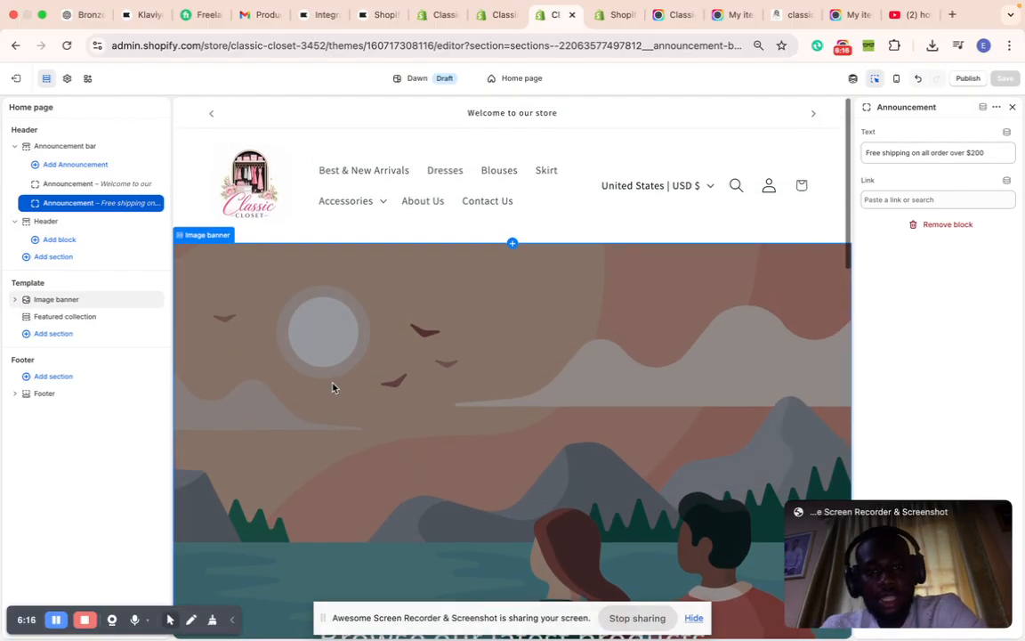
Step: Open the footer section's settings and turn off the email signup
scroll(508, 345, "down", 5)
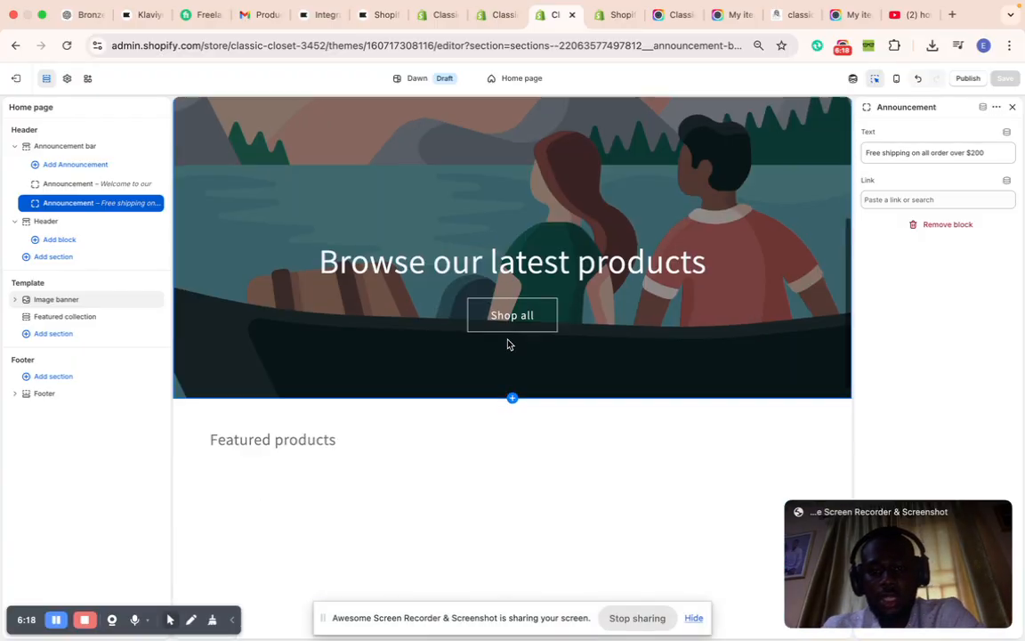
scroll(509, 344, "down", 10)
left_click(517, 452)
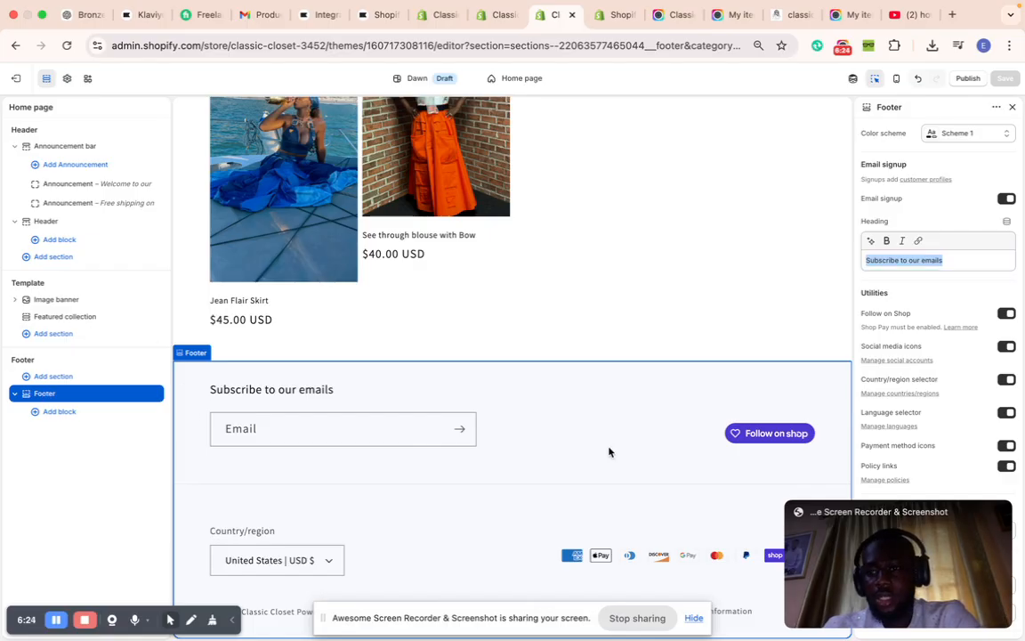
left_click(1007, 198)
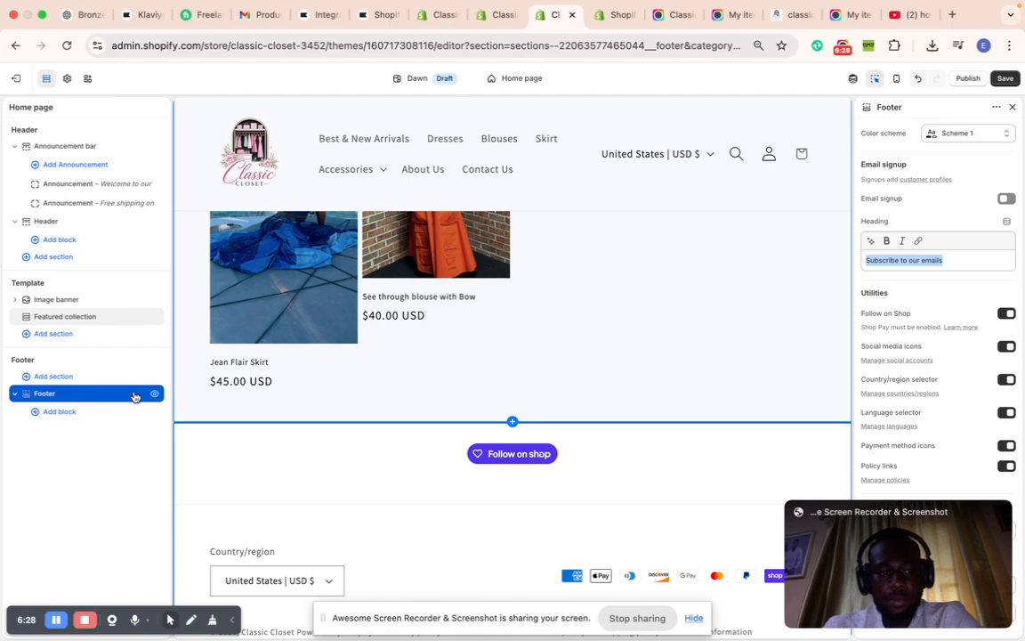
Step: Add two Menu blocks to the footer section
left_click(71, 412)
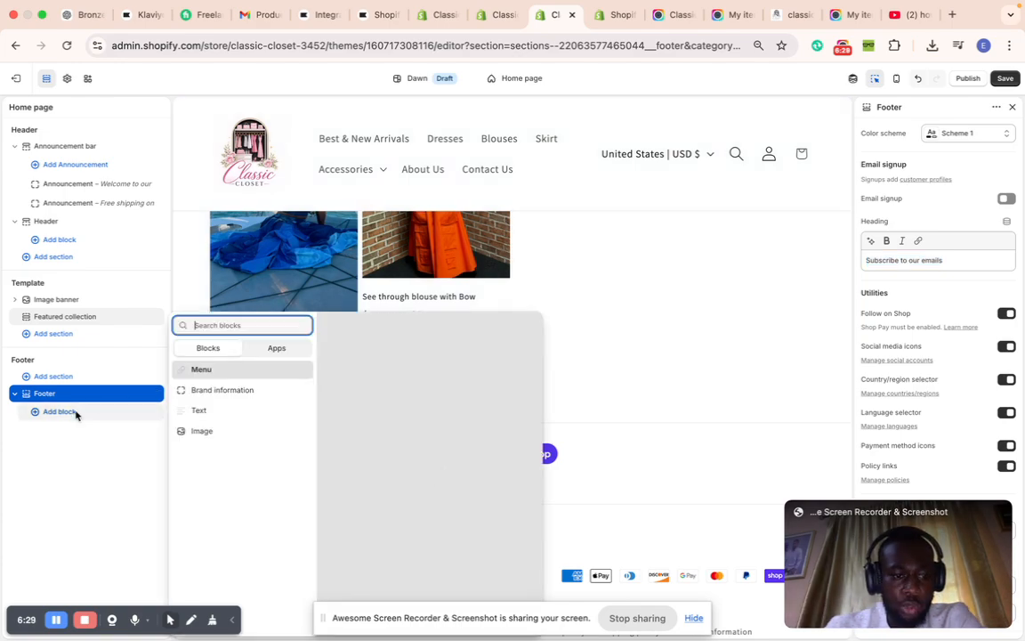
left_click(201, 370)
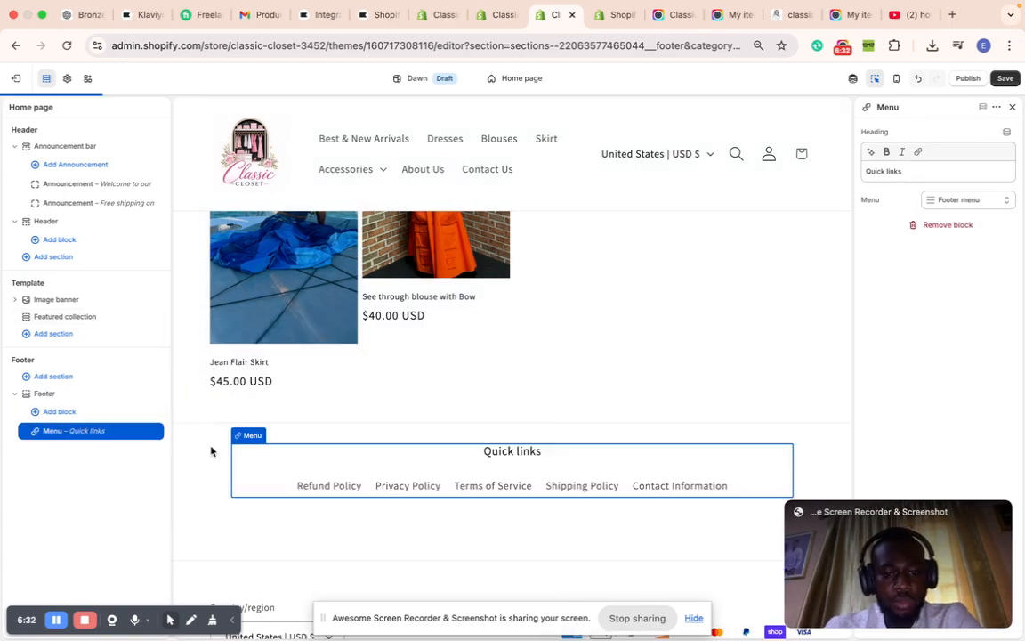
left_click(80, 413)
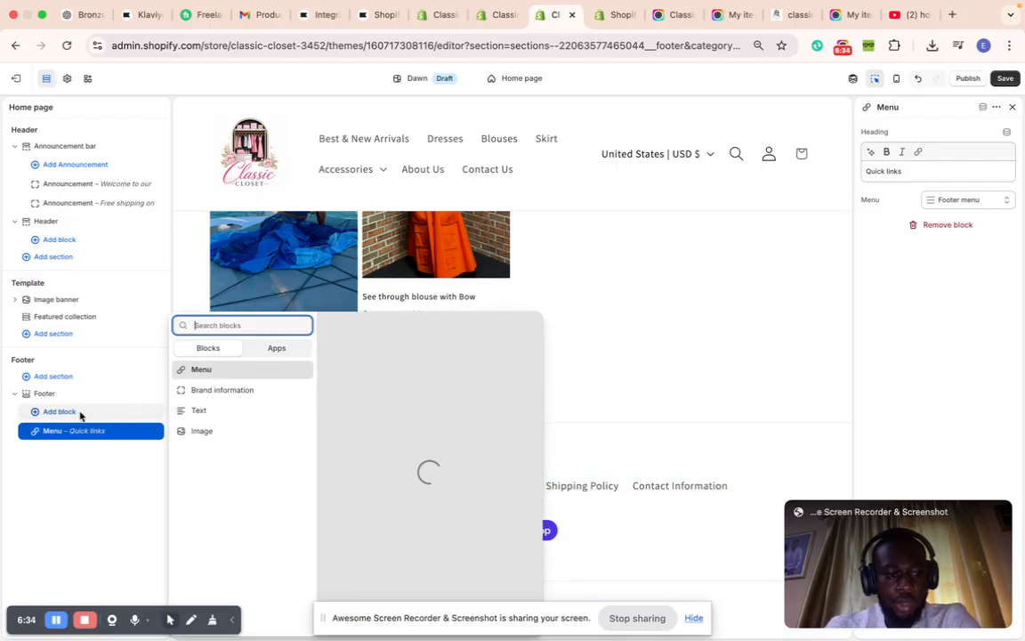
left_click(203, 369)
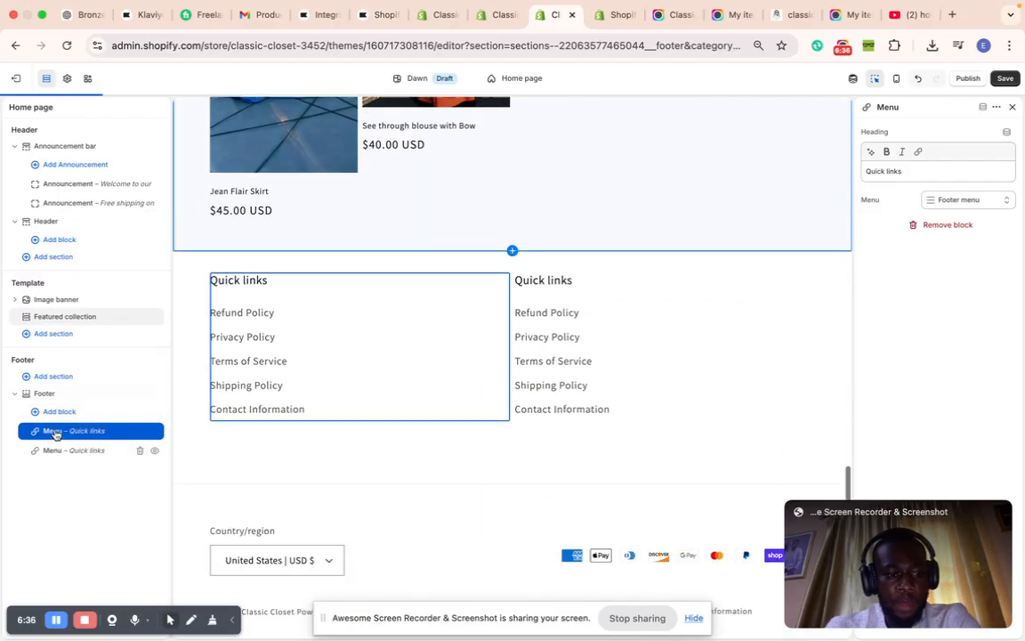
Step: Add a Text block and an Image block to the footer and order the blocks as both menus, text, image
left_click(60, 411)
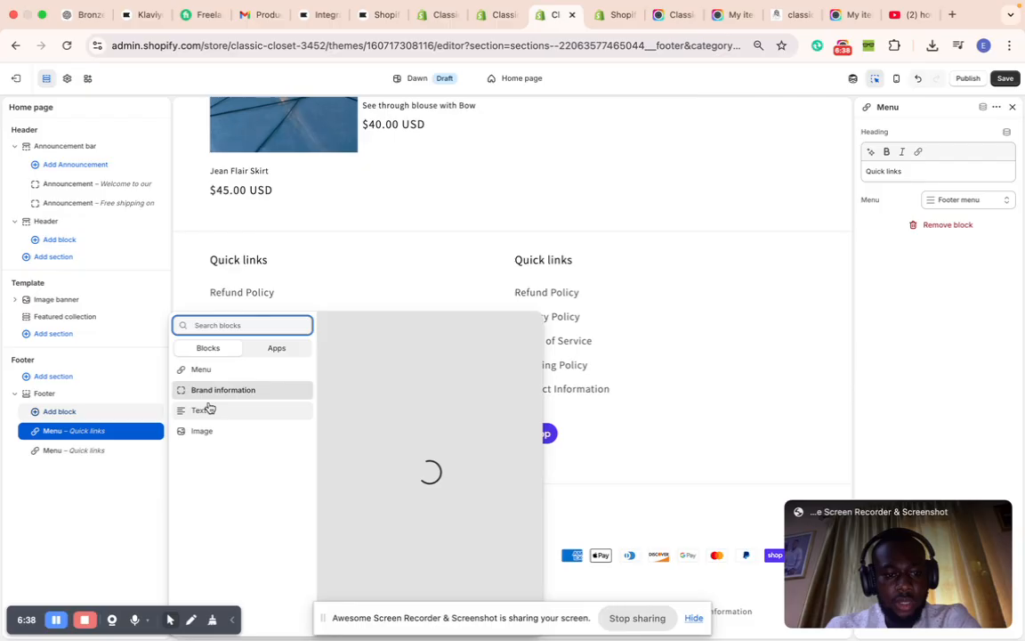
left_click(204, 409)
left_click(54, 412)
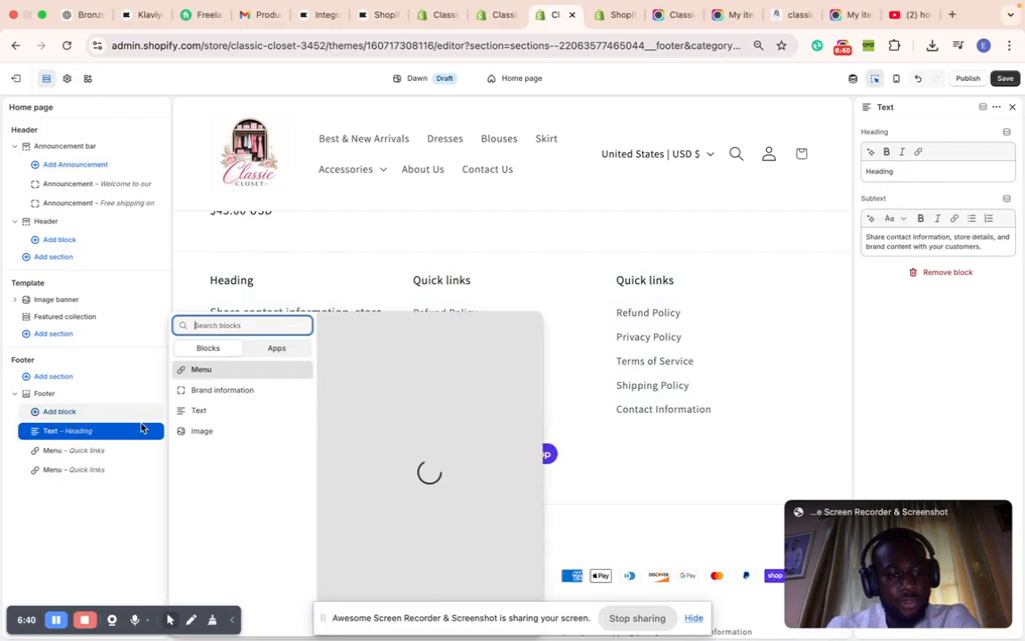
left_click(201, 431)
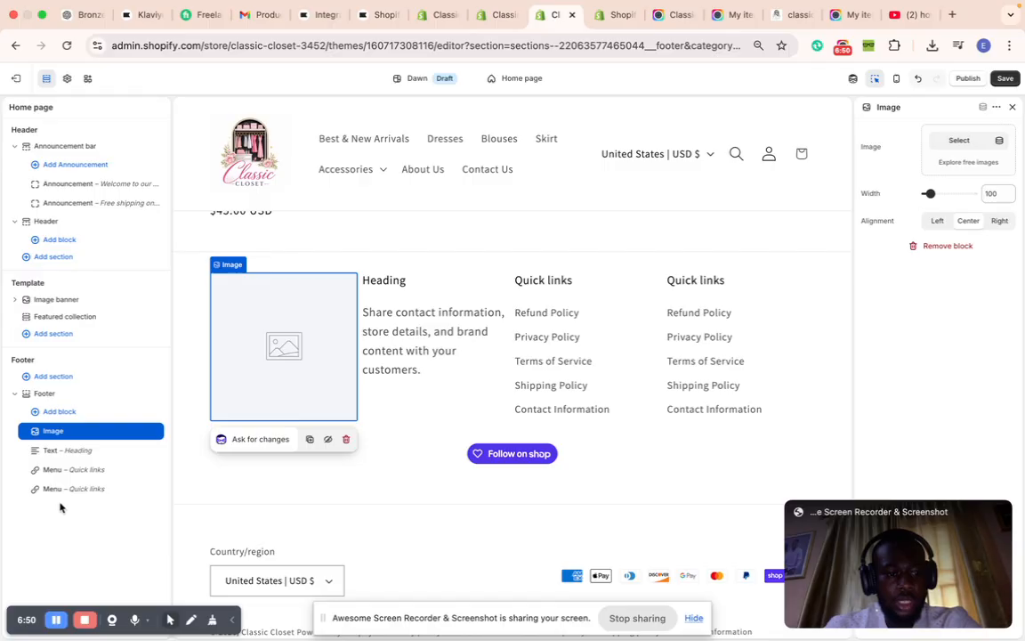
left_click_drag(73, 433, 69, 414)
mouse_move(71, 459)
left_mouse_down()
mouse_move(70, 472)
mouse_move(73, 428)
mouse_move(80, 443)
left_mouse_up()
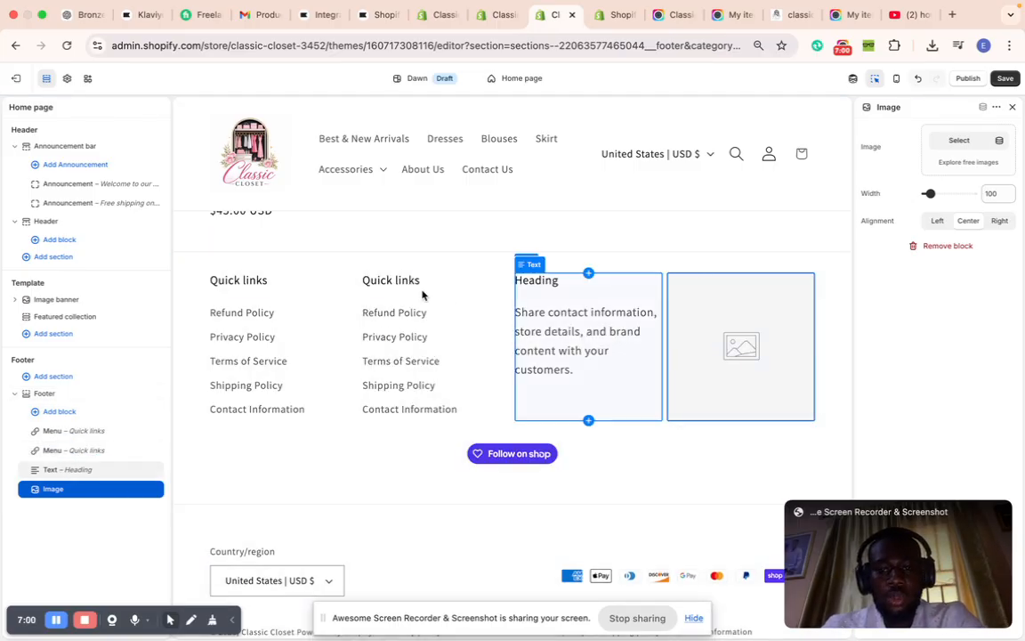
Step: Search the store's image files for "logo" for the footer image block, and clear the search
left_click(961, 141)
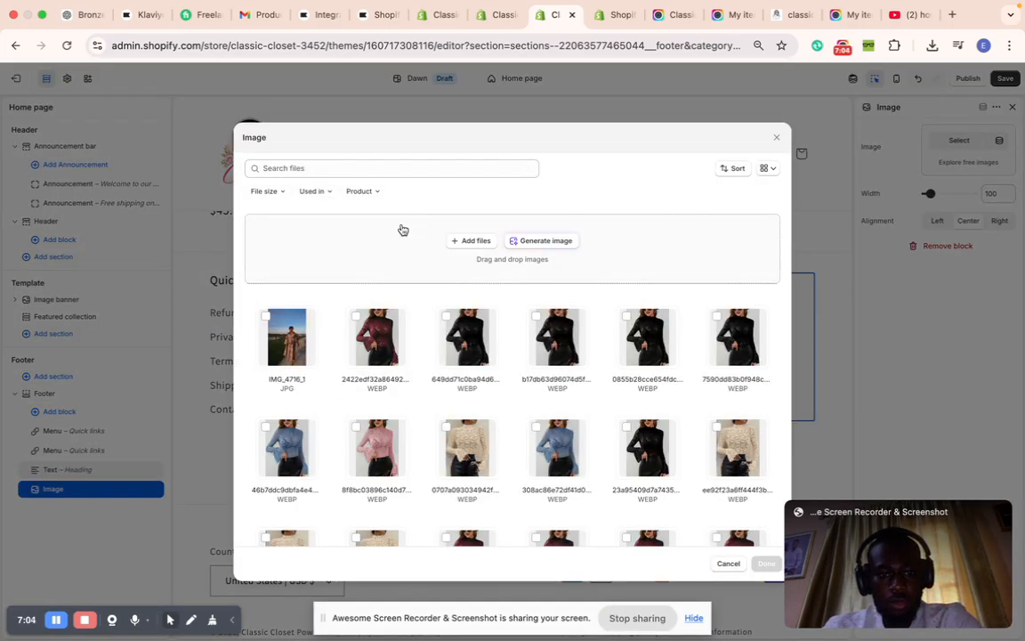
left_click(401, 169)
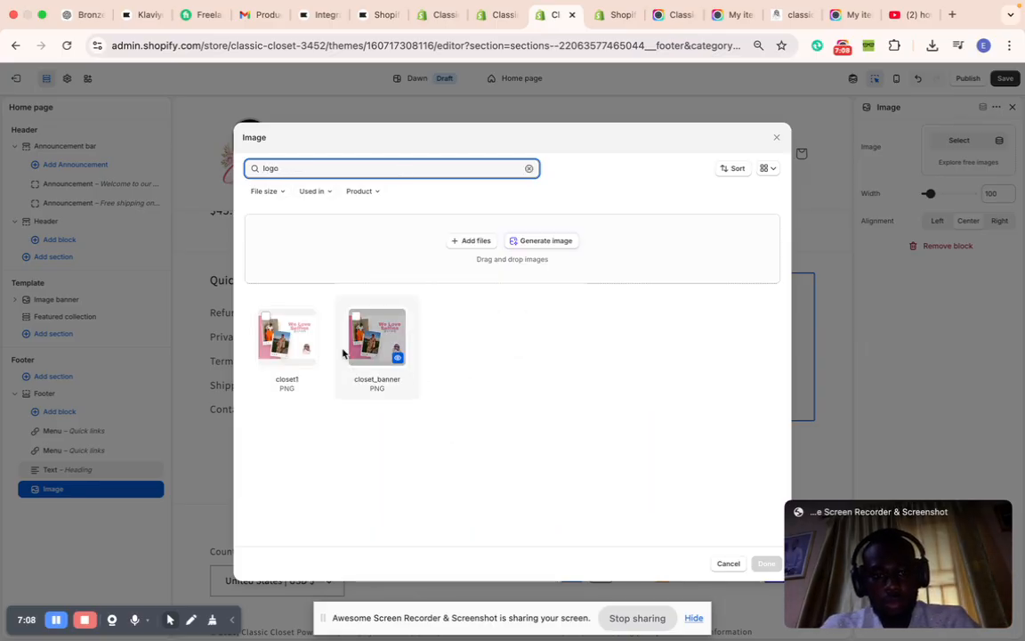
key("BackSpace")
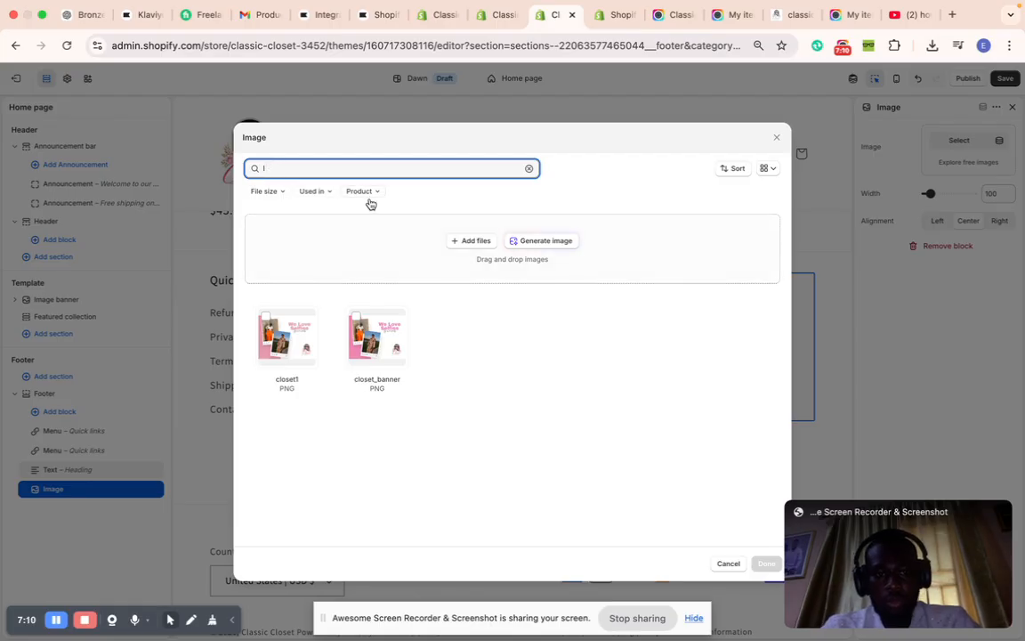
key("BackSpace")
Step: Use the Classic_Closet PNG logo as the footer block's image and set its width to 290
scroll(457, 429, "down", 5)
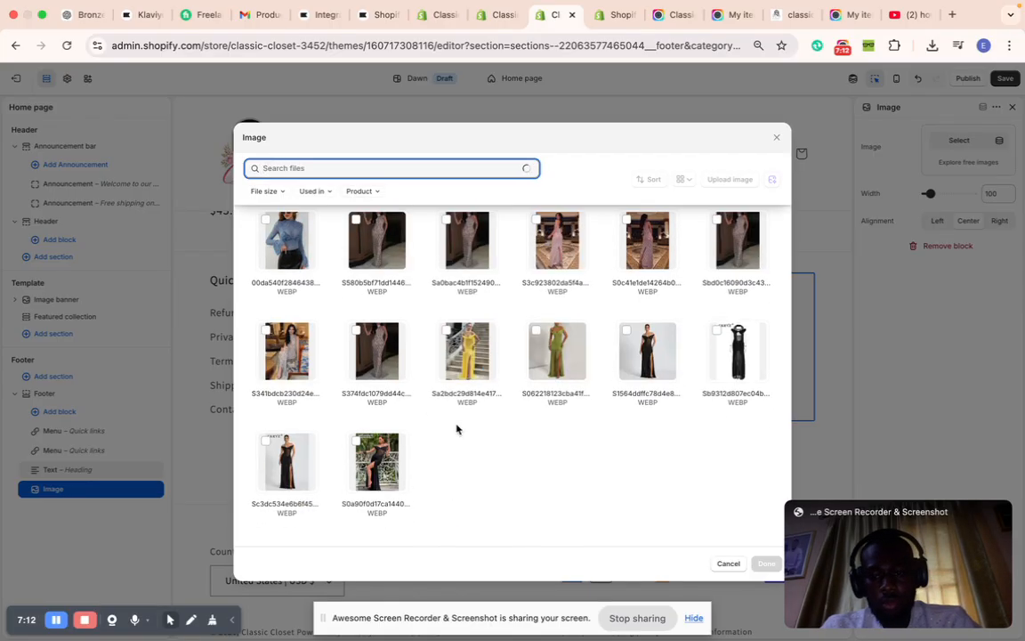
scroll(457, 430, "down", 10)
scroll(456, 430, "down", 10)
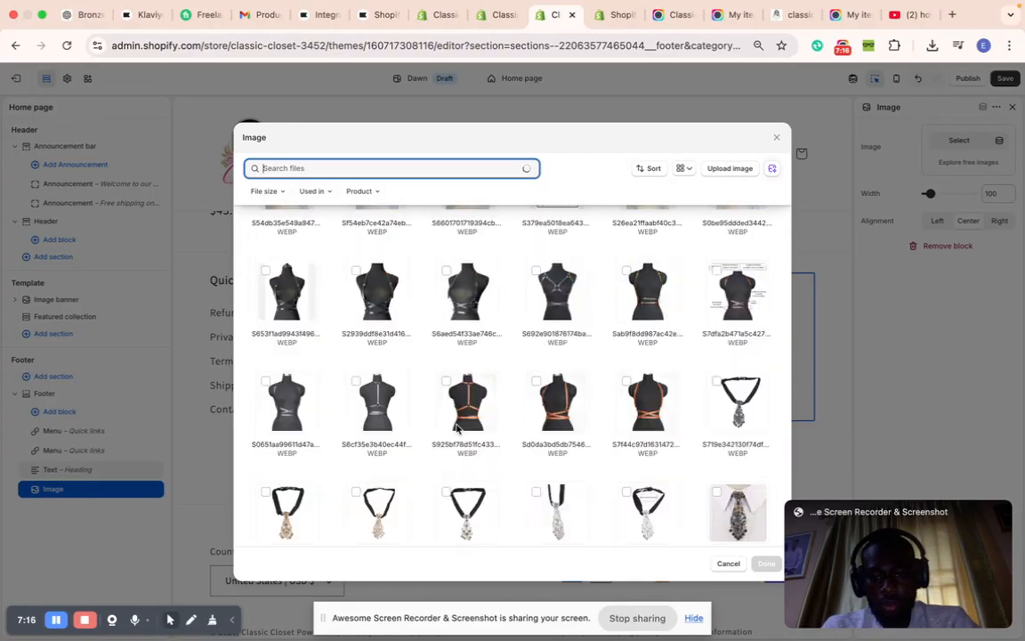
scroll(457, 430, "down", 10)
scroll(470, 523, "up", 10)
scroll(470, 523, "up", 15)
scroll(623, 321, "up", 3)
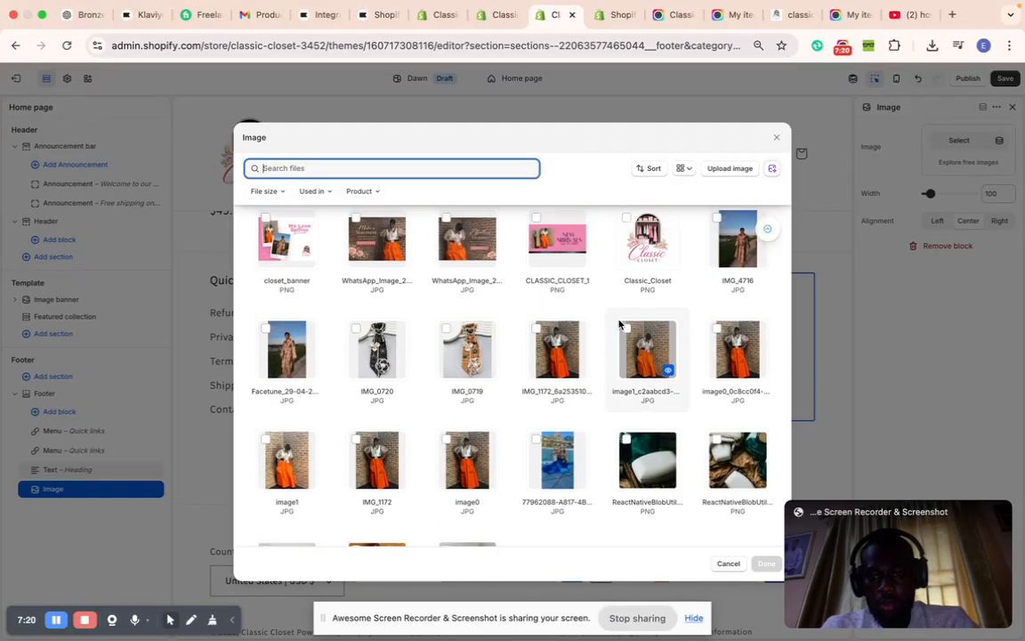
left_click(647, 271)
left_click(766, 563)
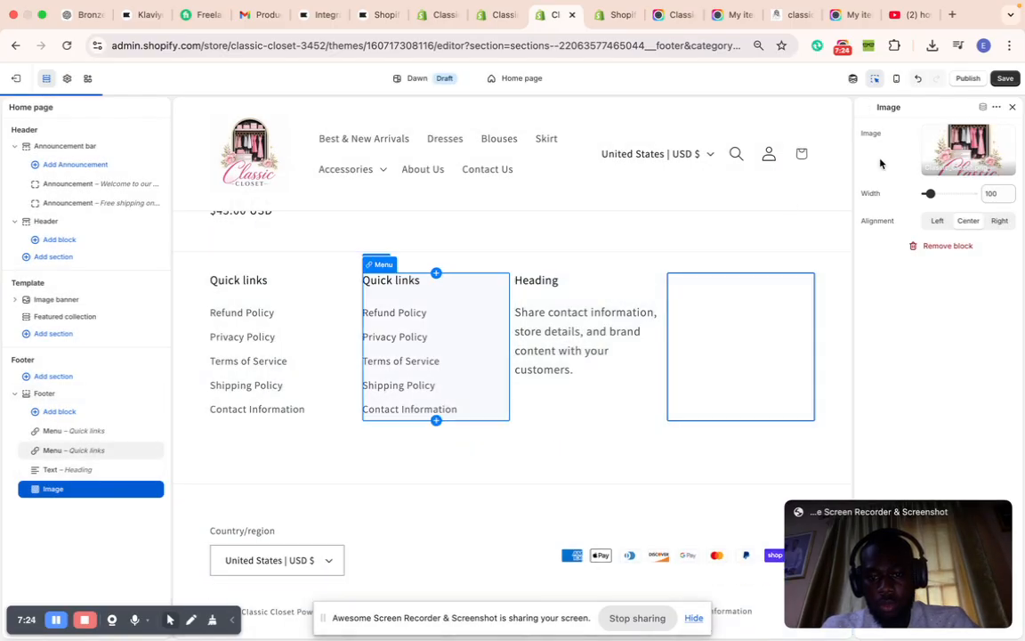
left_click_drag(937, 192, 949, 193)
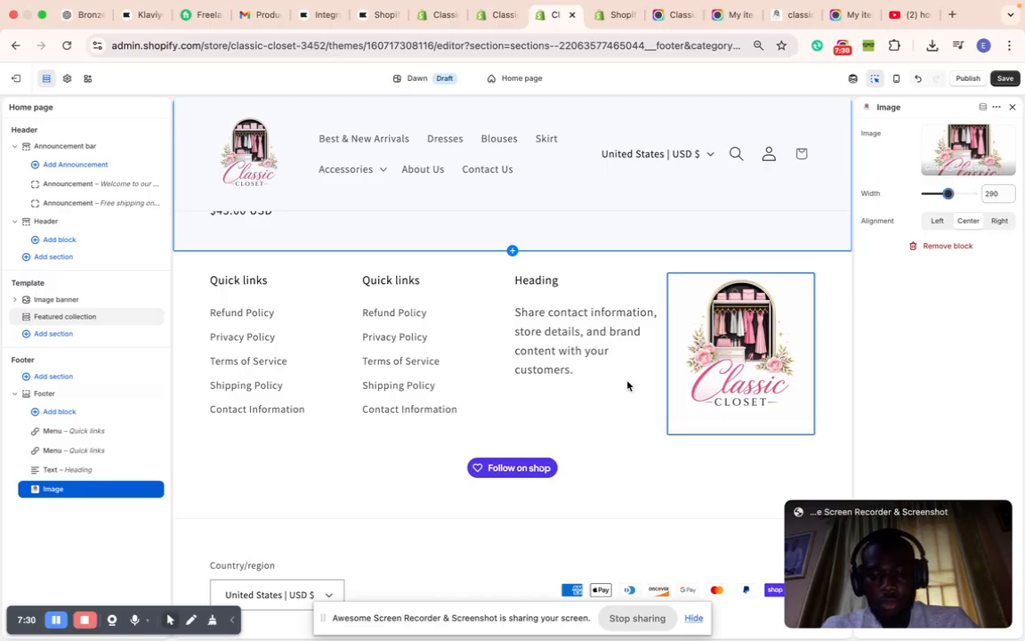
Step: Replace the first footer menu's heading with "OUR POLICIES" and make it bold
left_click(255, 381)
triple_click(896, 171)
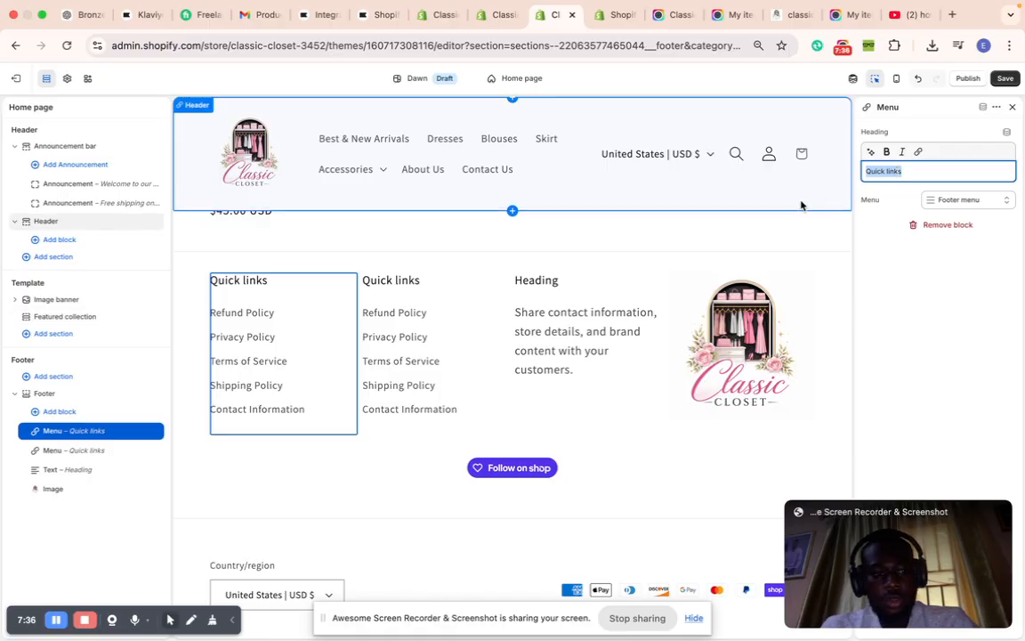
left_click(948, 204)
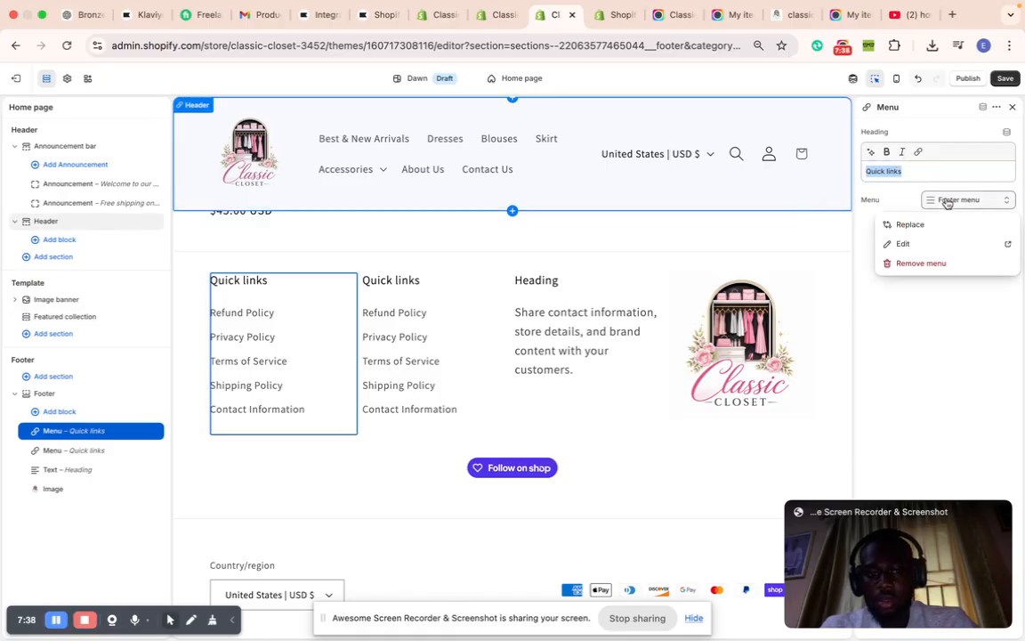
left_click(906, 172)
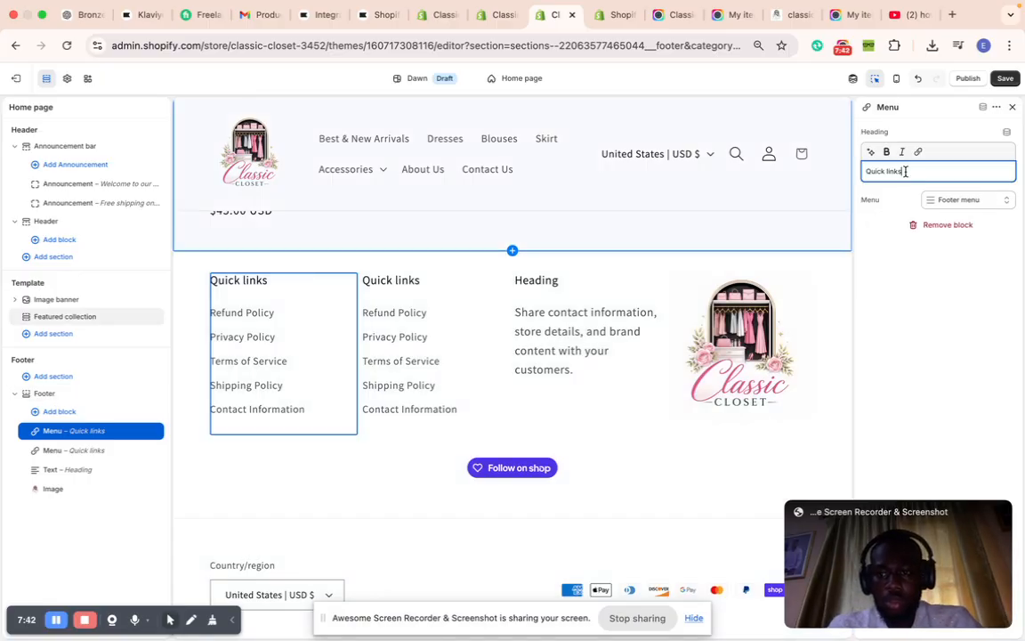
triple_click(906, 171)
type("Ou")
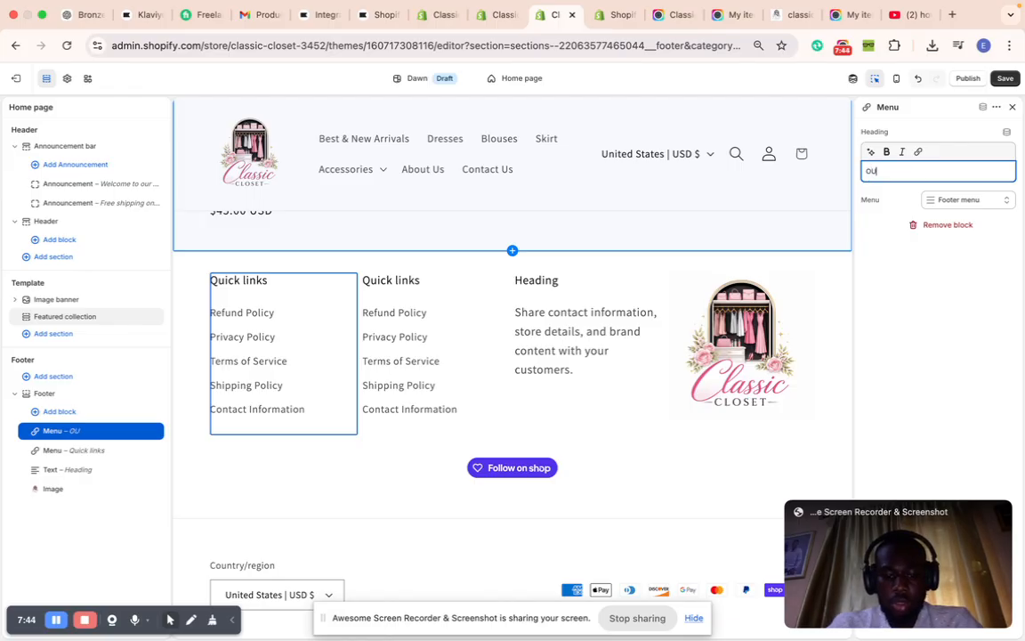
type("R P")
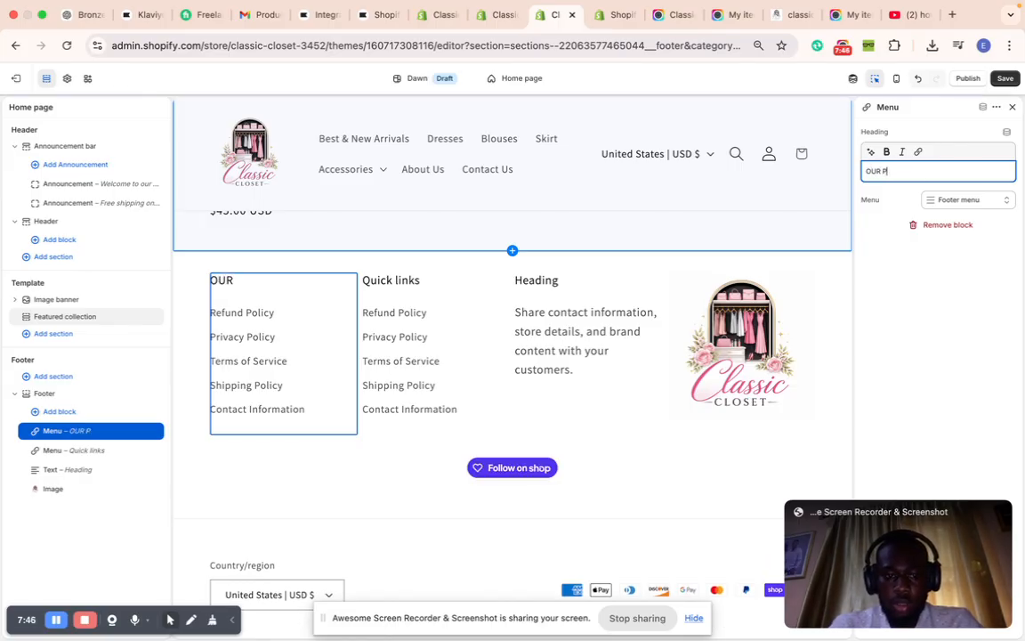
type("OLIF")
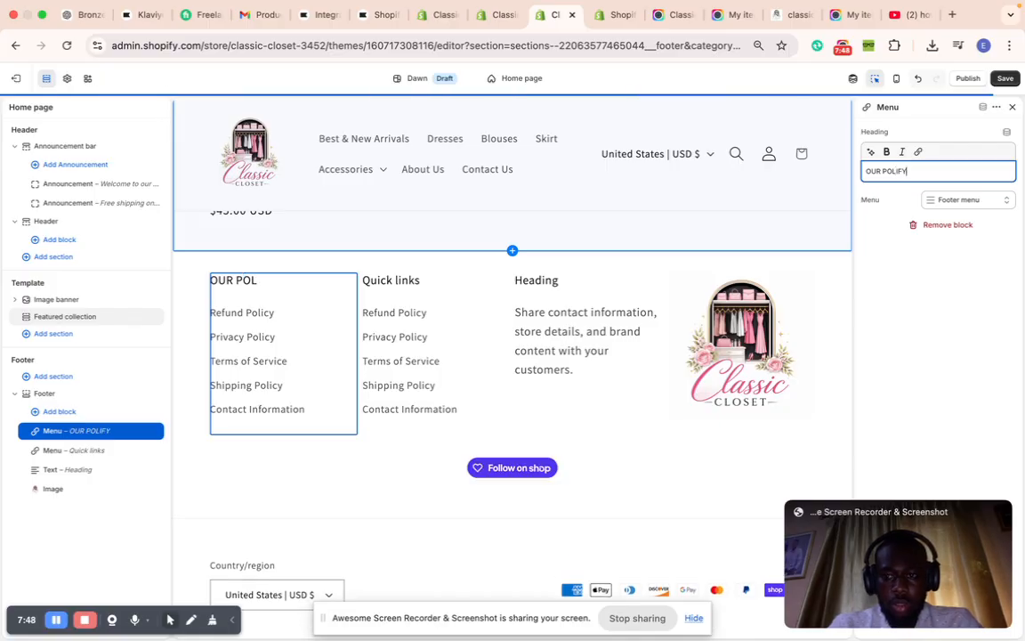
type("Y")
key("BackSpace")
type("IES")
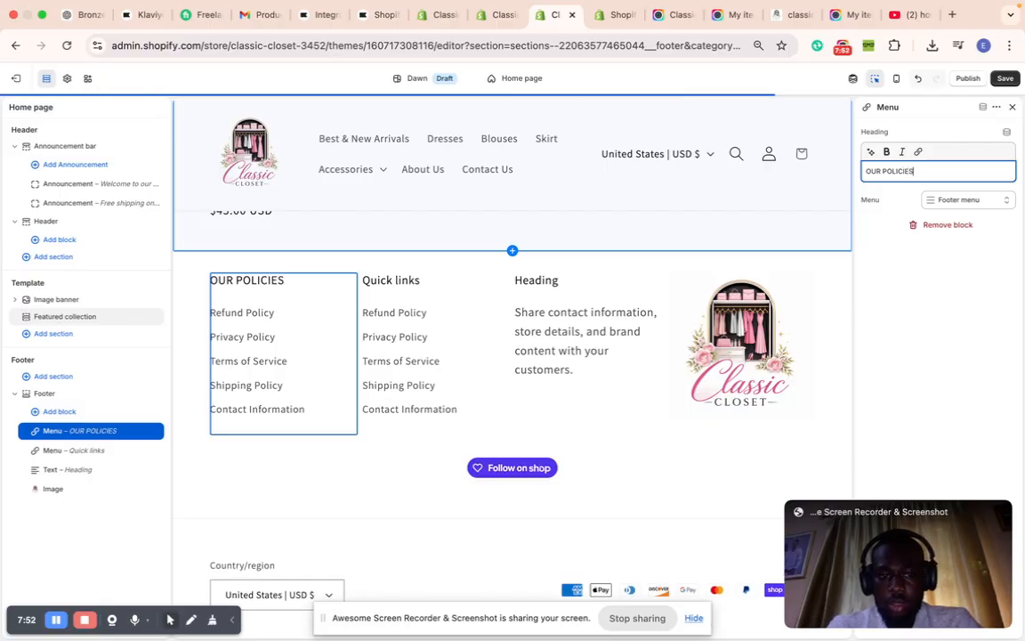
triple_click(895, 176)
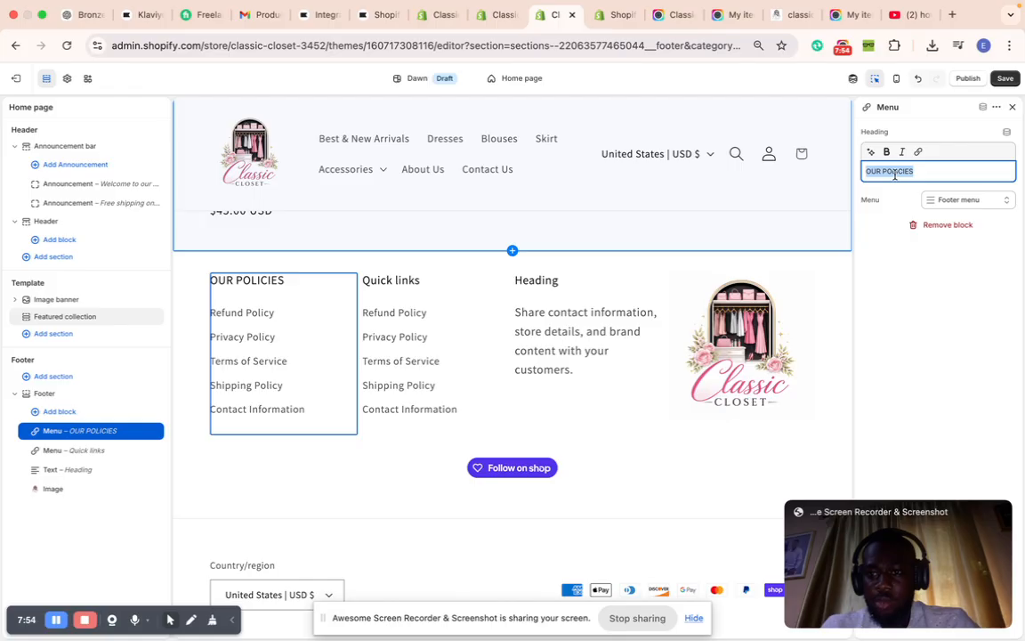
left_click(888, 154)
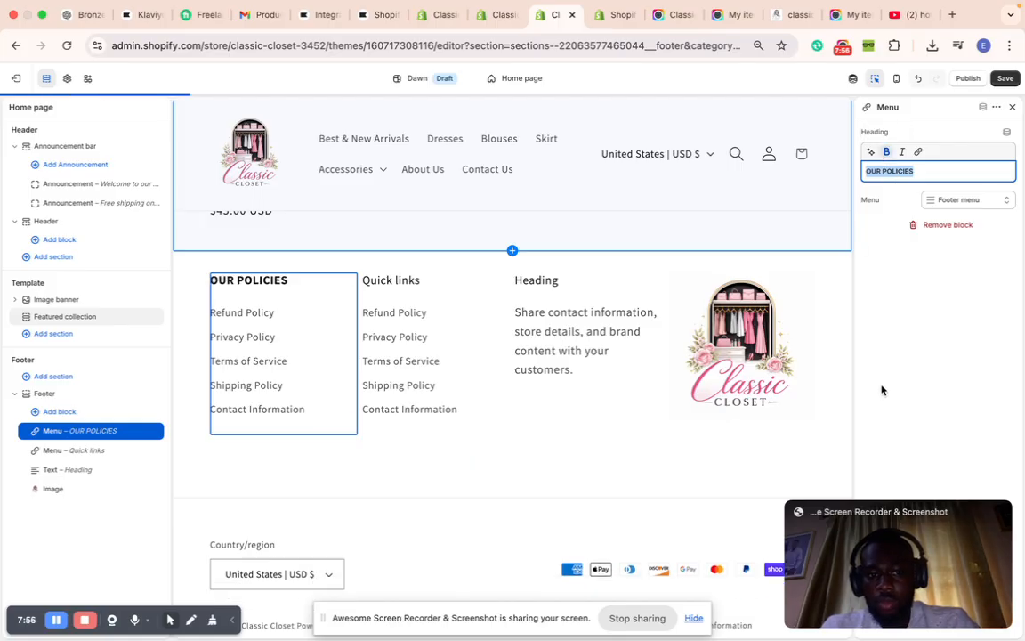
Step: Replace the second footer menu block's menu with "Main Menu (footer)"
left_click(441, 350)
left_click(945, 202)
left_click(924, 224)
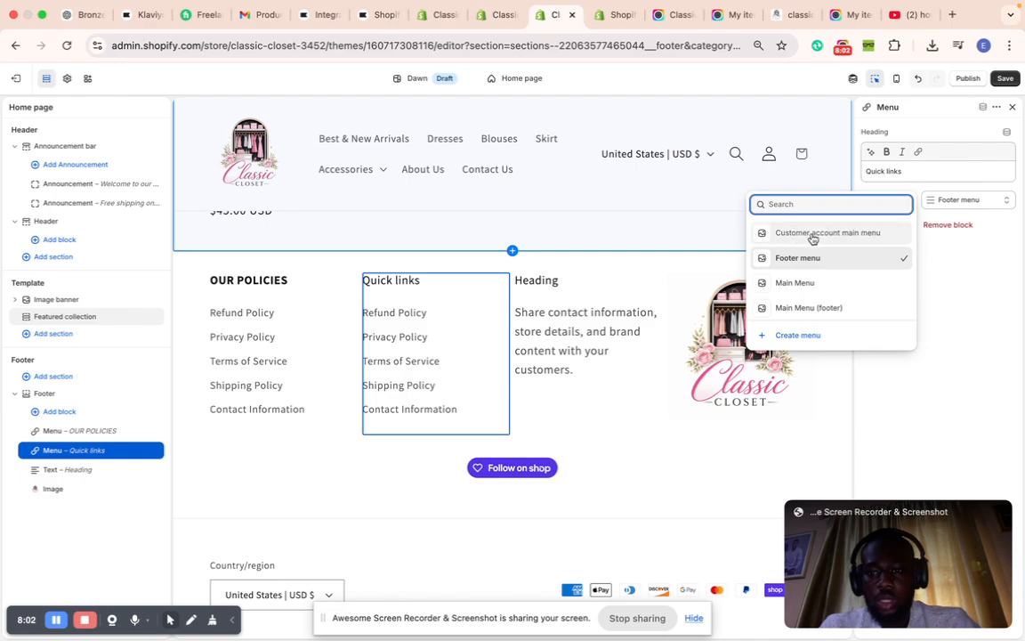
left_click(796, 307)
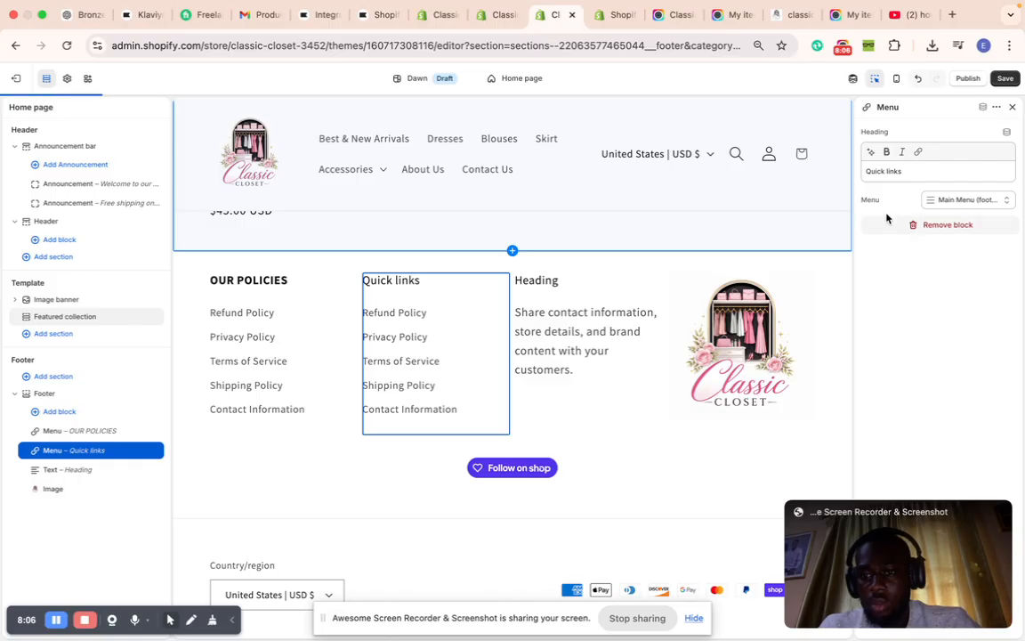
Step: Replace the second footer menu's heading with "OUR PRODUCTS"
left_click(901, 168)
key("super+a")
type("OUR S")
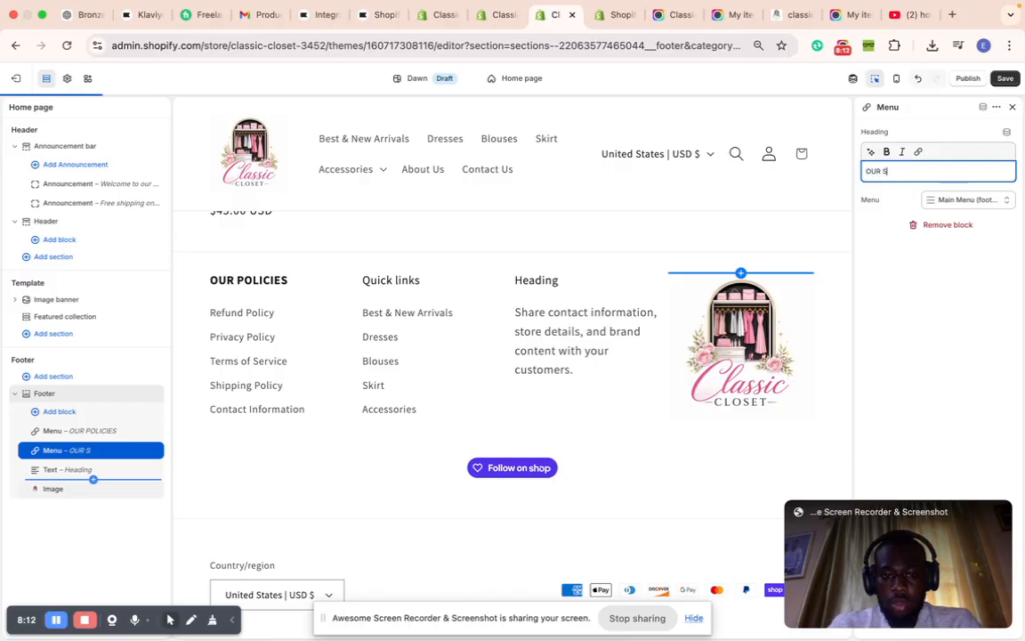
key("BackSpace")
key("BackSpace")
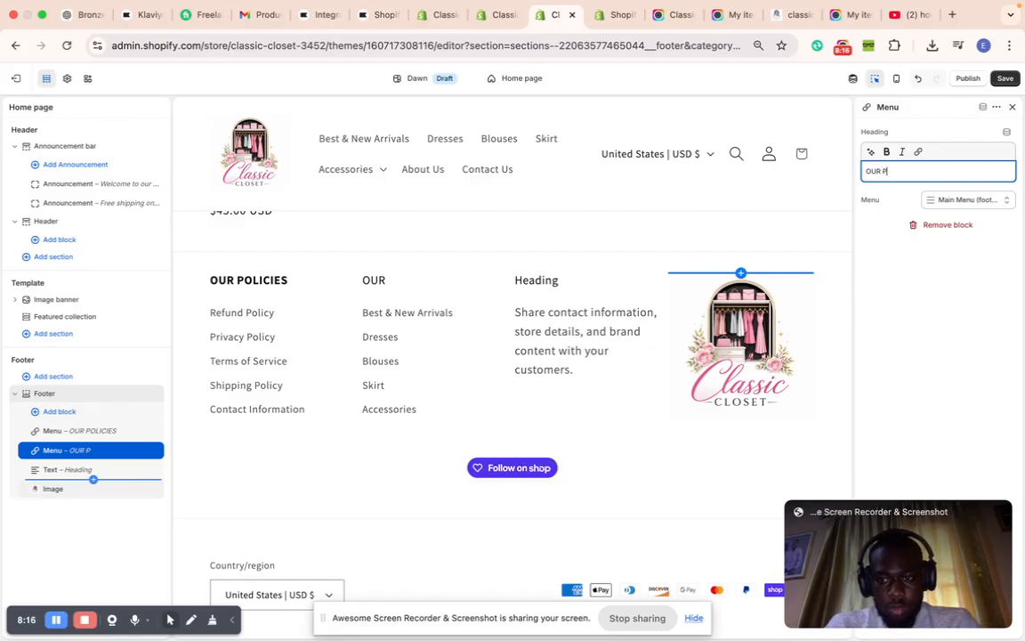
type("PRODUT")
key("BackSpace")
type("CTS")
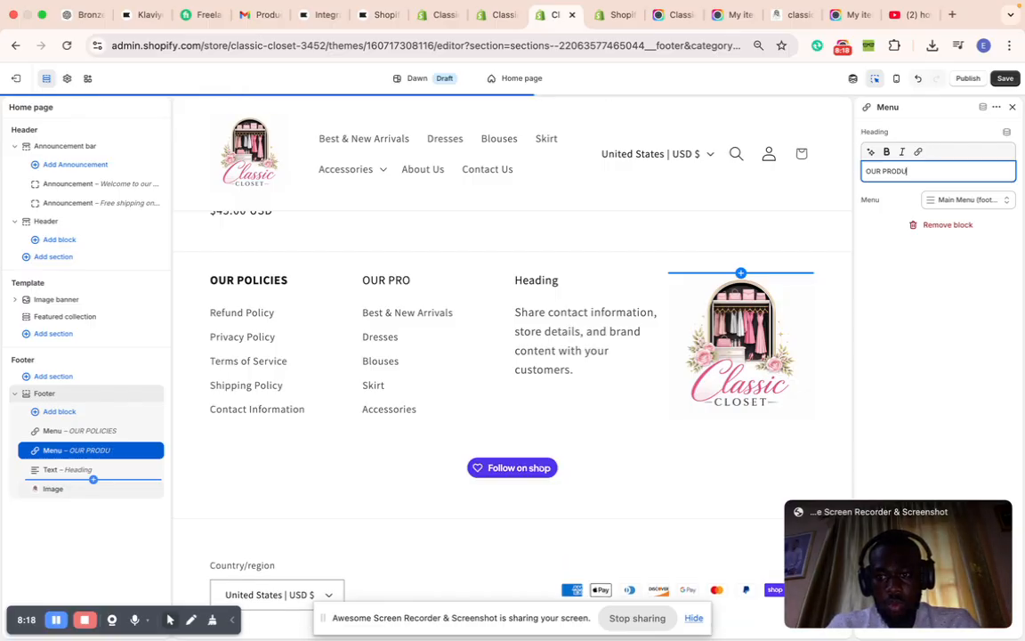
Step: Change the second footer menu's heading to "OUR MENU"
key("BackSpace")
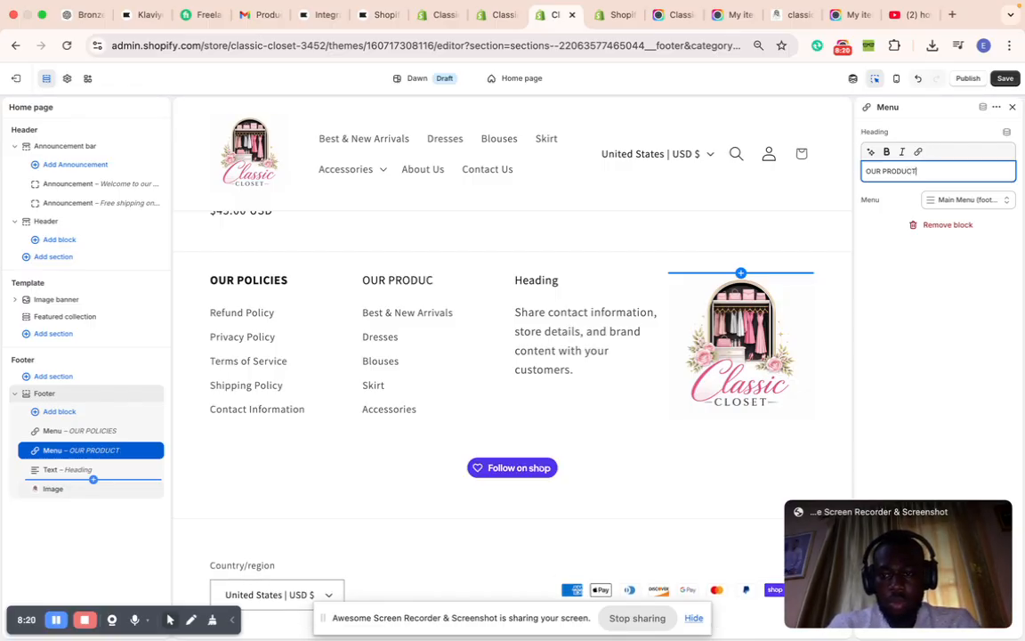
type("ME")
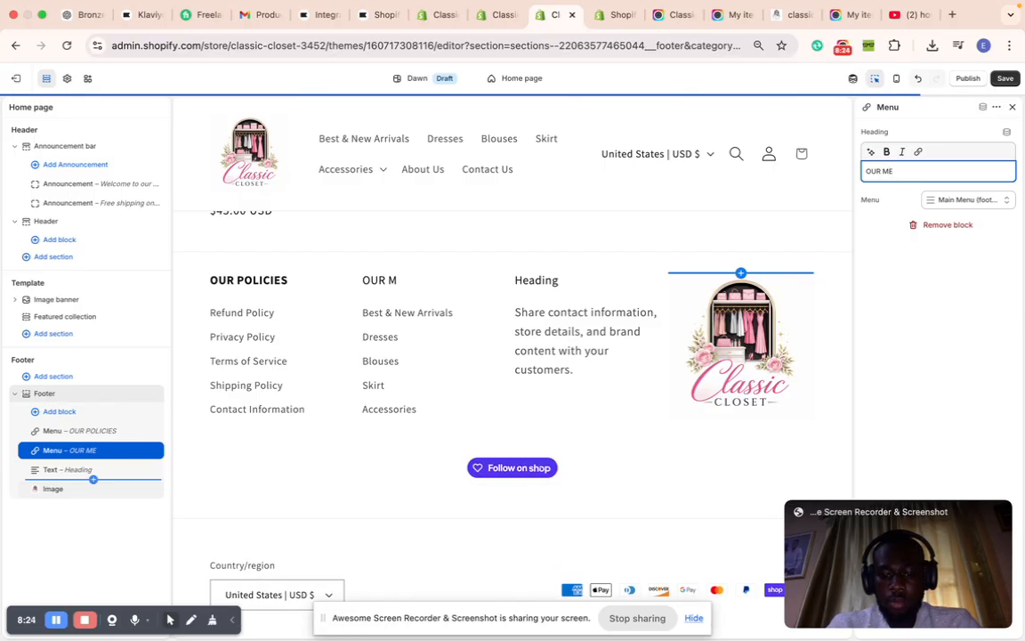
type("NU")
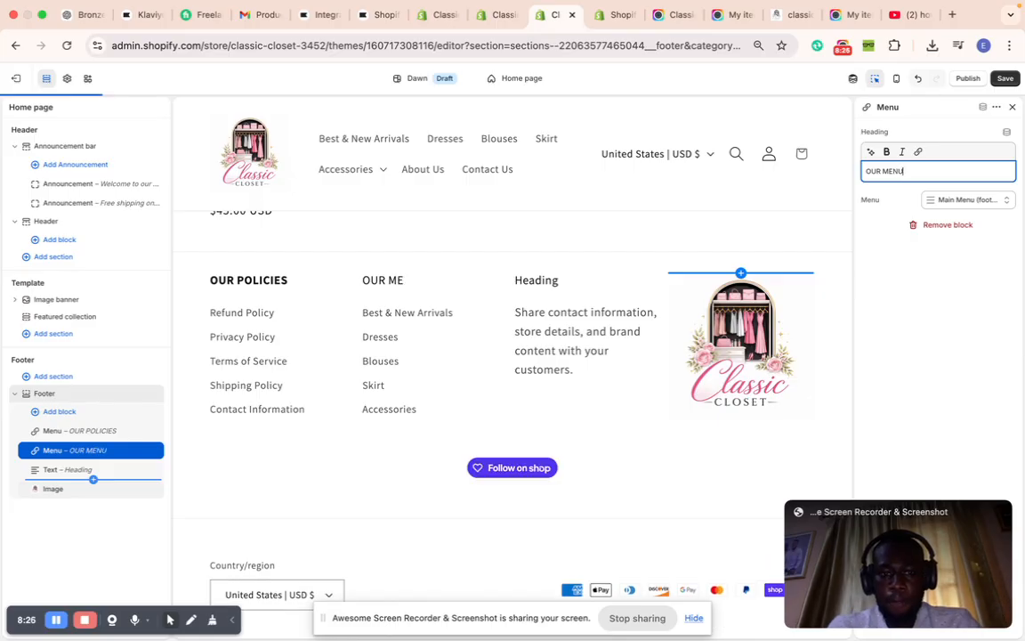
left_click(936, 270)
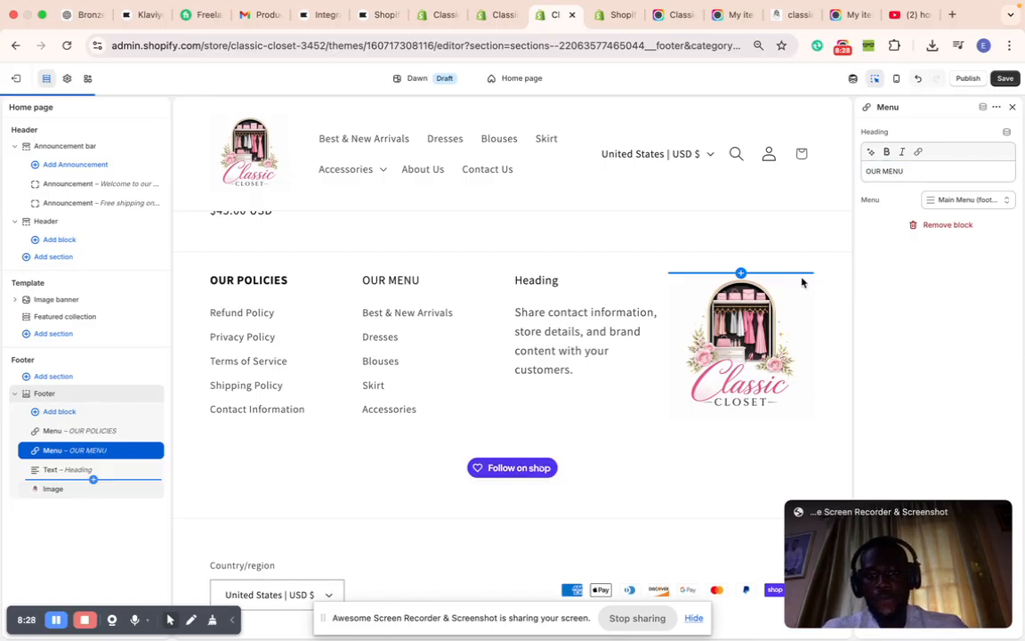
Step: Replace the heading of the footer's text block with "VISIONS"
left_click(584, 307)
double_click(902, 175)
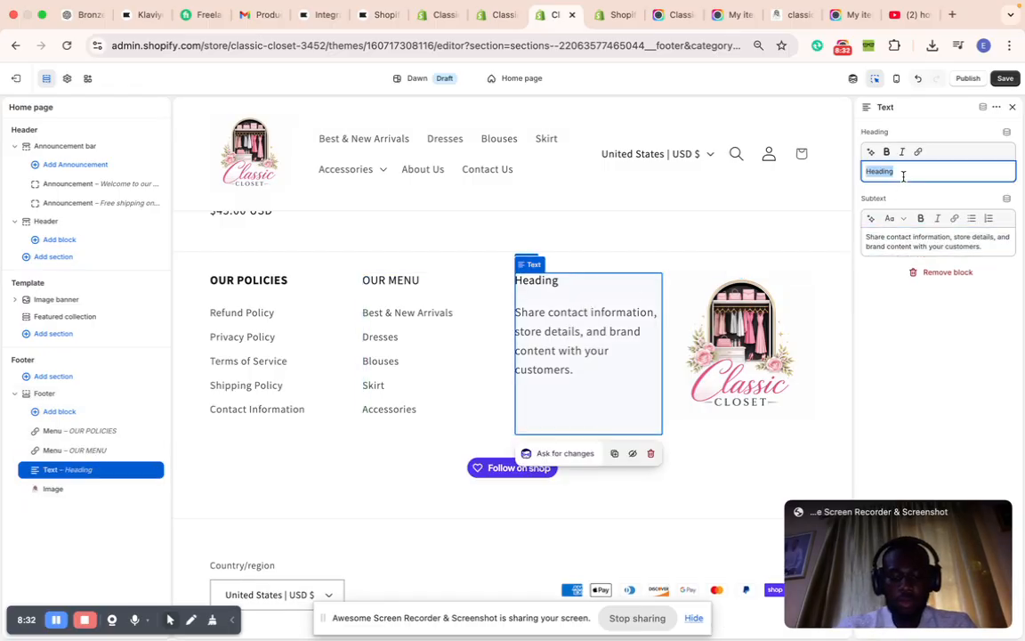
type("VISIONS")
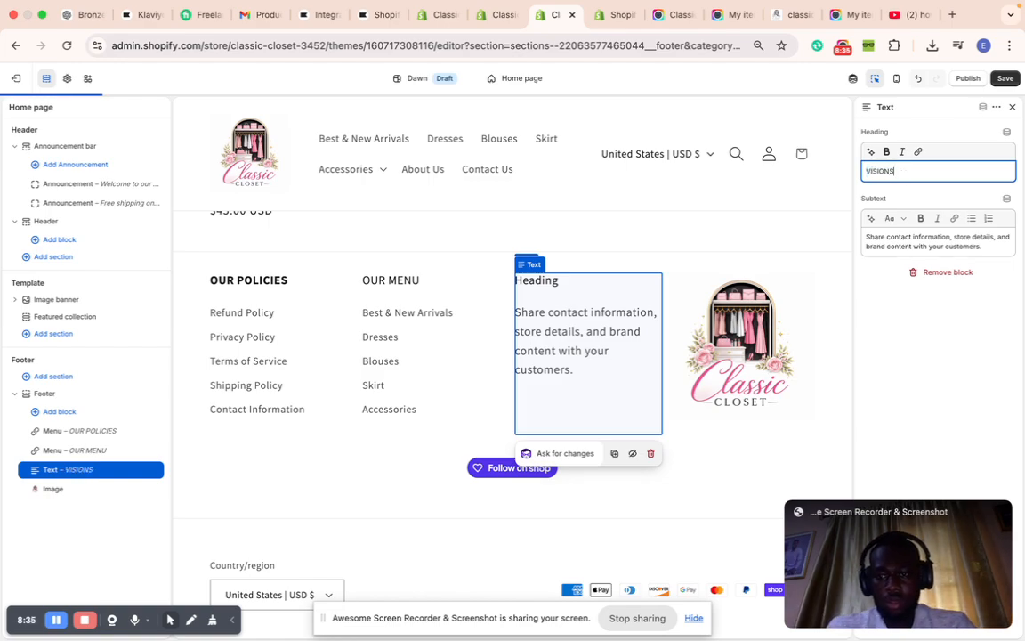
left_click(952, 332)
Step: Try removing the "VISIONS" text block from the footer and undo the removal
triple_click(867, 245)
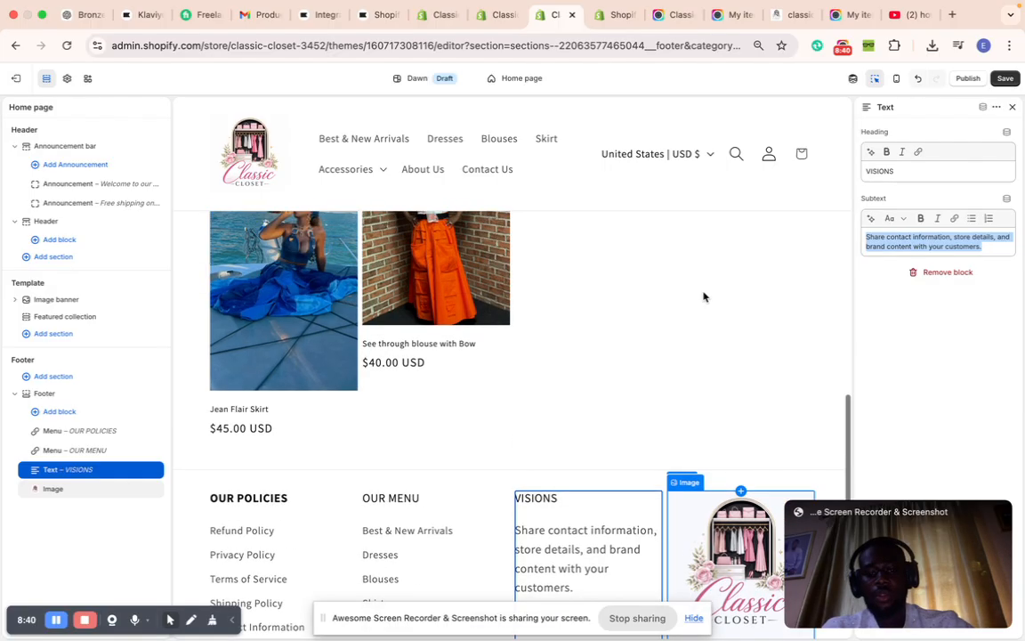
left_click(912, 274)
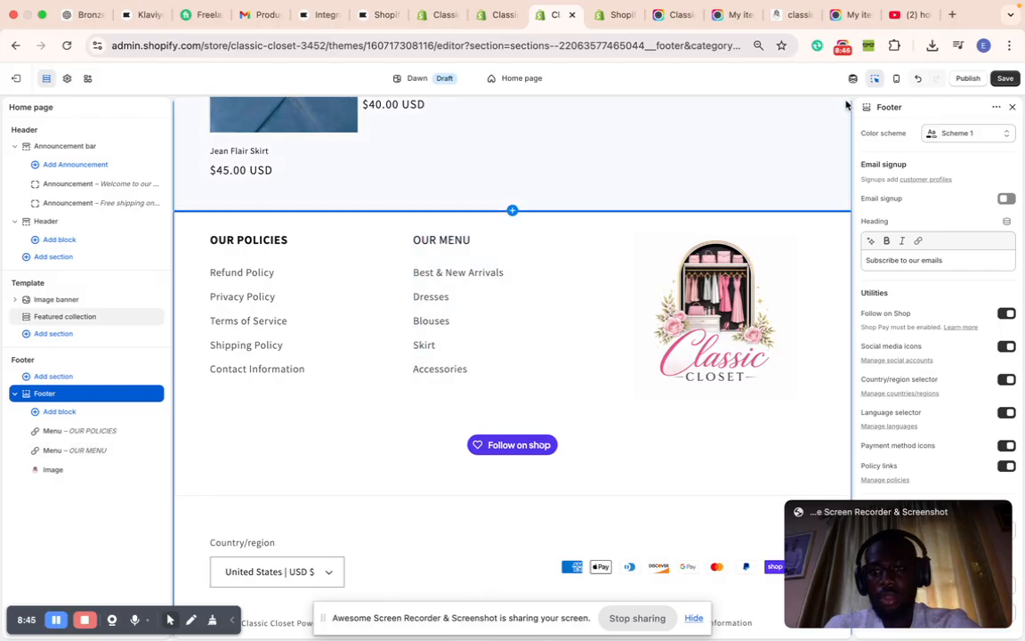
key("super+z")
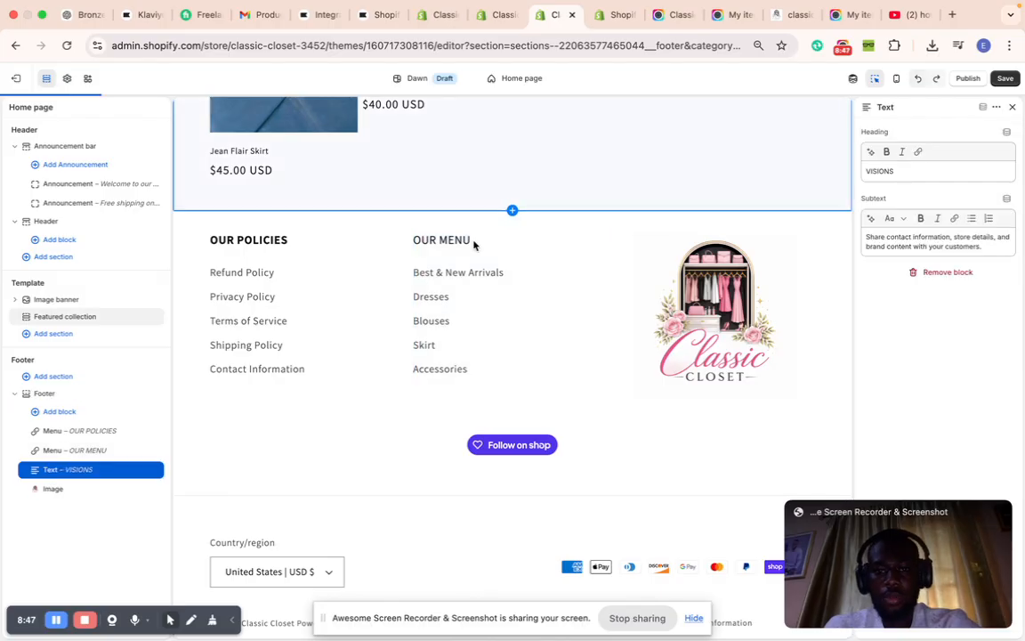
Step: Switch the footer's social media icons, payment method icons and policy links off and back on
left_click(46, 394)
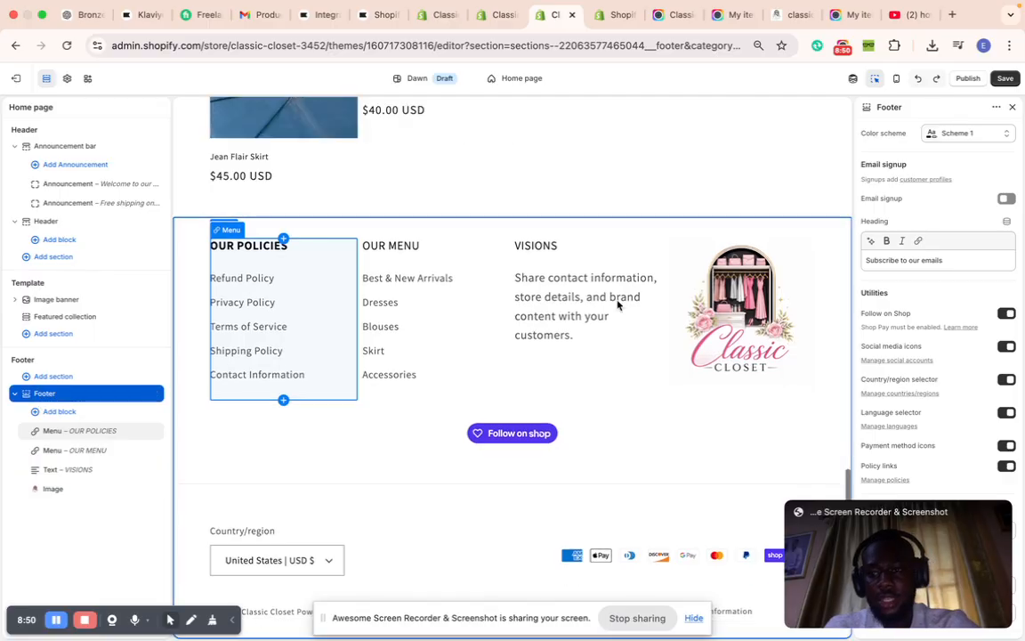
scroll(1004, 294, "down", 1)
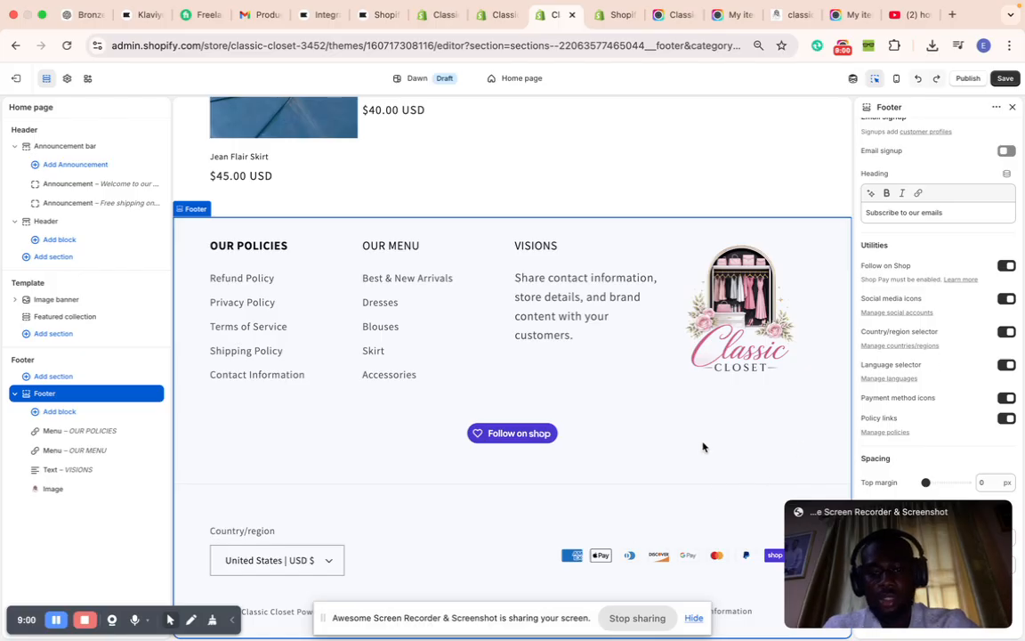
left_click(1007, 298)
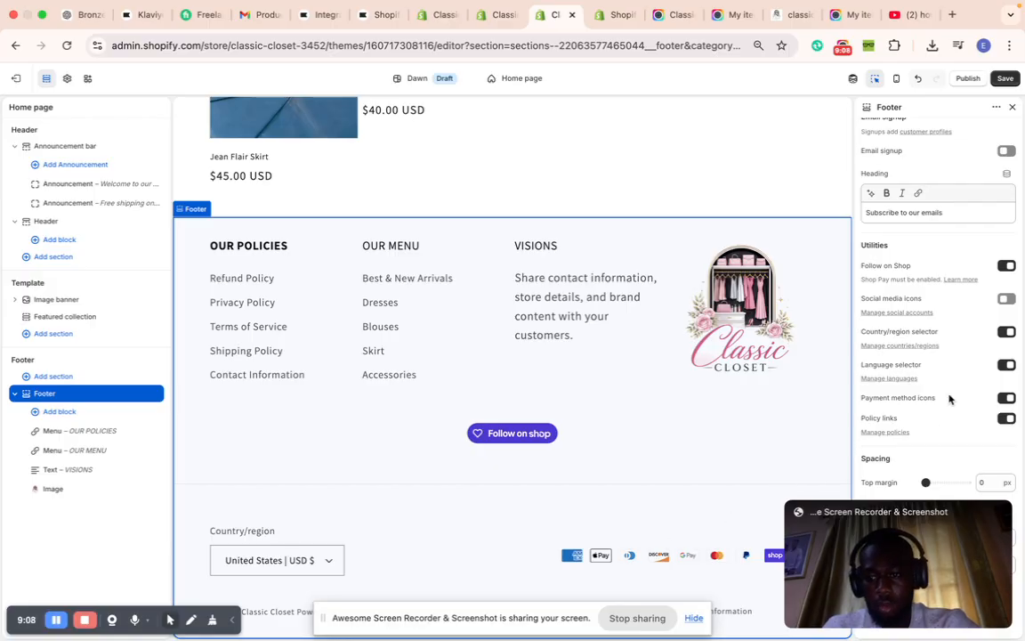
left_click(1007, 398)
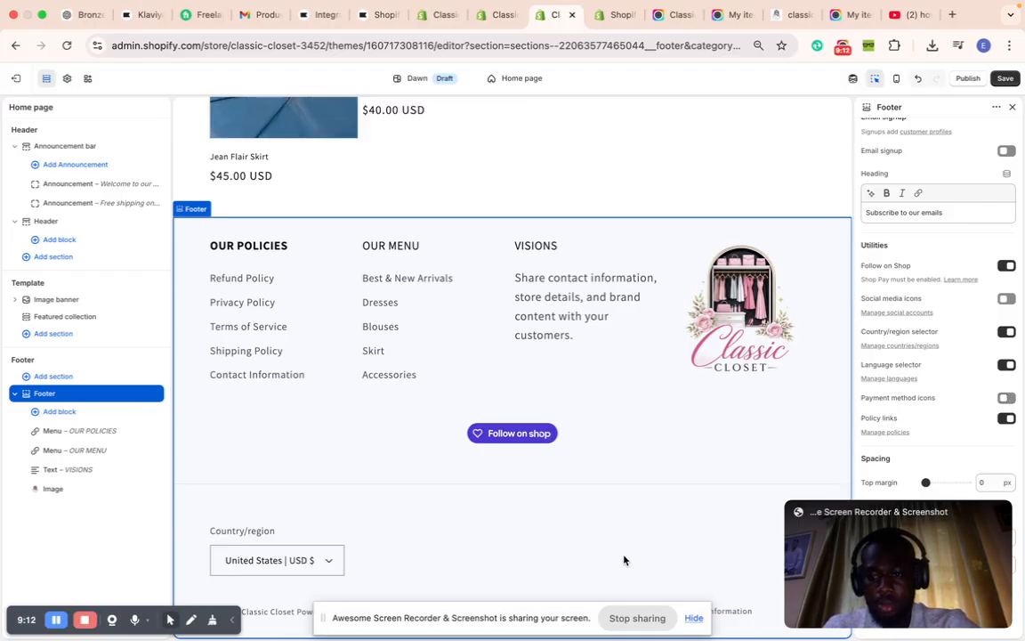
left_click(1006, 398)
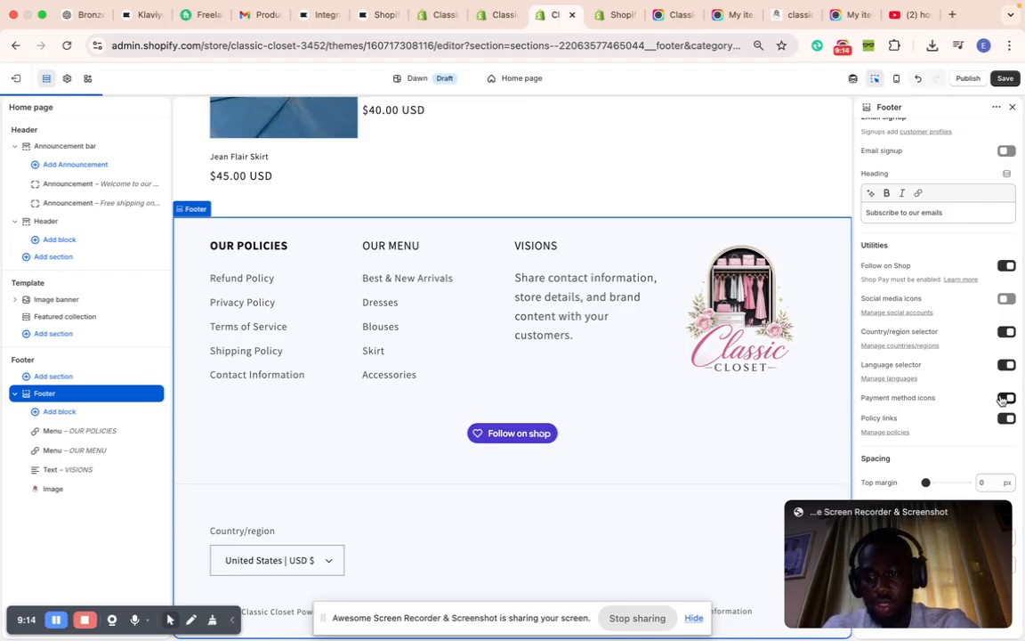
left_click(1005, 417)
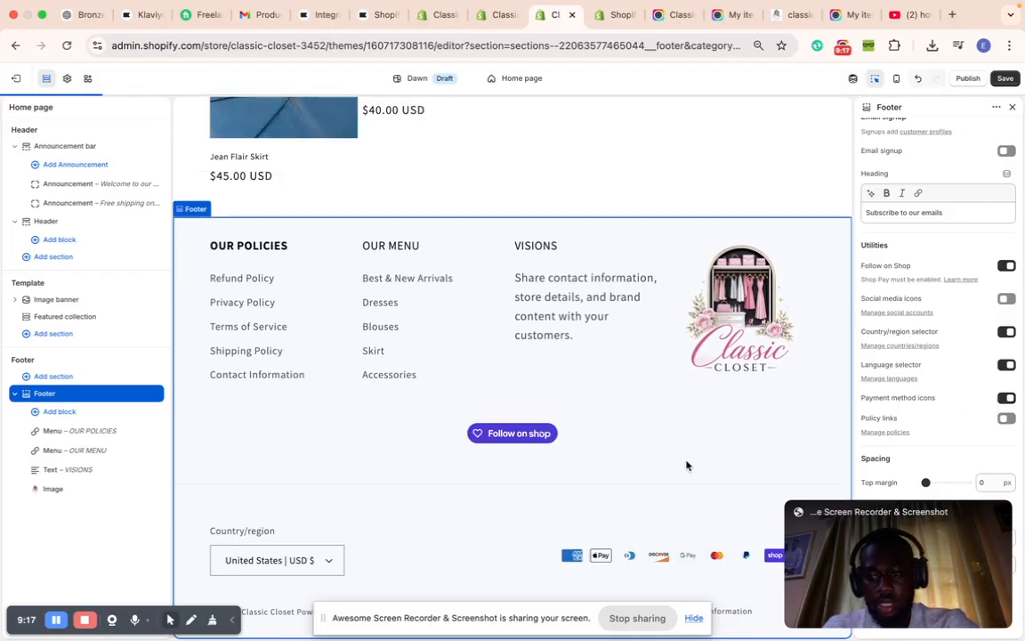
left_click(1005, 417)
left_click(1006, 298)
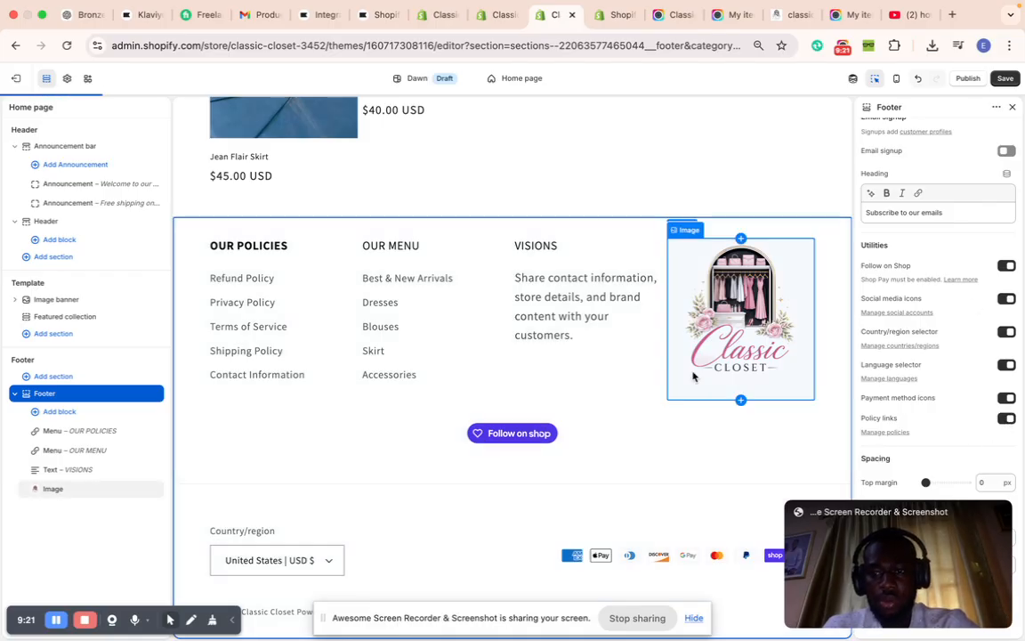
Step: Save the theme changes and remove the image banner section from the home page template
left_click(1005, 80)
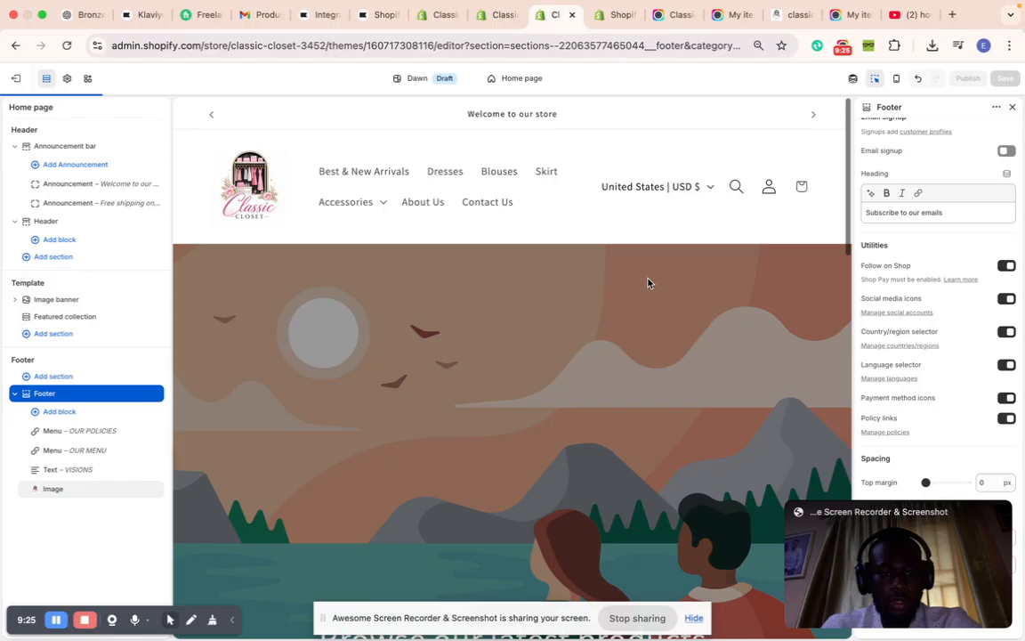
left_click(311, 359)
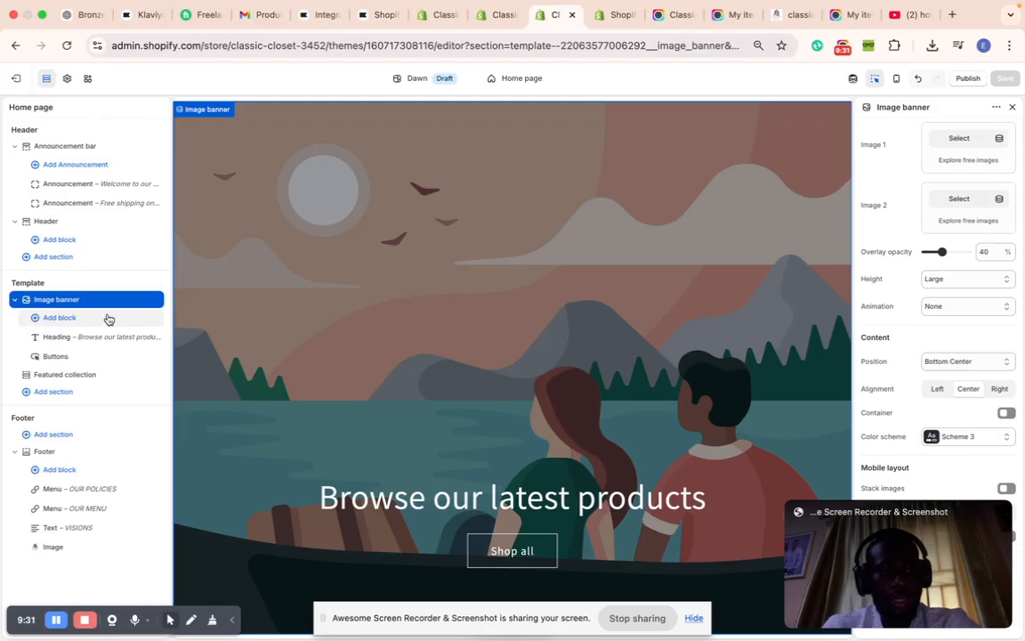
left_click(142, 300)
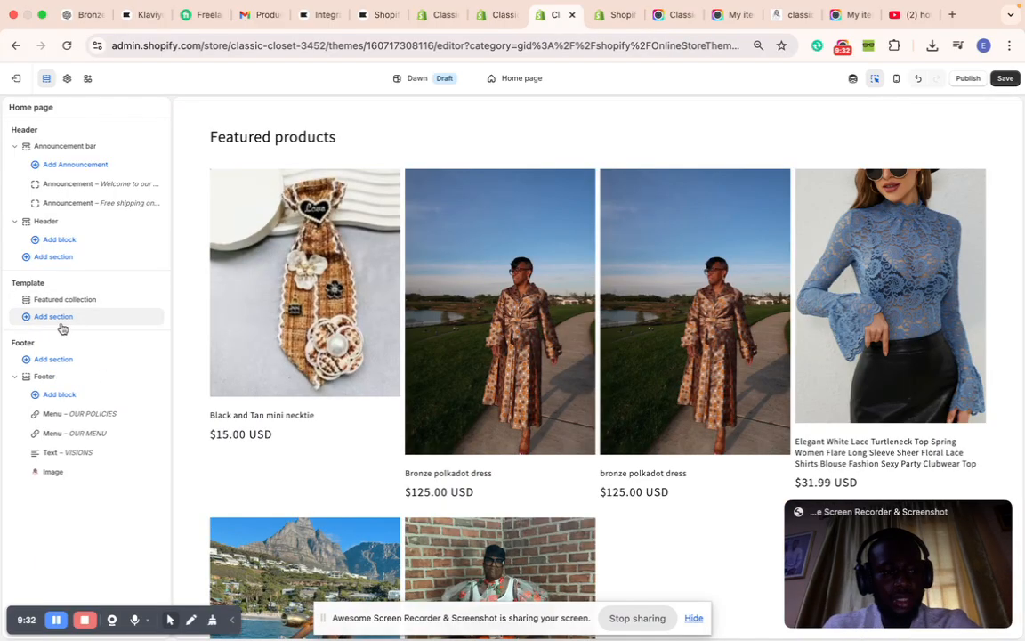
Step: Add a Slideshow section to the template and place it above the Featured collection section
left_click(56, 320)
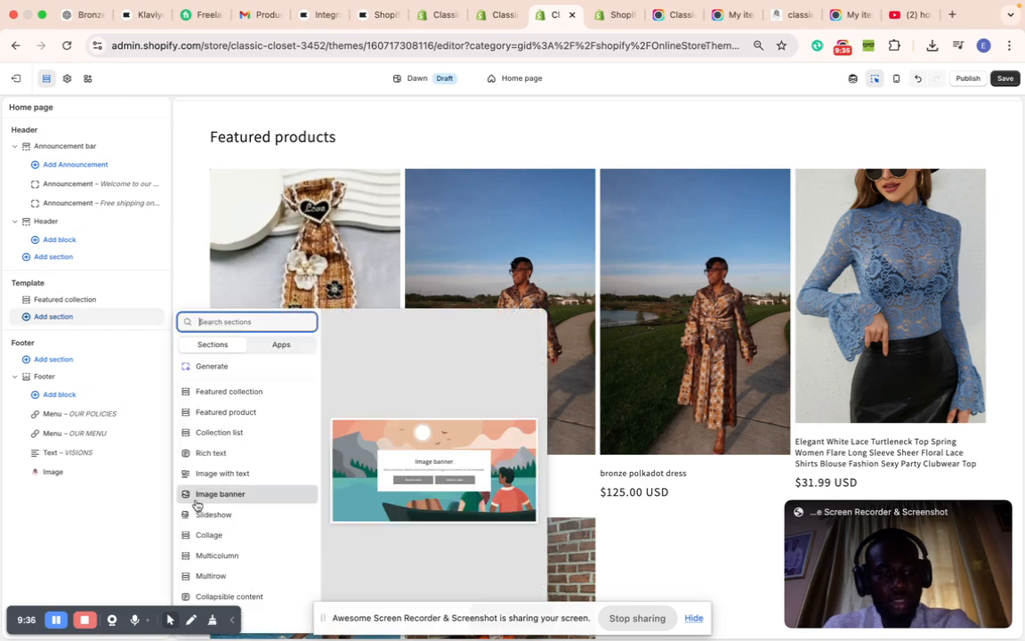
scroll(223, 486, "down", 2)
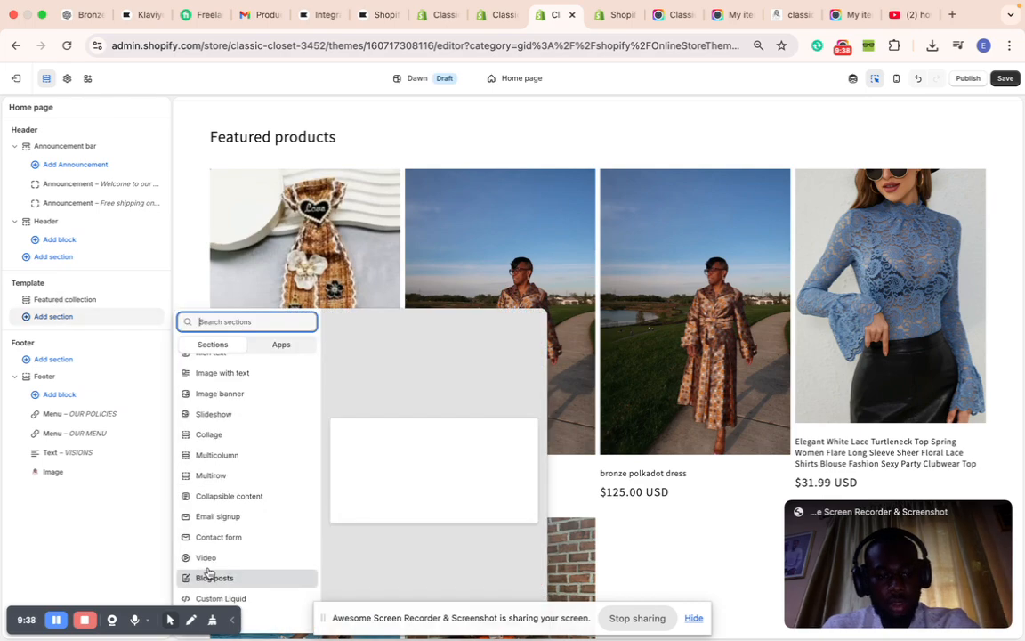
scroll(231, 408, "up", 2)
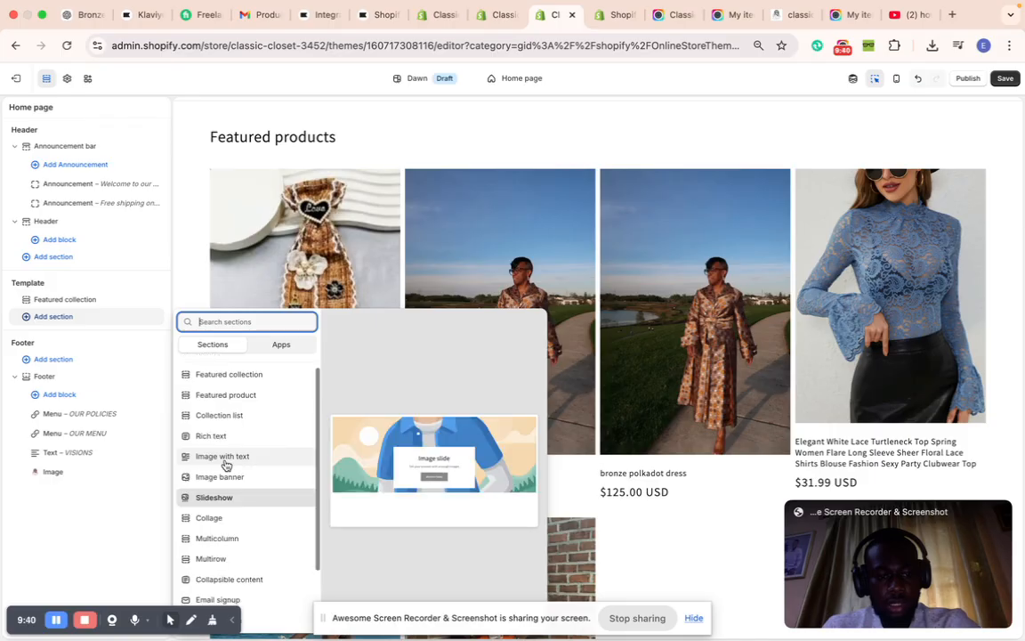
scroll(239, 413, "up", 1)
left_click(228, 511)
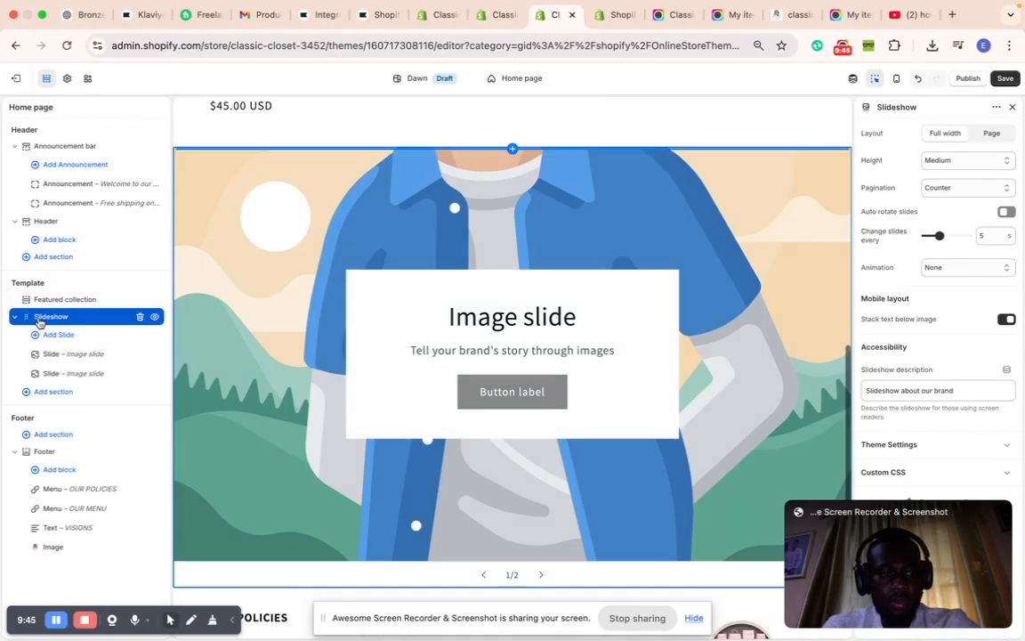
left_click_drag(39, 318, 38, 293)
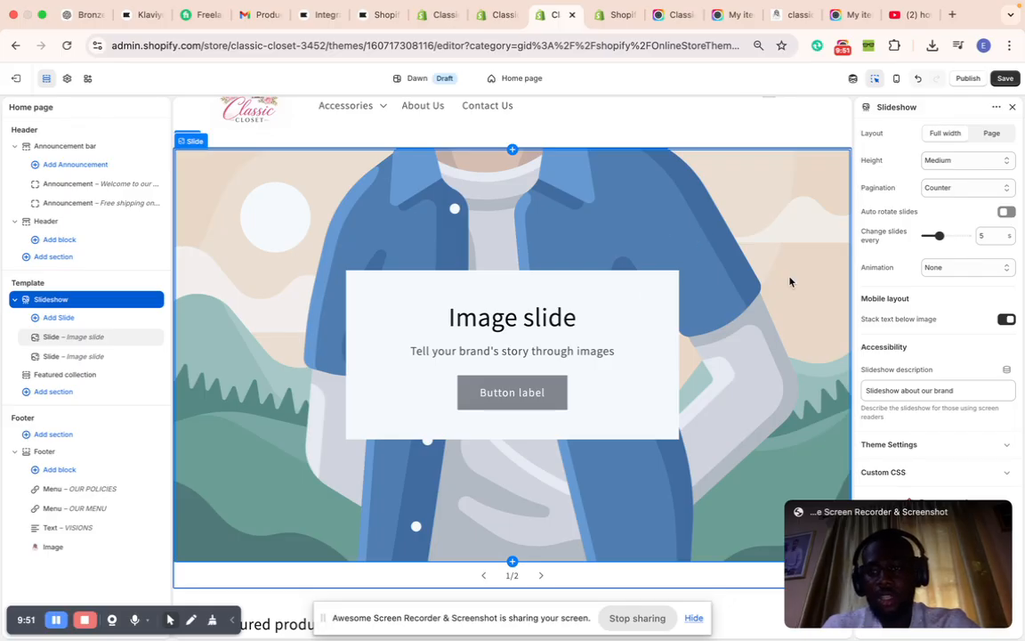
Step: Turn off the container in the layout of the slideshow's first slide
left_click(726, 279)
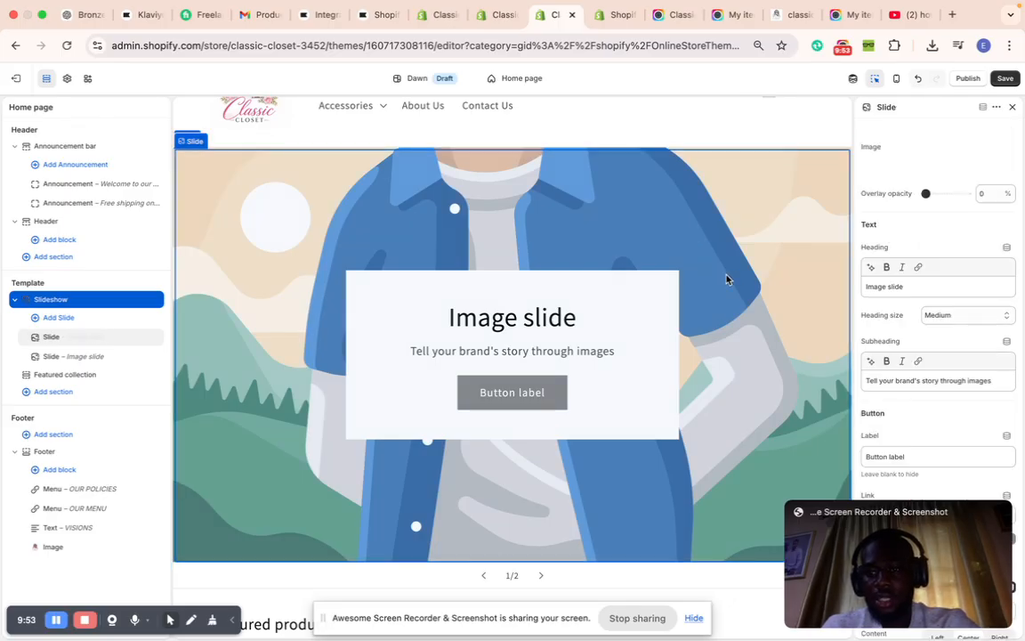
triple_click(938, 283)
scroll(964, 347, "down", 2)
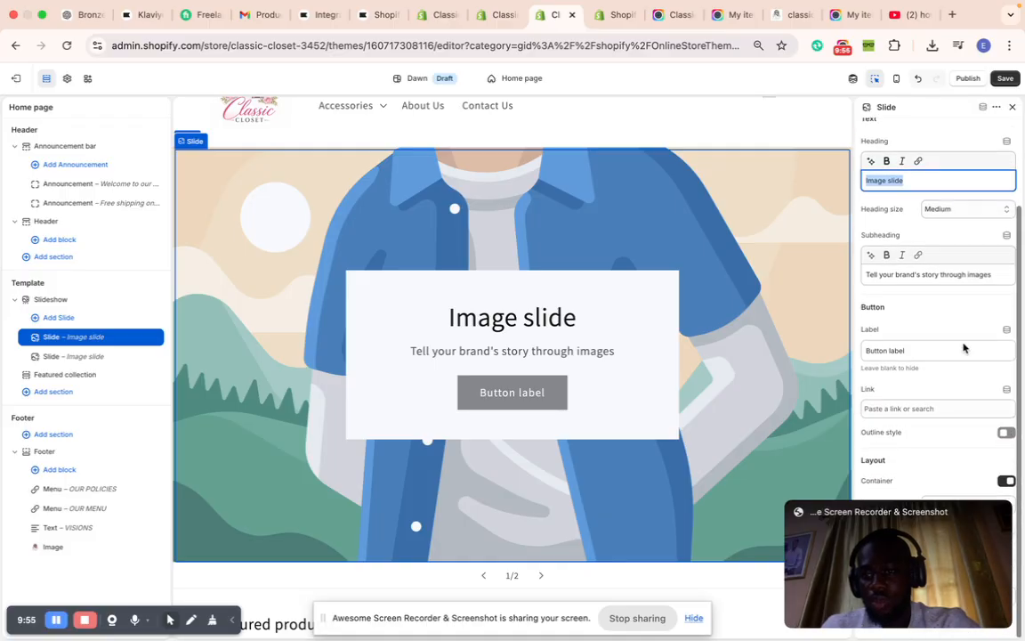
left_click(1006, 484)
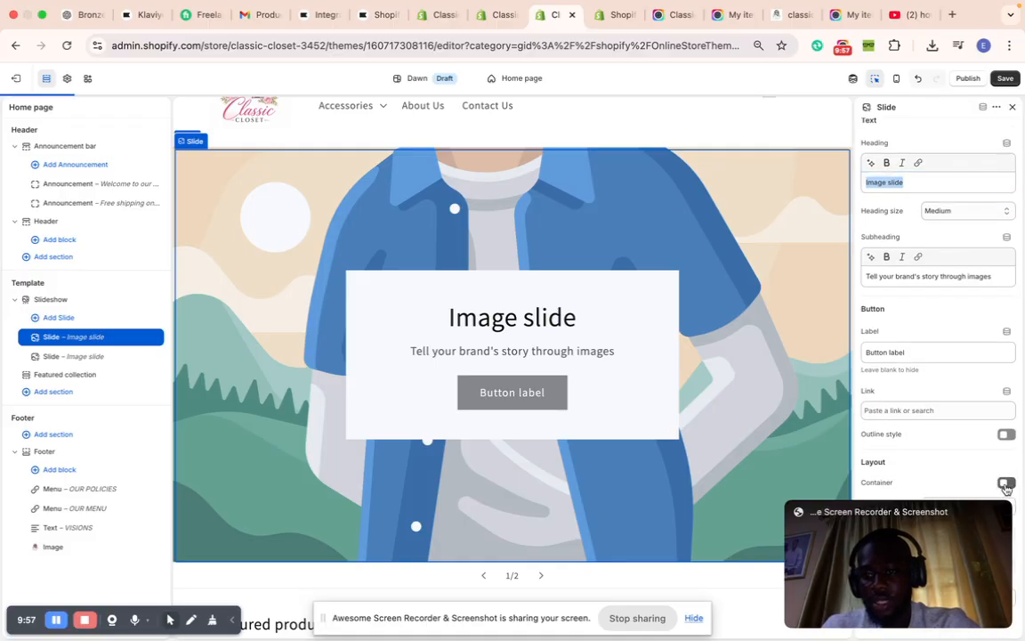
Step: Clear the first slide's button label, subheading and heading texts
left_click(912, 353)
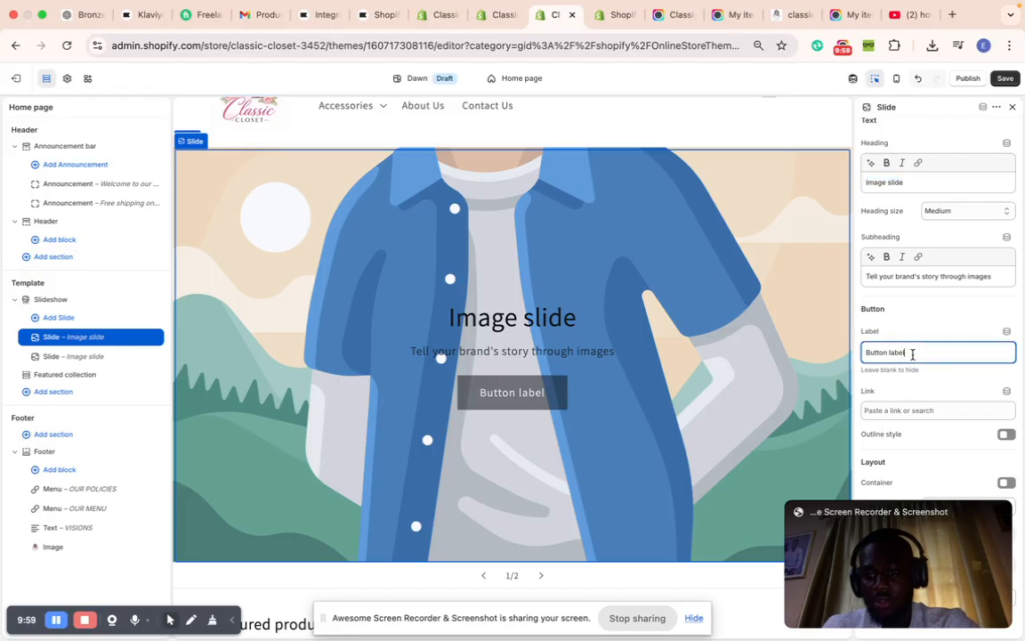
triple_click(912, 353)
key("BackSpace")
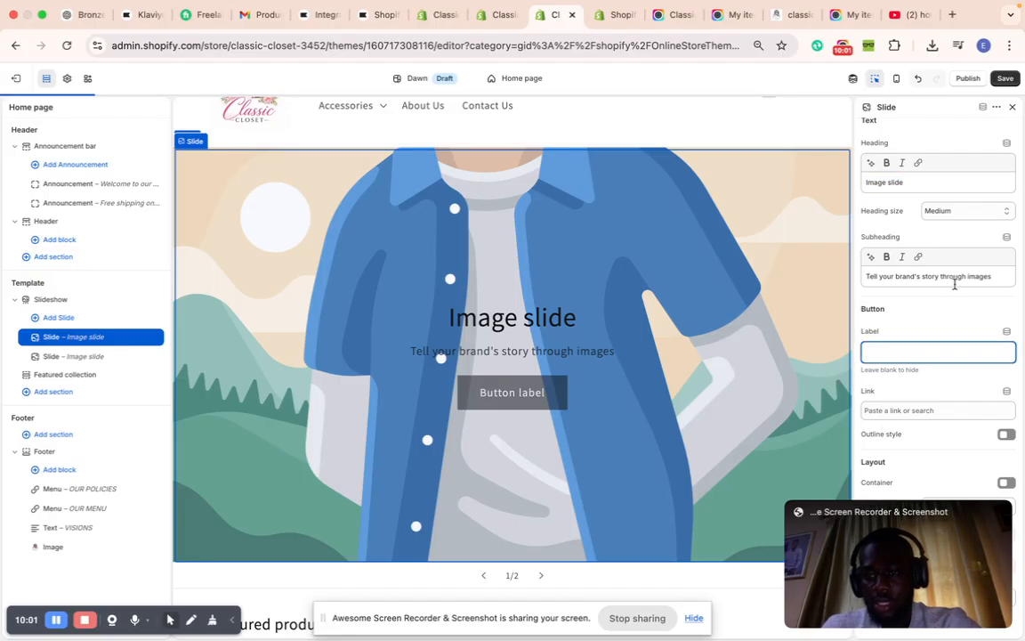
triple_click(962, 276)
key("BackSpace")
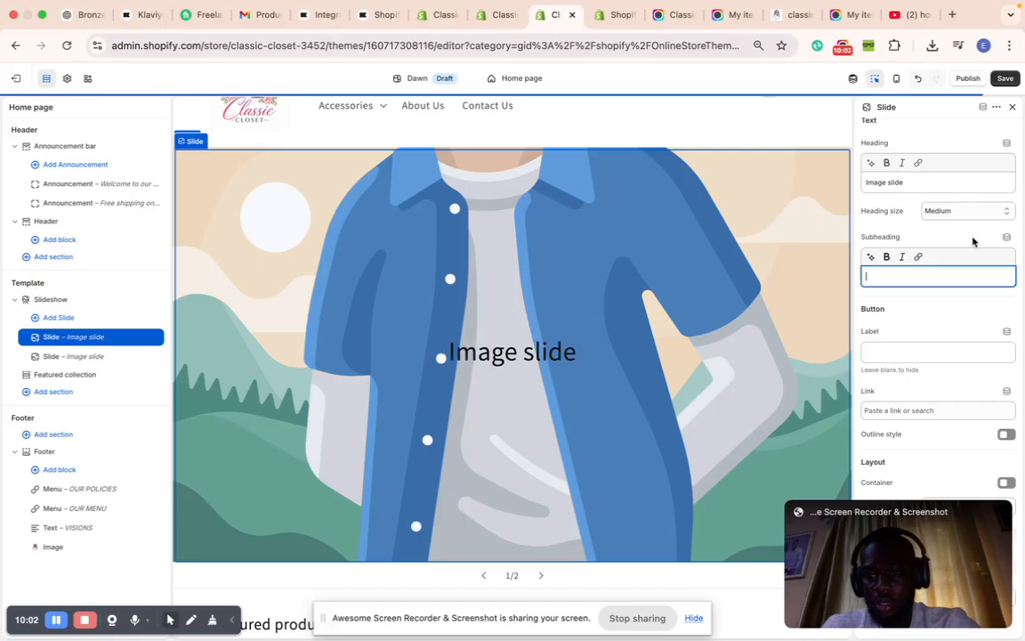
triple_click(964, 180)
key("BackSpace")
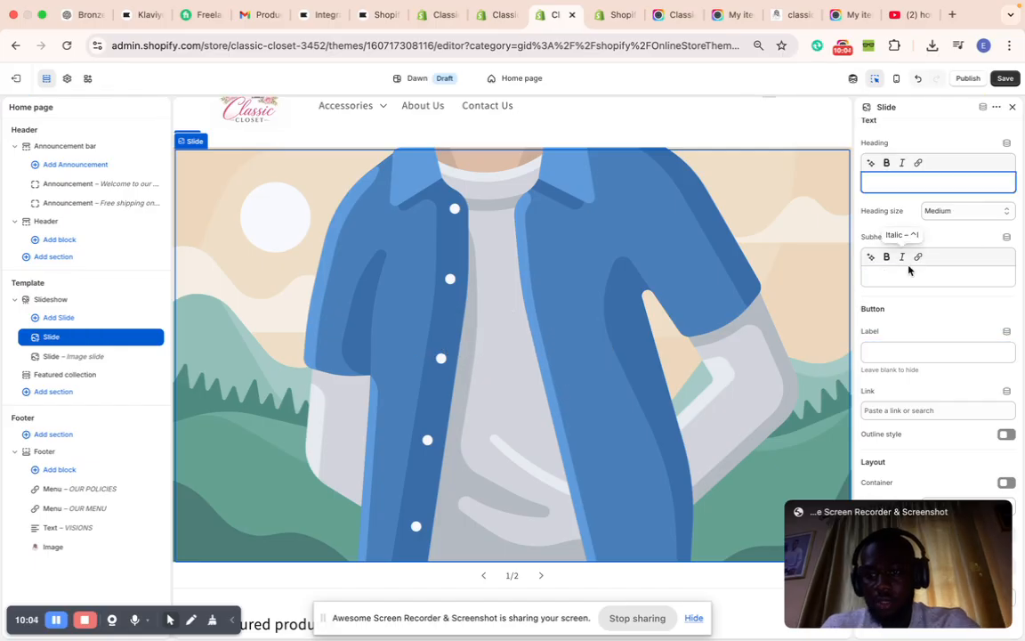
Step: Set the first slide's image to the WhatsApp_Image "Make a Statement" banner from the store's image library
scroll(909, 270, "up", 3)
left_click(962, 144)
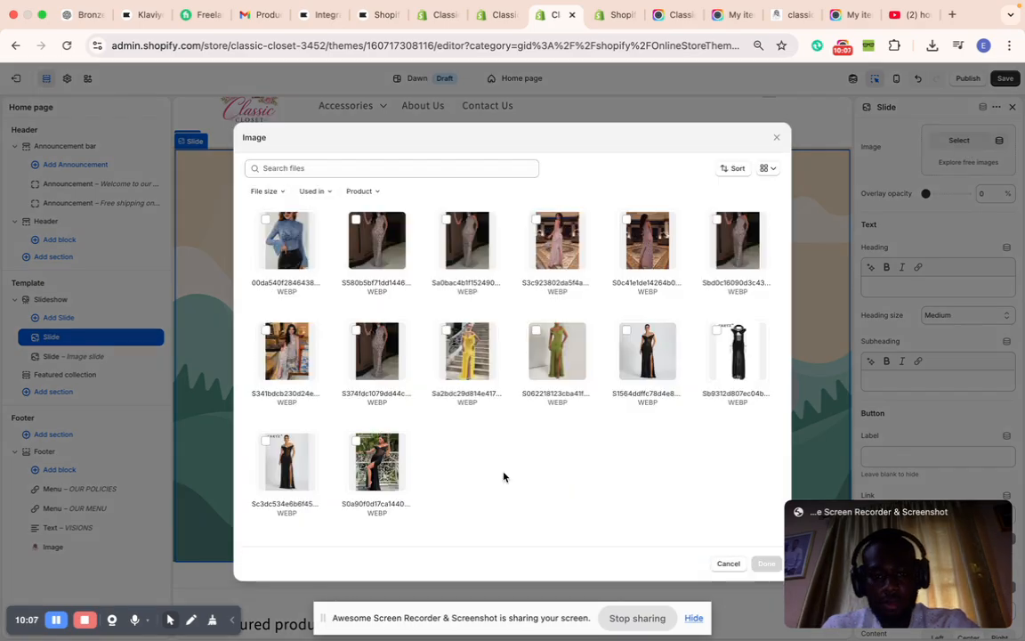
scroll(502, 477, "down", 5)
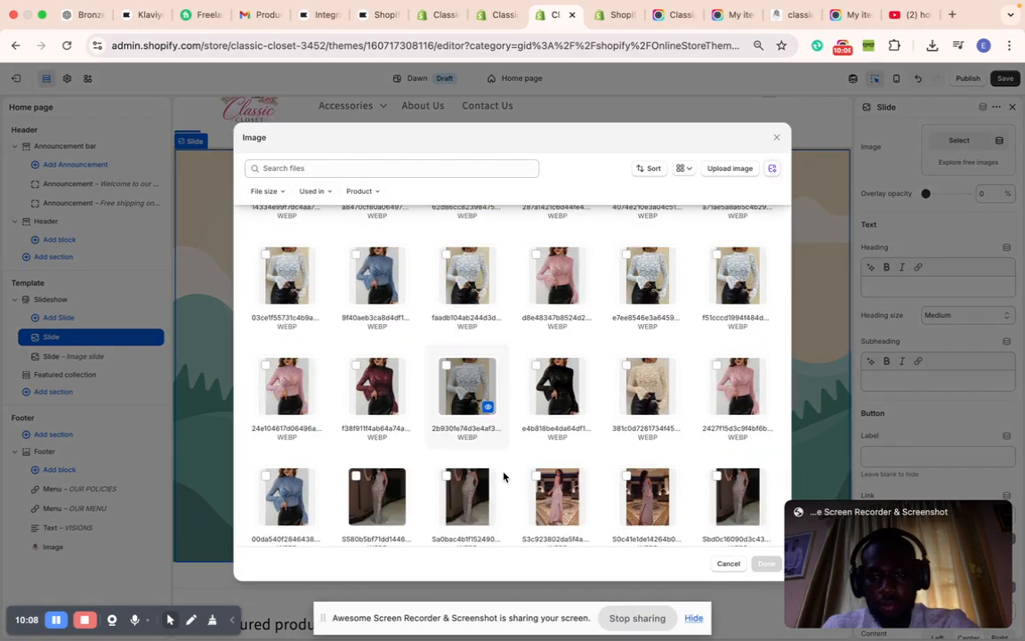
scroll(503, 477, "down", 15)
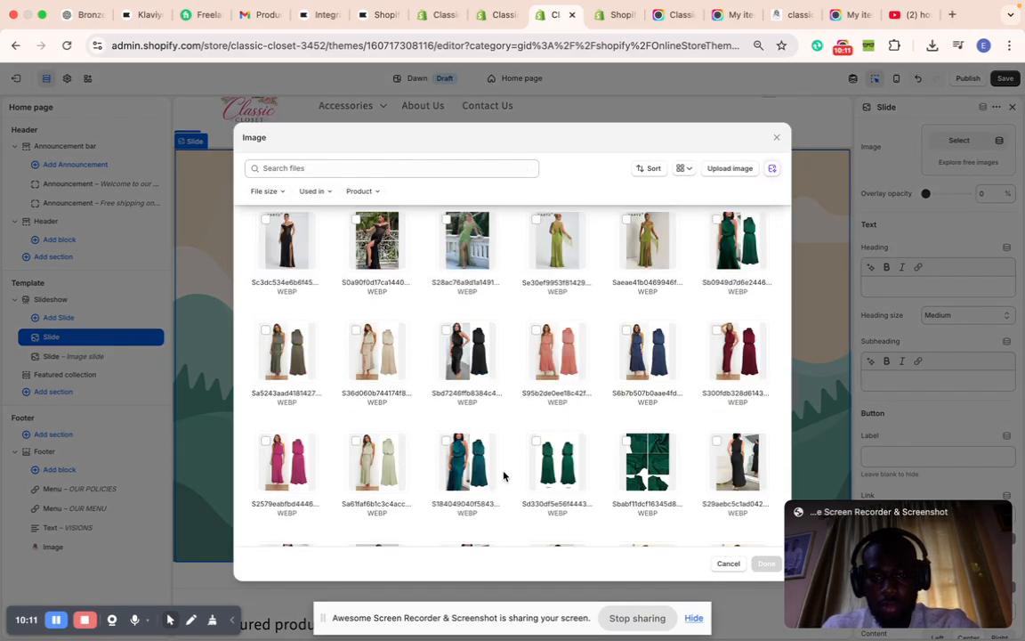
scroll(503, 476, "down", 5)
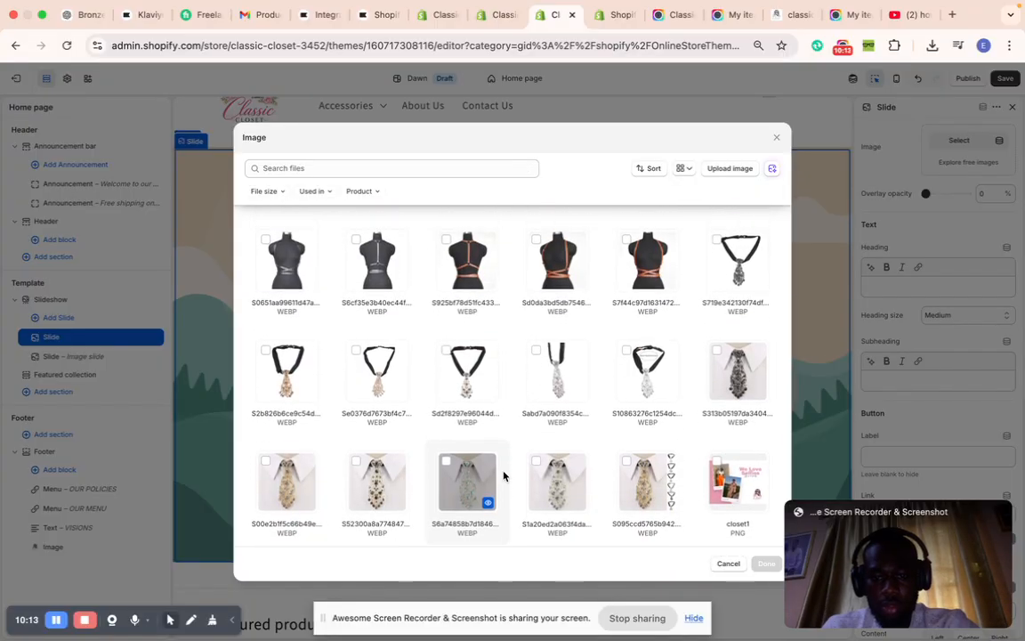
scroll(504, 471, "down", 10)
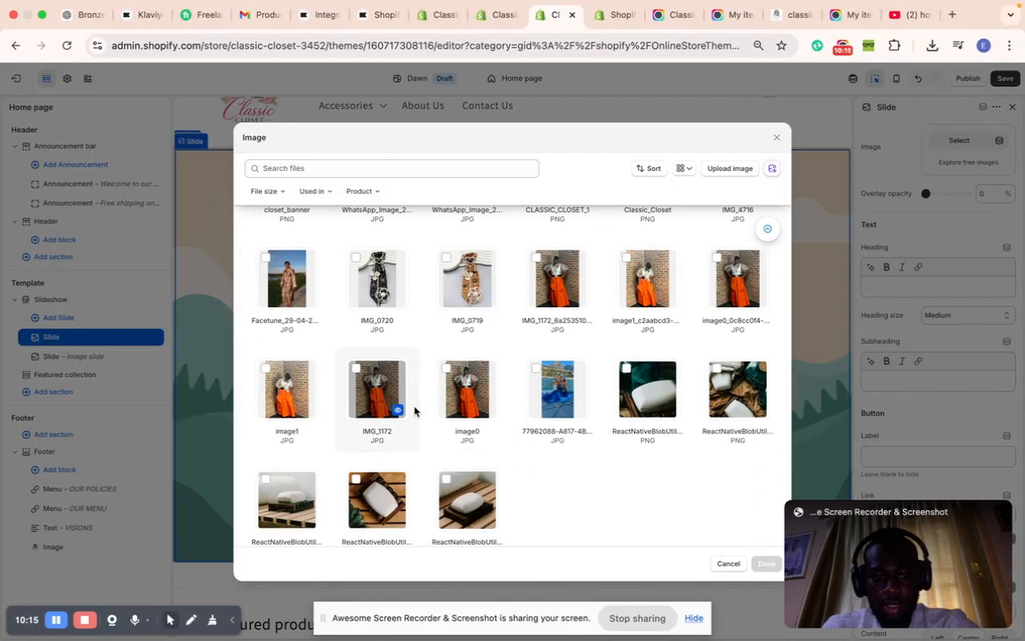
scroll(414, 408, "up", 3)
left_click(392, 287)
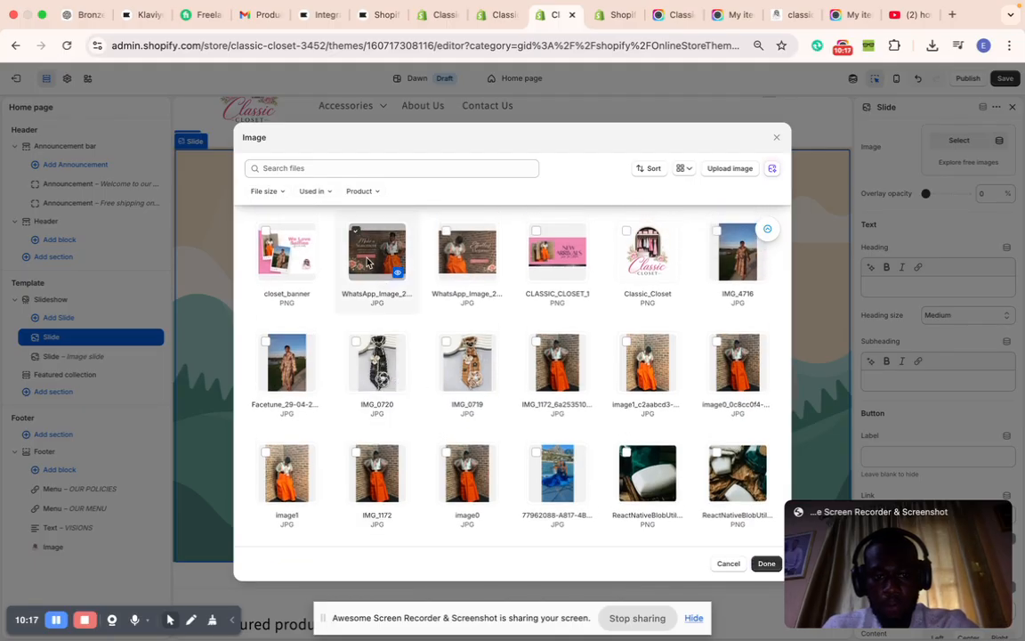
left_click(767, 564)
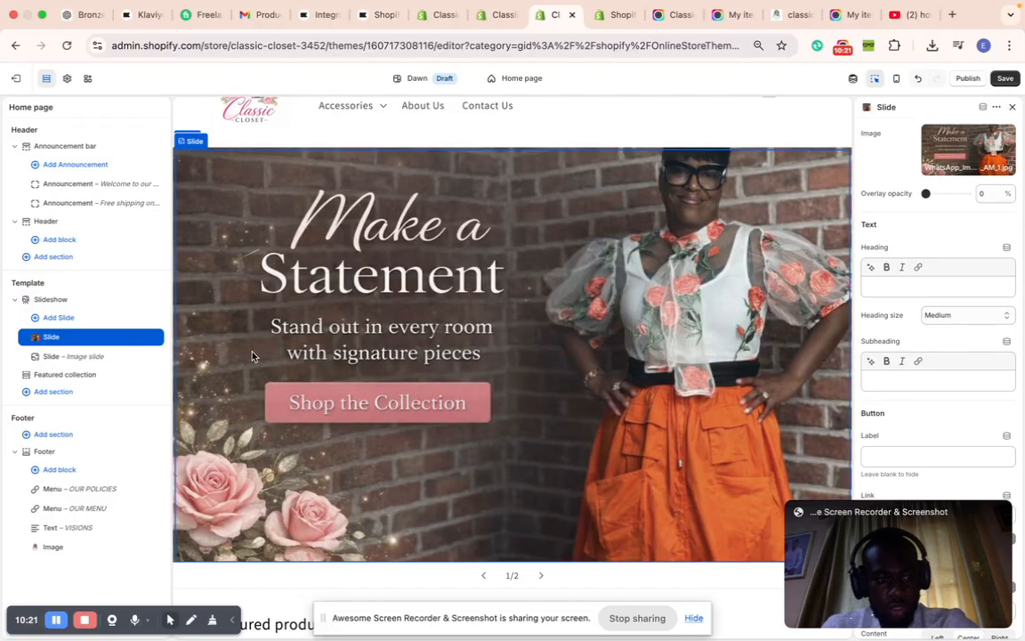
Step: Remove the second slide and set the slideshow's height to Adapt to first image
left_click(142, 357)
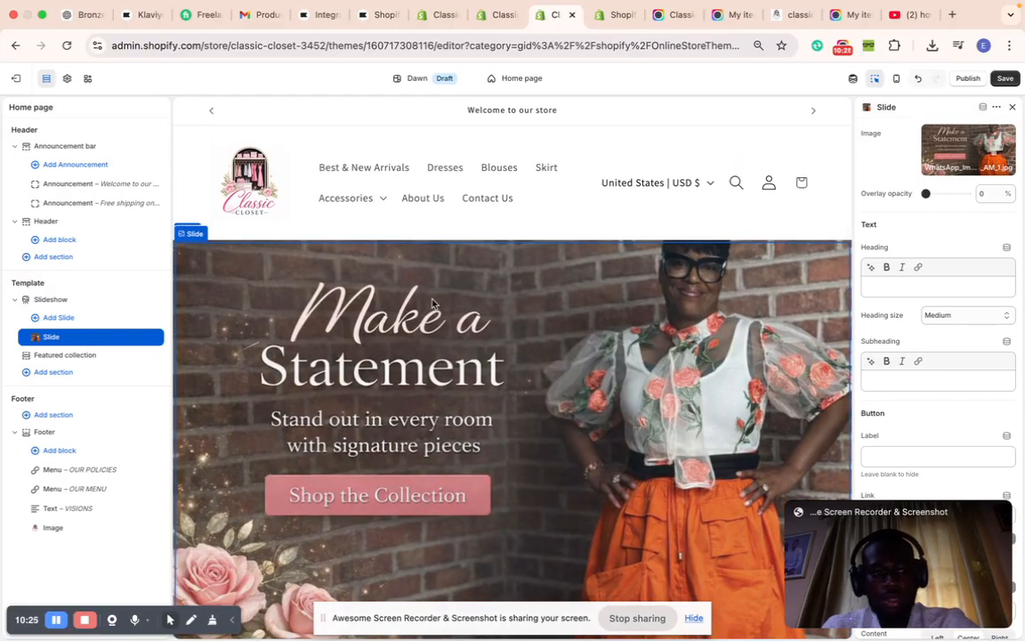
left_click(65, 301)
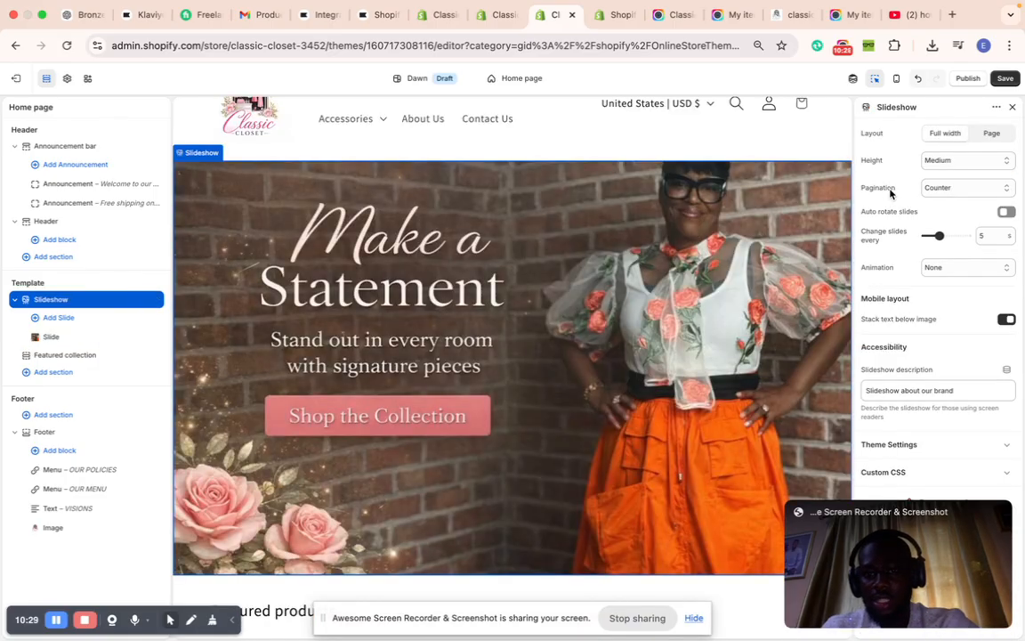
scroll(659, 249, "up", 2)
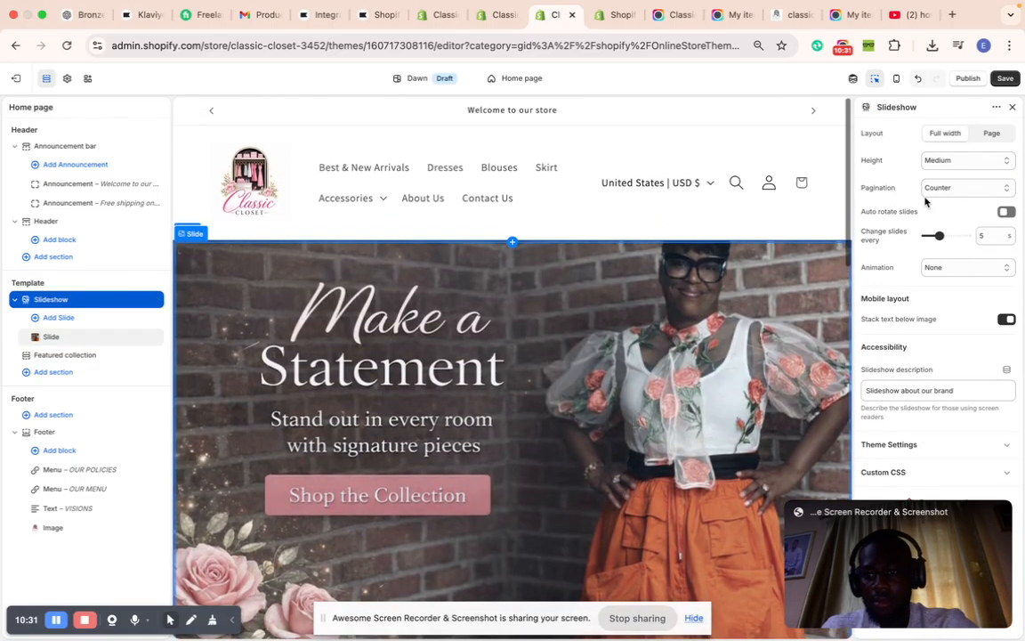
left_click(961, 162)
left_click(946, 138)
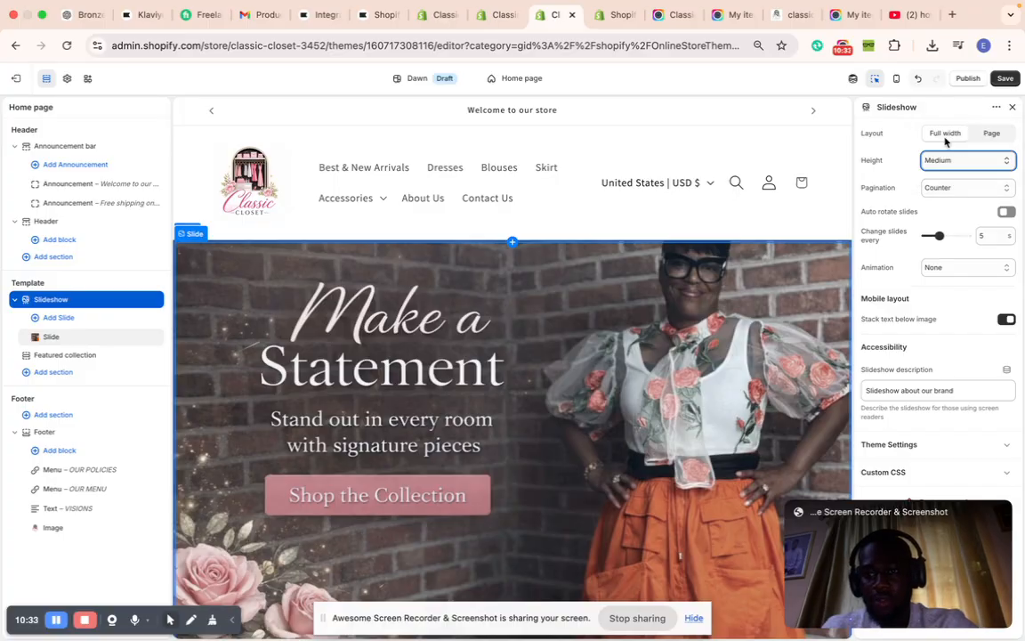
scroll(664, 341, "down", 5)
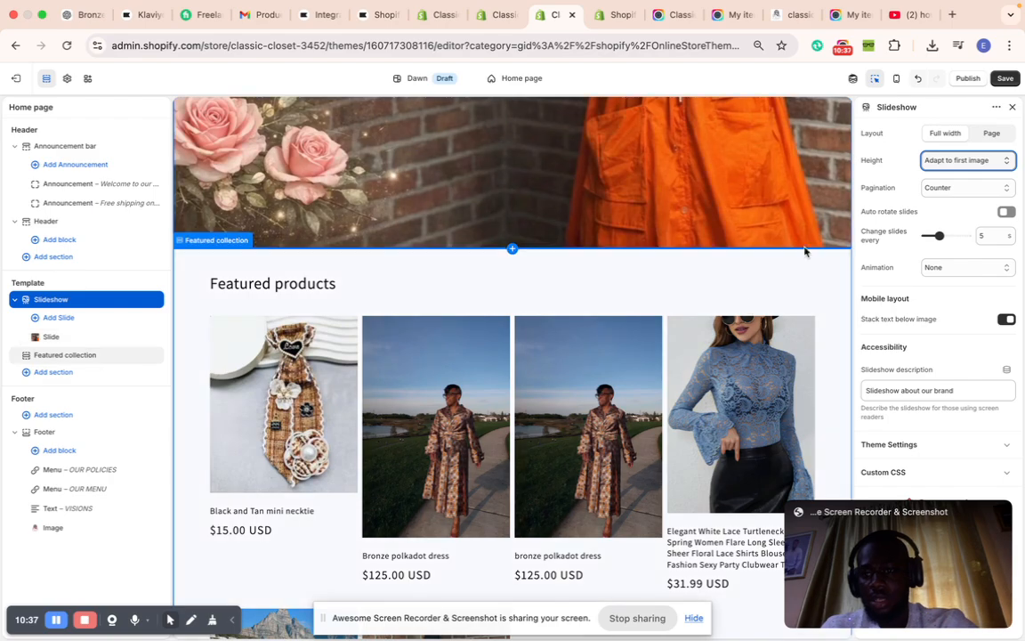
Step: Switch the home page preview to mobile view and check how the slideshow is laid out
left_click(896, 78)
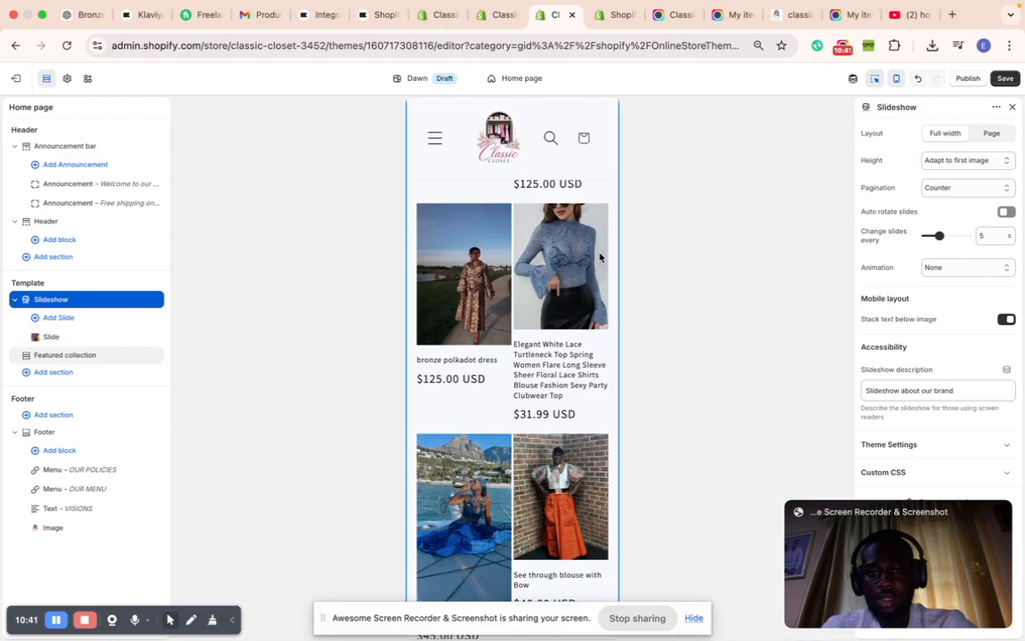
scroll(600, 258, "up", 6)
scroll(493, 421, "down", 1)
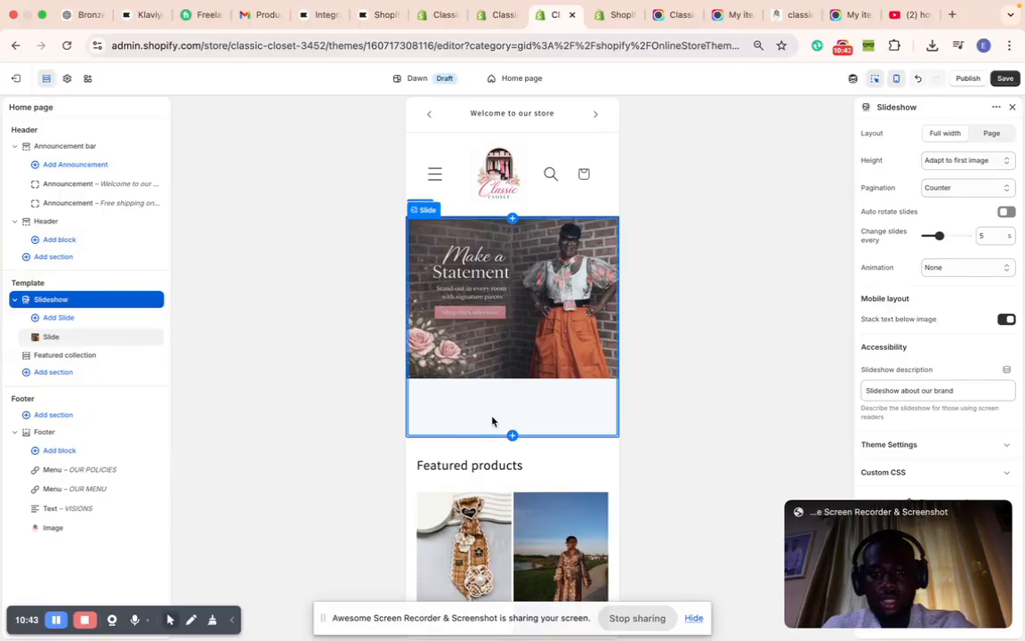
Step: Turn off Stack text below image in the slideshow's mobile layout and save the theme changes
left_click(493, 421)
scroll(870, 362, "down", 3)
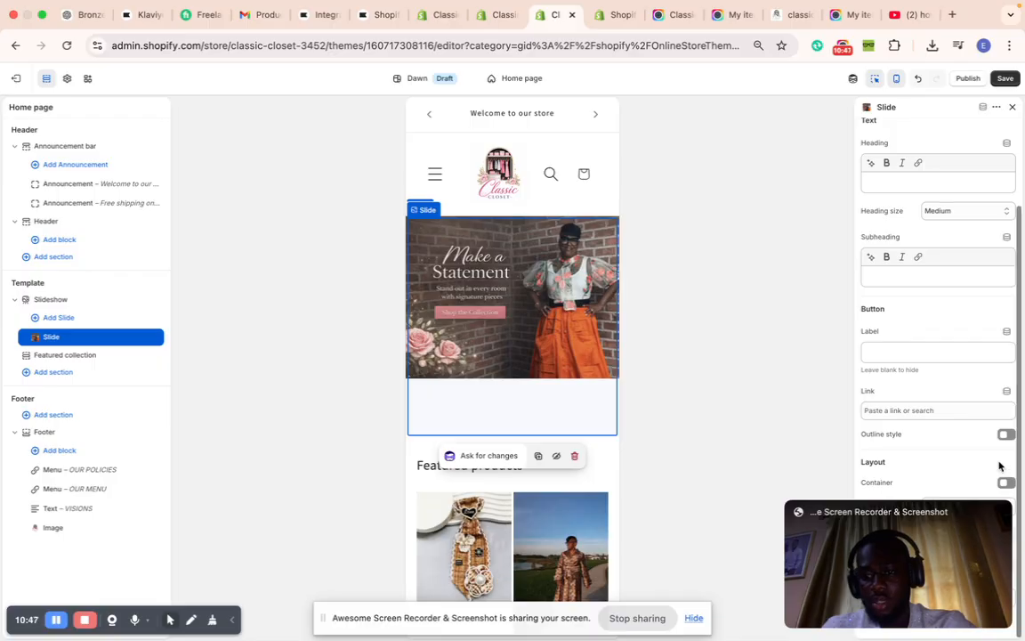
scroll(951, 442, "up", 2)
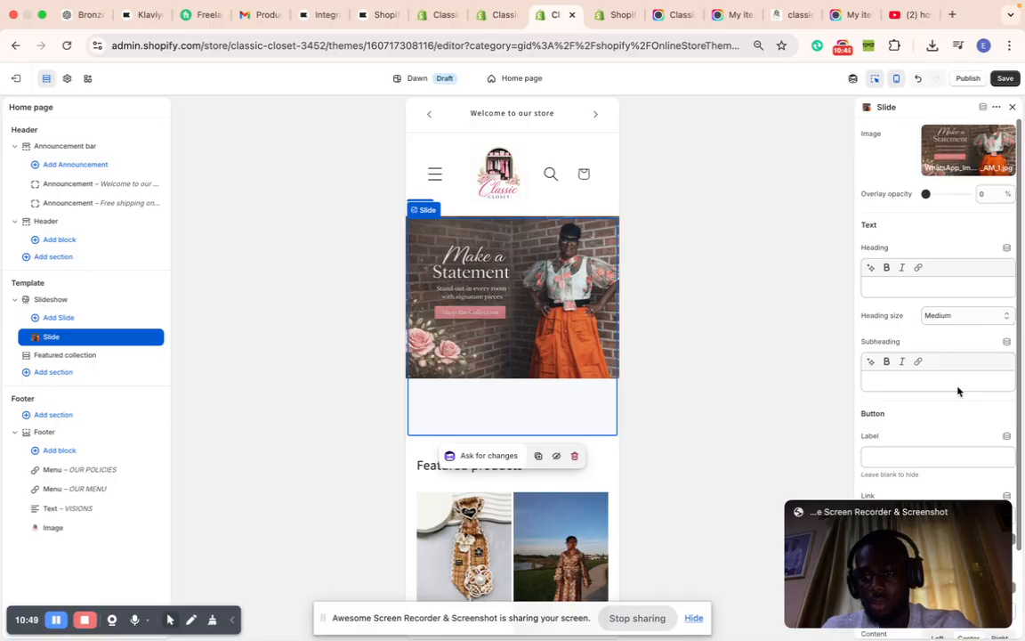
left_click(79, 303)
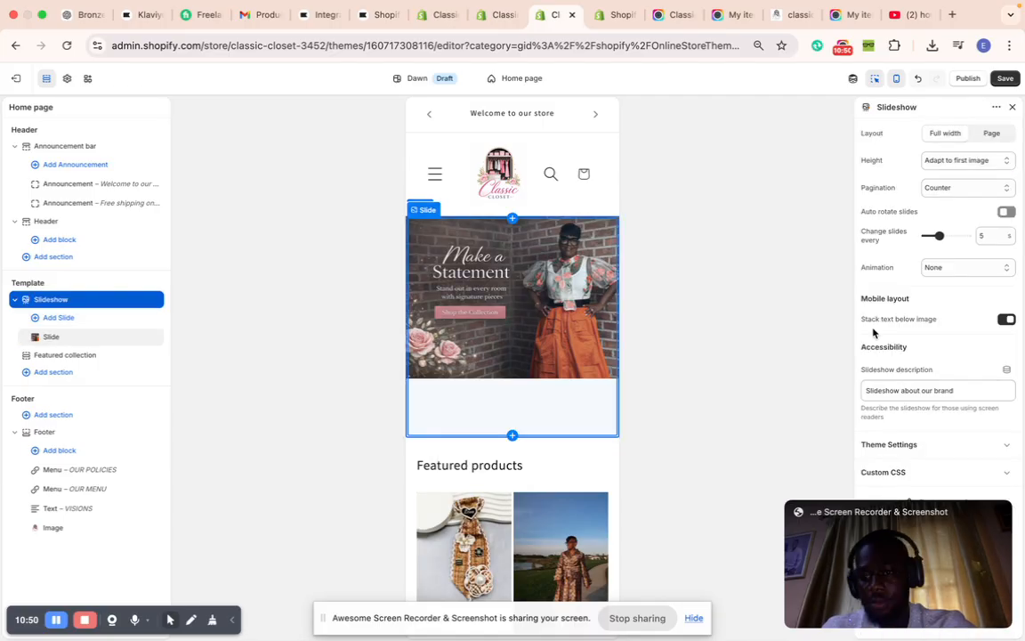
left_click(1003, 320)
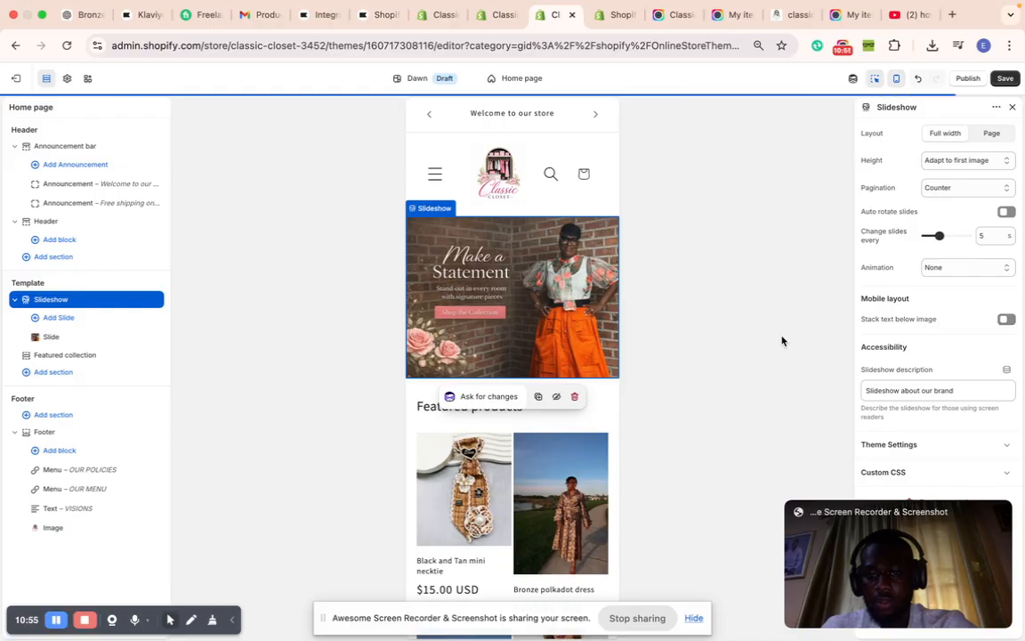
left_click(1005, 79)
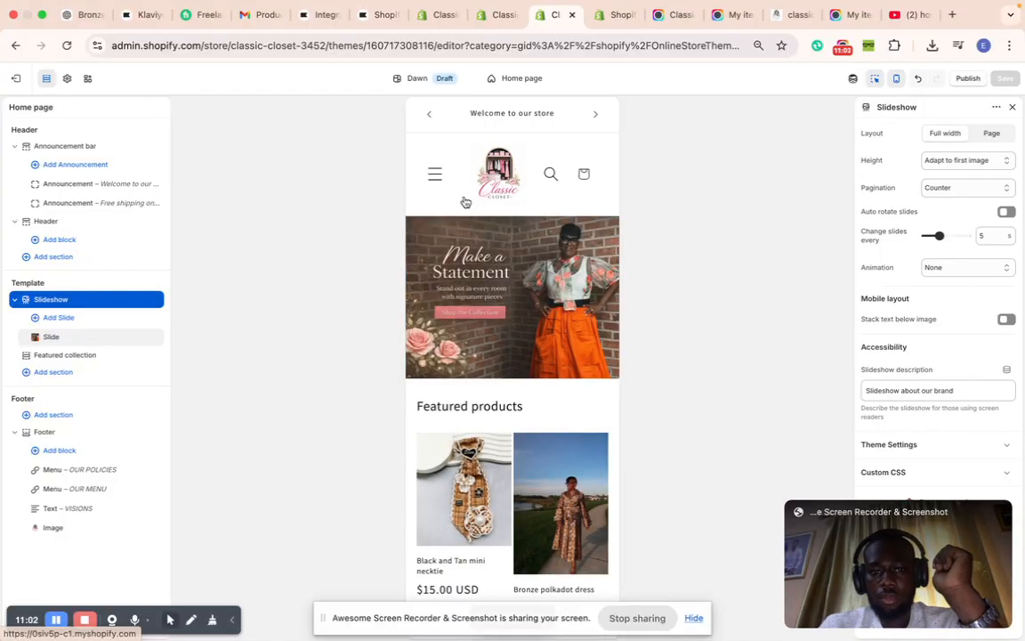
scroll(485, 367, "down", 1)
scroll(485, 366, "down", 5)
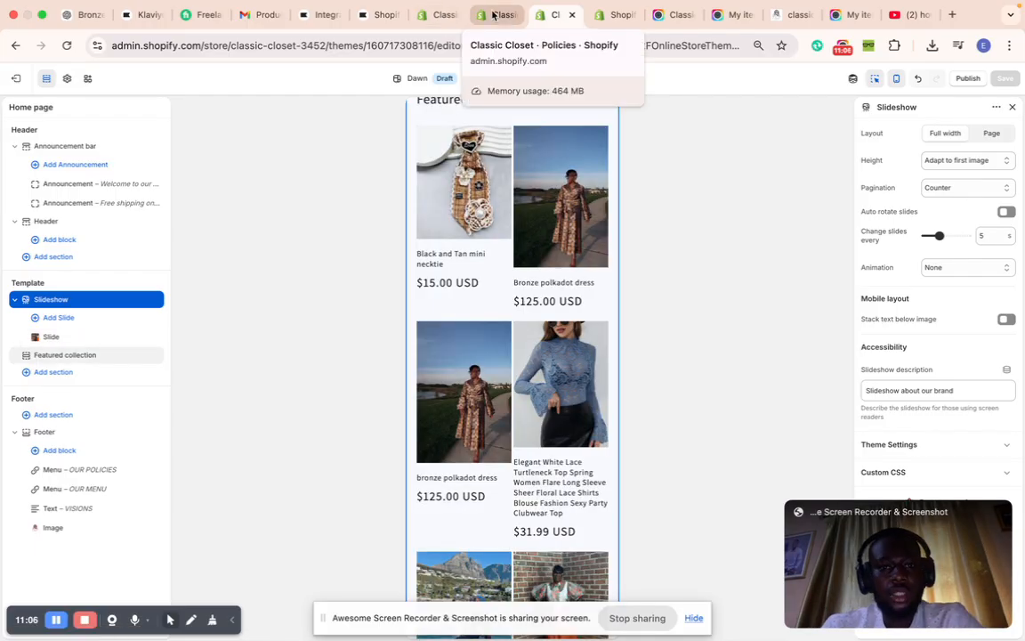
left_click(614, 15)
left_click(553, 15)
scroll(434, 156, "up", 5)
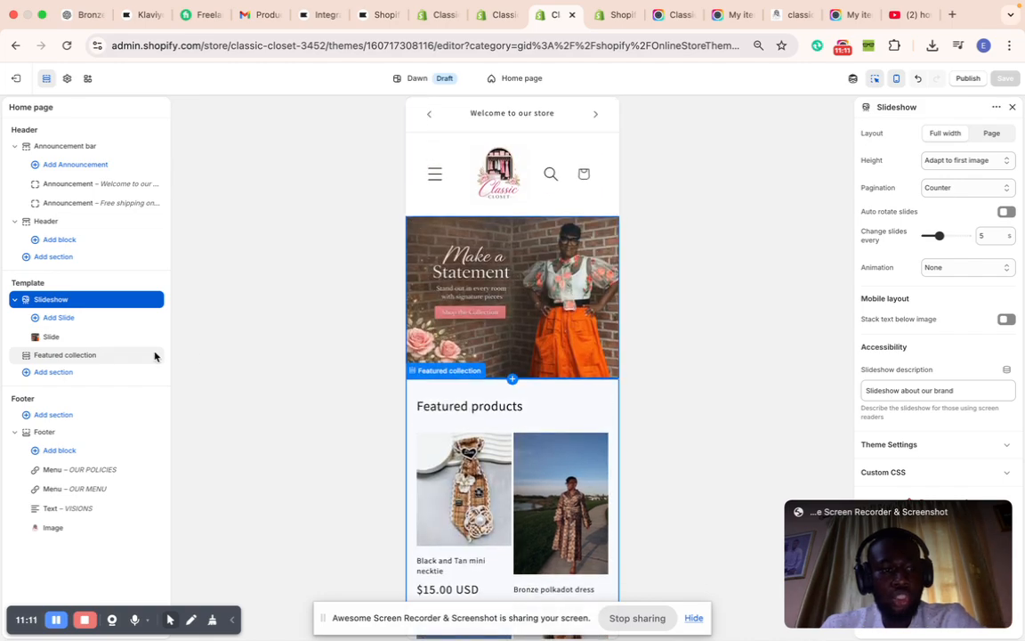
Step: Browse the section types that can be added to the home page template below Featured collection
left_click(69, 374)
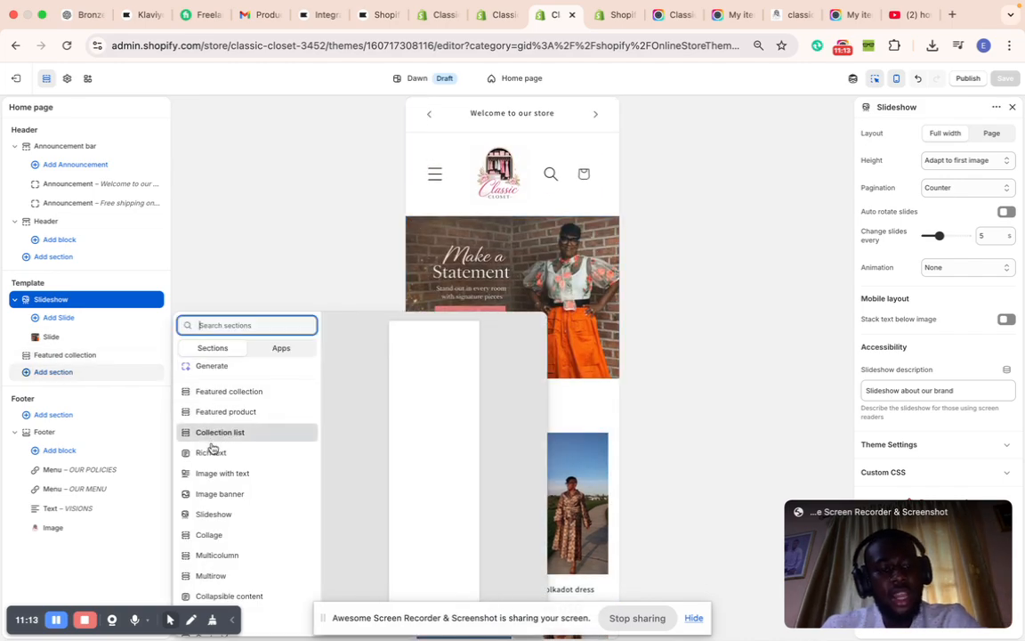
scroll(213, 526, "down", 2)
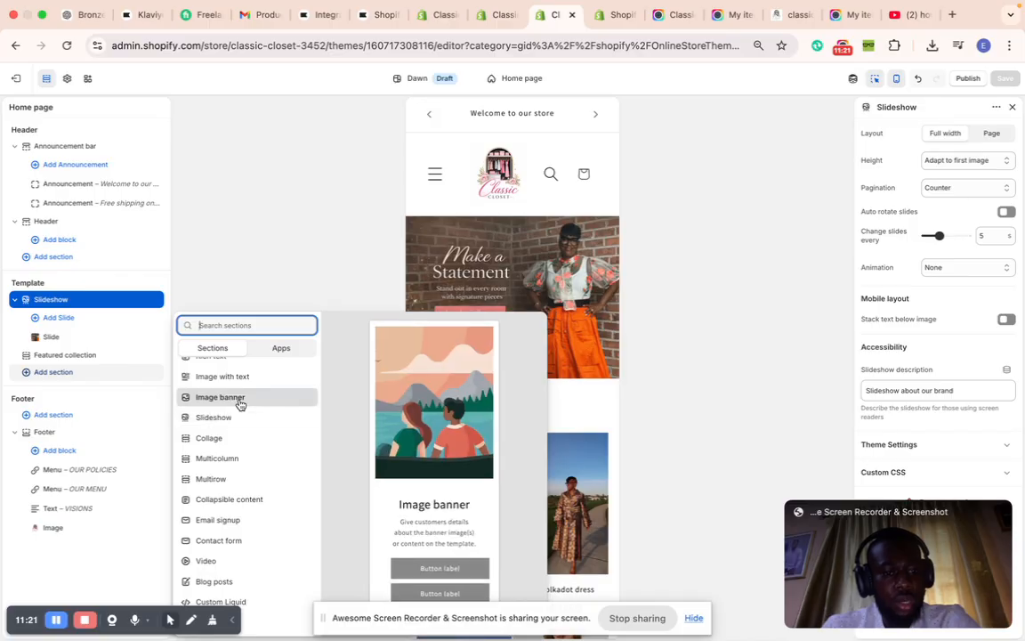
scroll(222, 394, "up", 2)
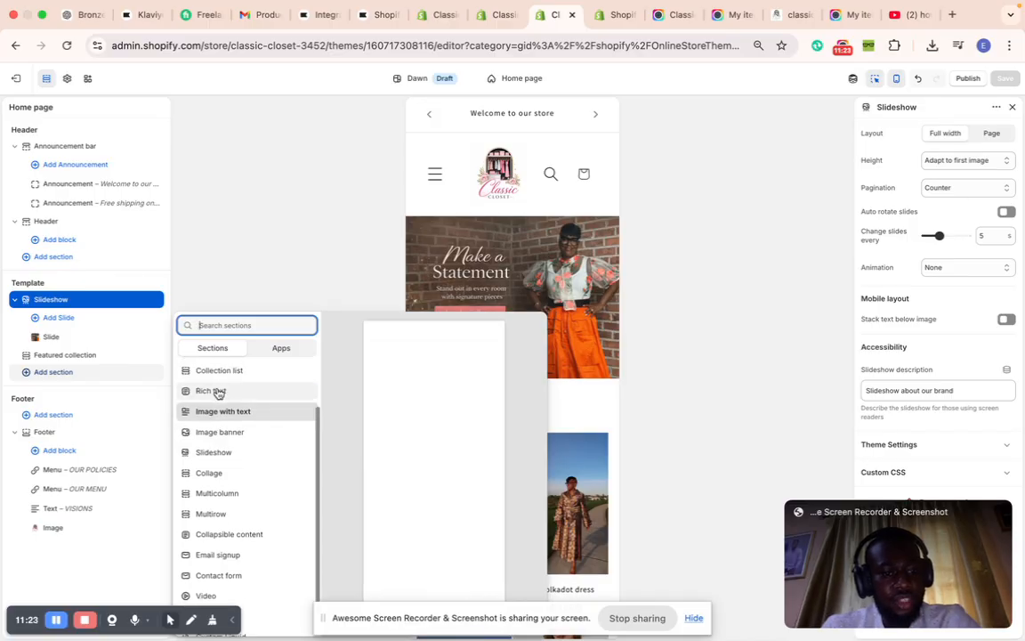
scroll(236, 381, "up", 1)
scroll(233, 445, "down", 1)
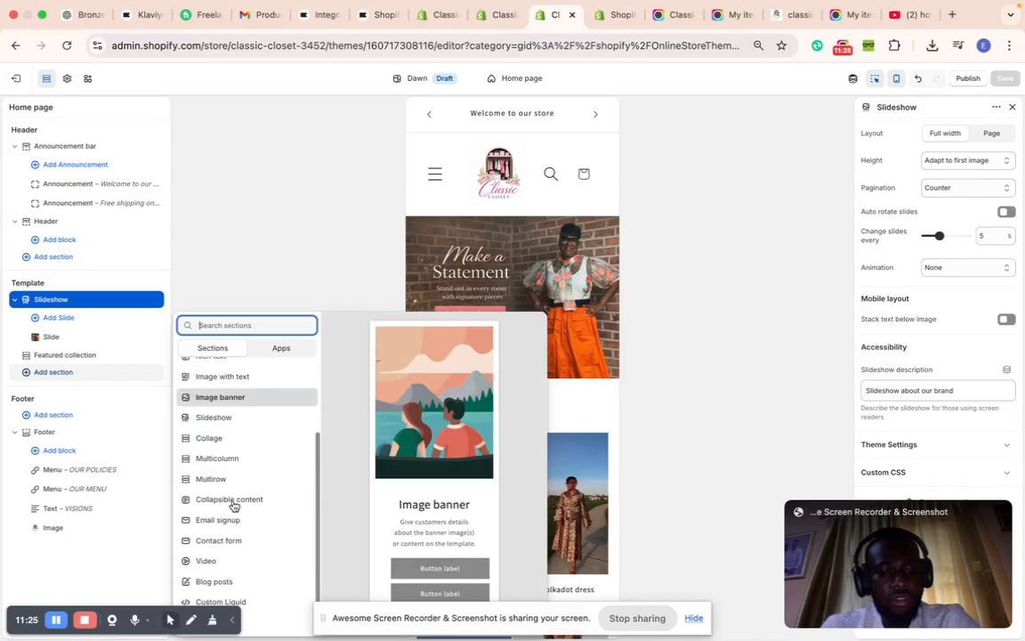
scroll(233, 506, "down", 2)
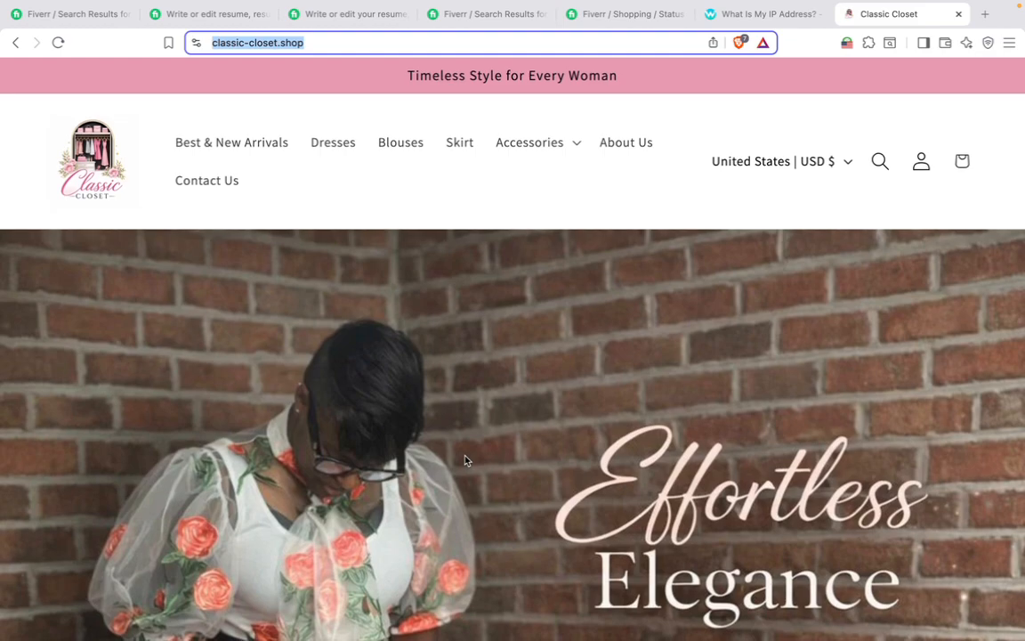
Step: Switch to the live store at classic-closet.shop and examine its home page sections, from the banner to the email signup and footer
scroll(464, 460, "down", 1)
scroll(464, 461, "down", 10)
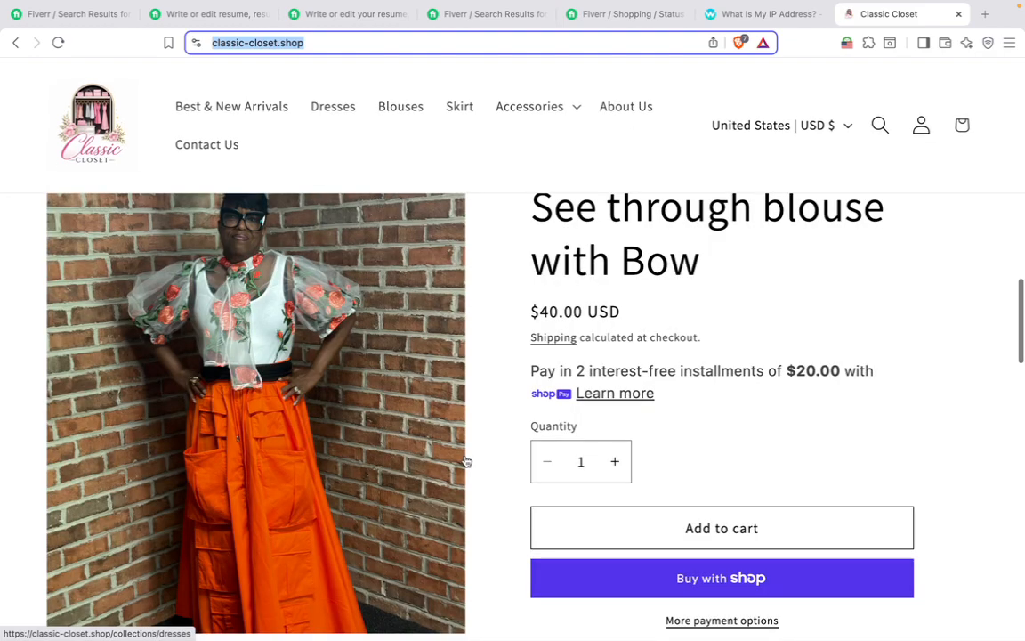
scroll(465, 460, "down", 5)
scroll(465, 455, "down", 5)
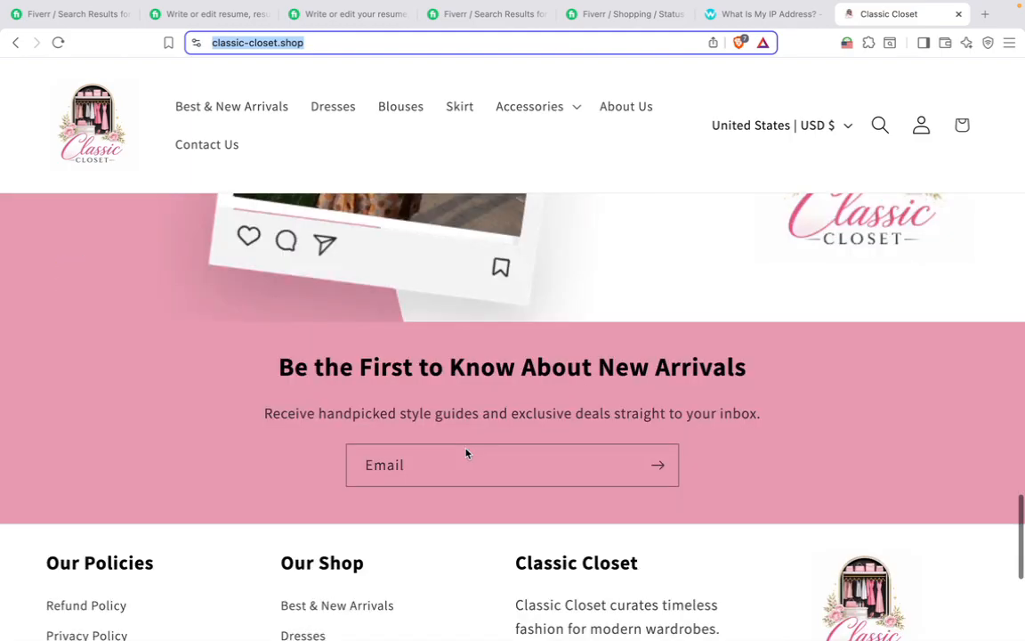
scroll(467, 449, "down", 4)
scroll(469, 444, "up", 3)
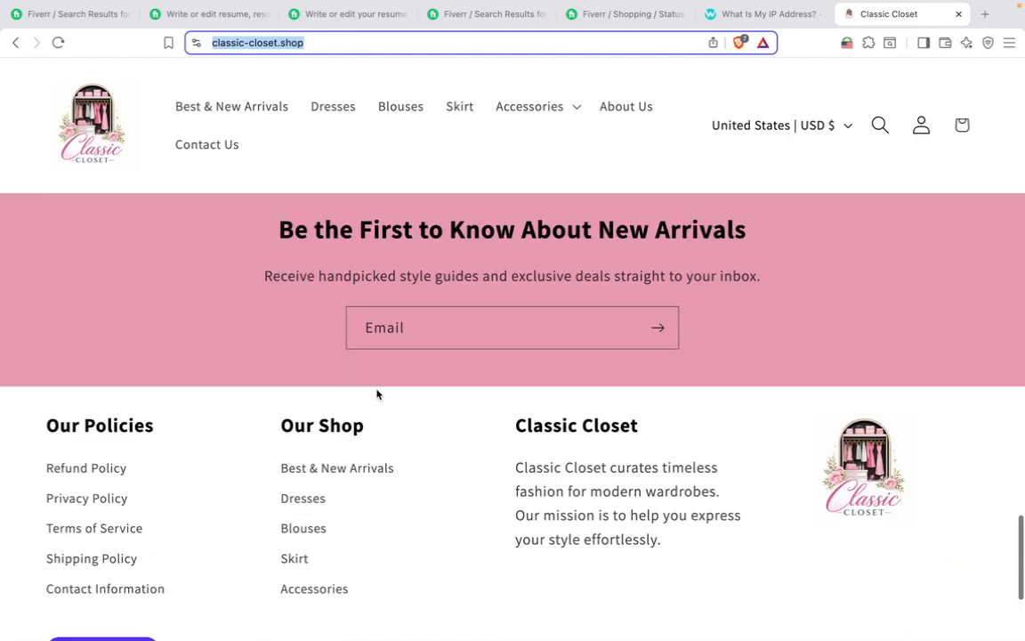
scroll(376, 394, "up", 10)
scroll(376, 394, "up", 10)
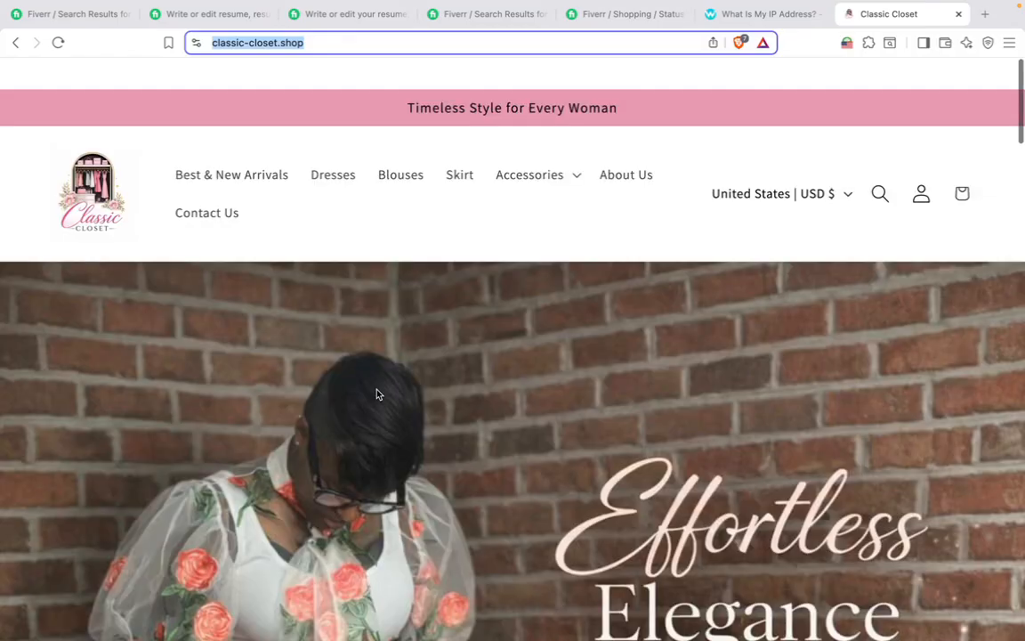
scroll(377, 394, "down", 4)
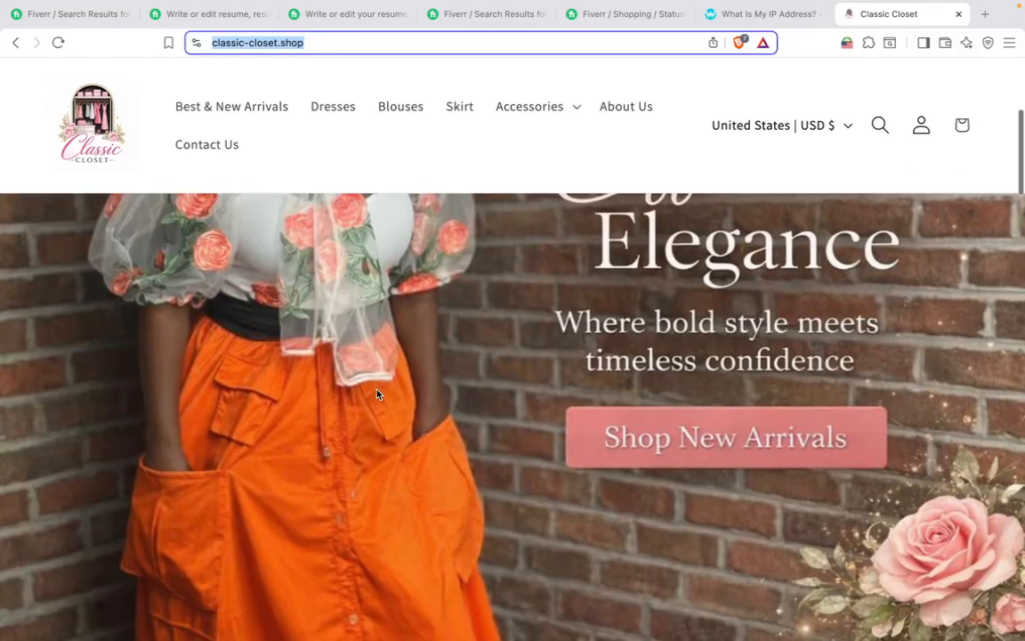
scroll(377, 394, "down", 4)
scroll(376, 394, "down", 3)
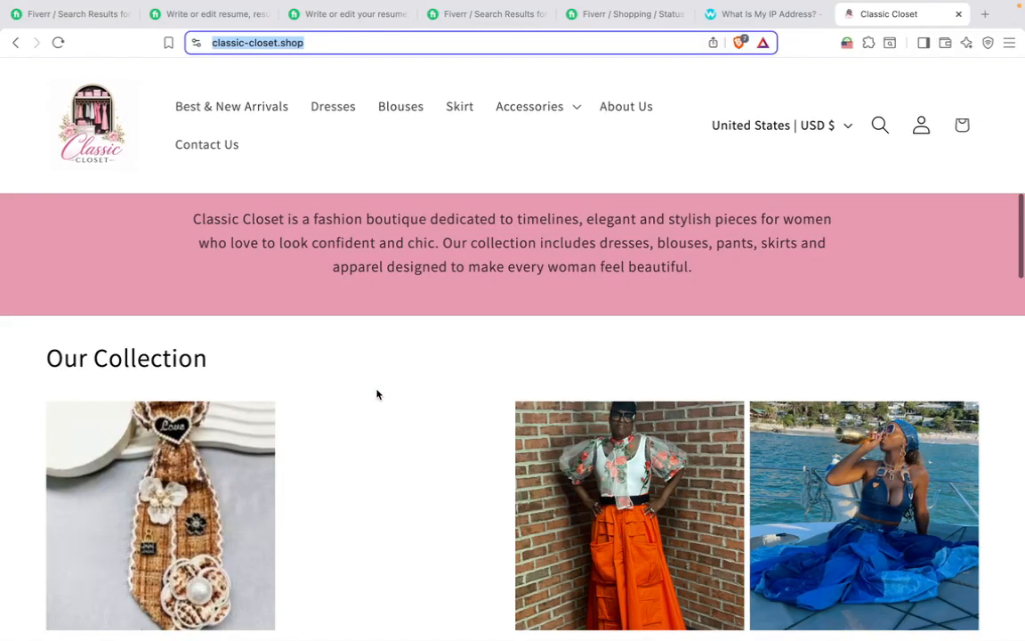